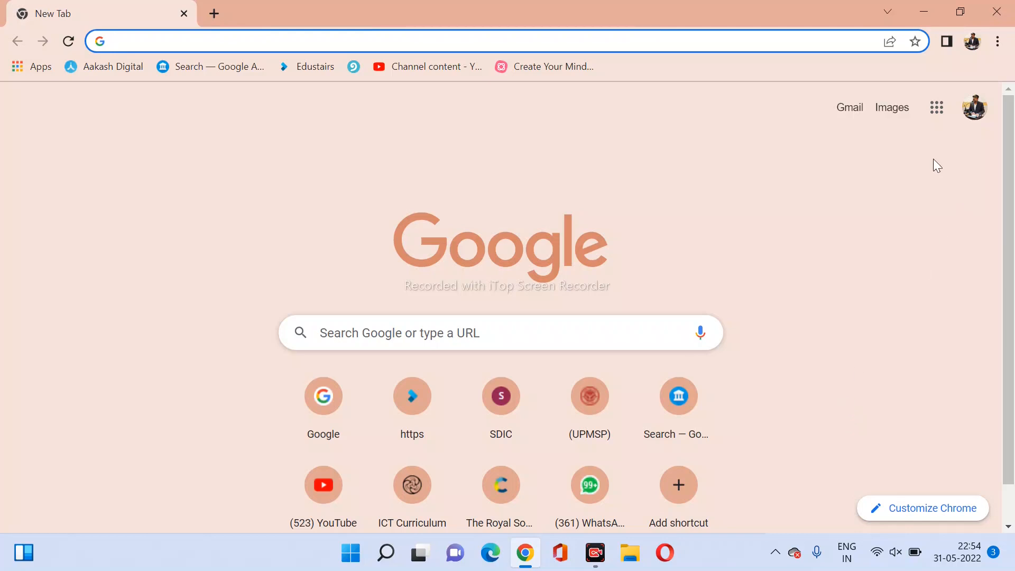
# Open Google Classroom in Chrome from the Google apps grid to see the class list.
pyautogui.click(936, 109)
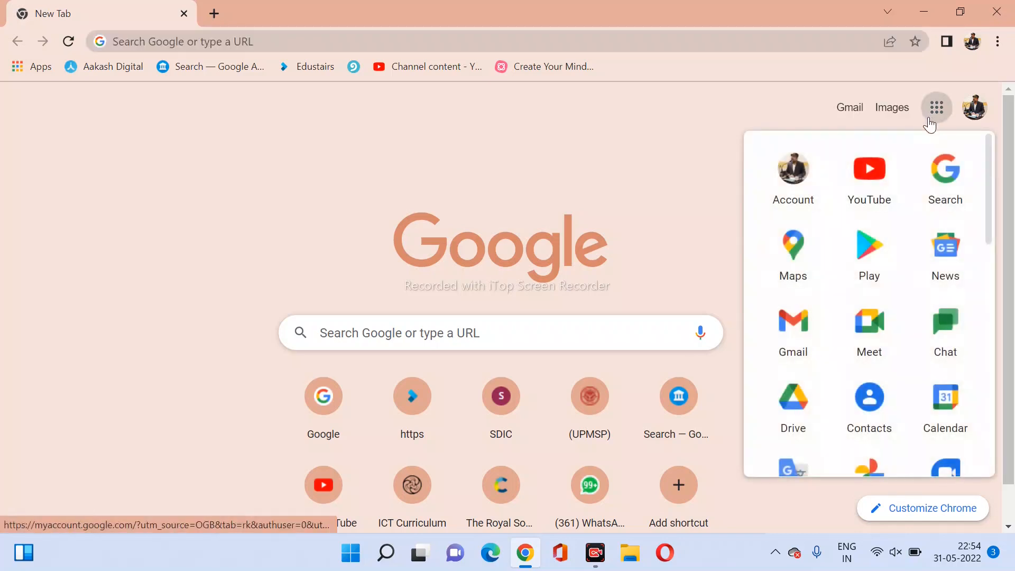
pyautogui.scroll(-3, 938, 248)
pyautogui.scroll(-3, 895, 360)
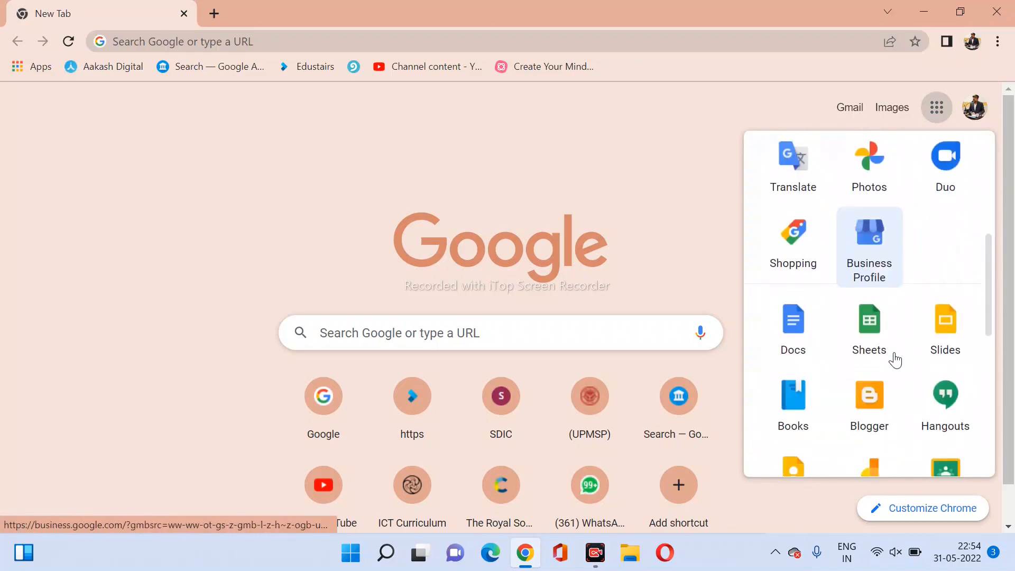
pyautogui.scroll(-3, 895, 360)
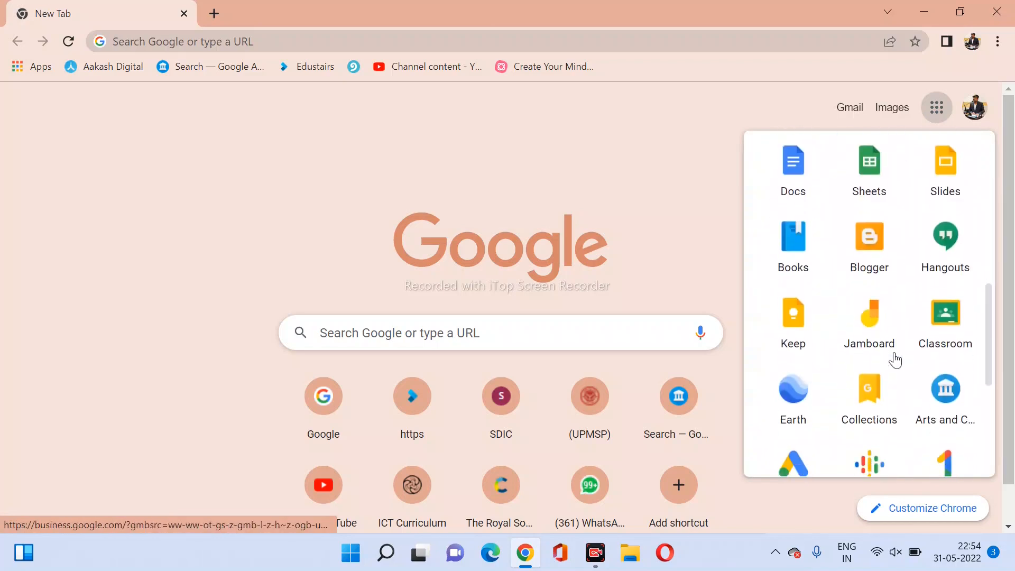
pyautogui.click(937, 333)
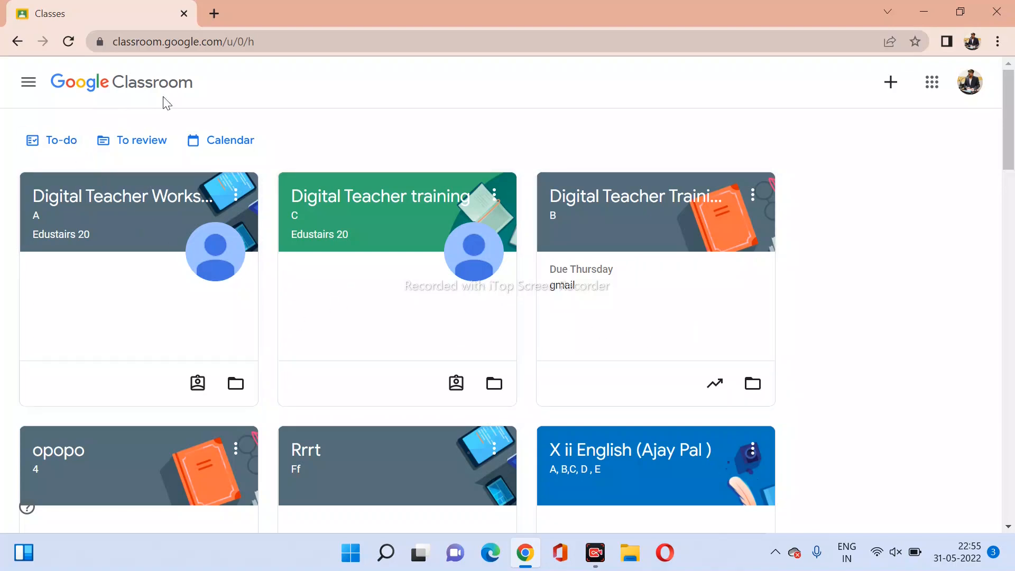
# Choose Create class and acknowledge the school-account notice to reach the class form.
pyautogui.click(890, 84)
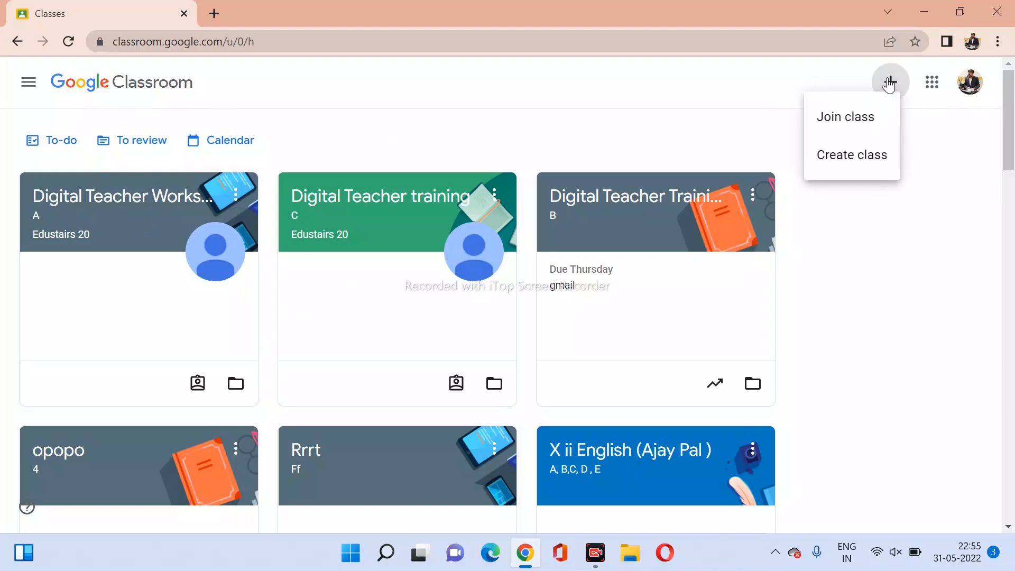
pyautogui.click(849, 156)
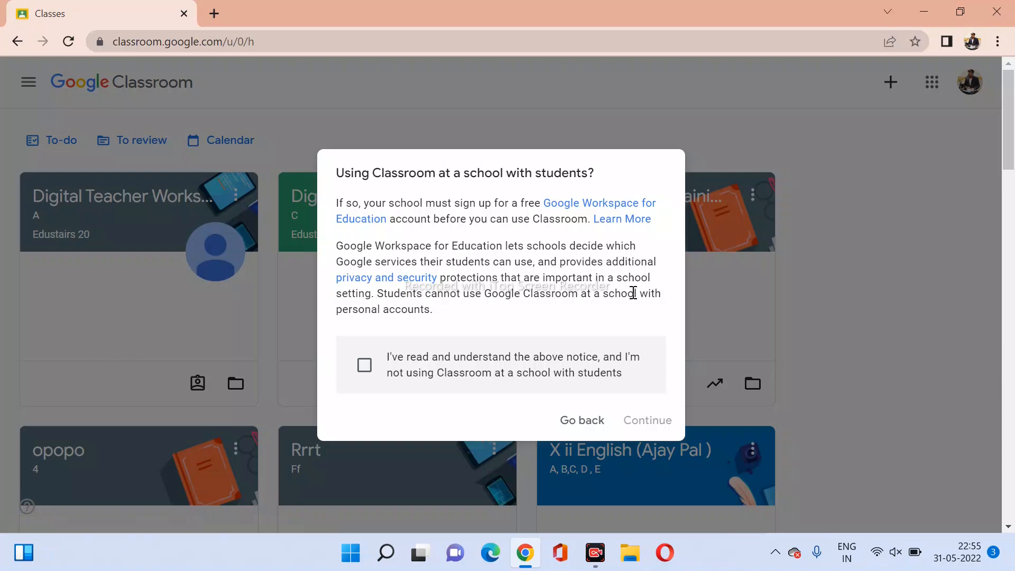
pyautogui.click(363, 367)
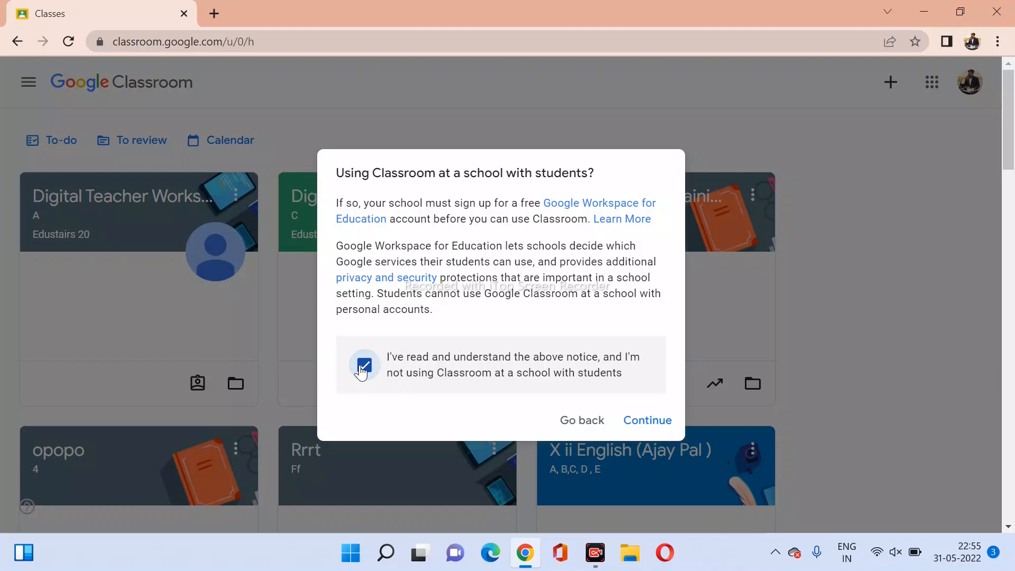
pyautogui.click(641, 424)
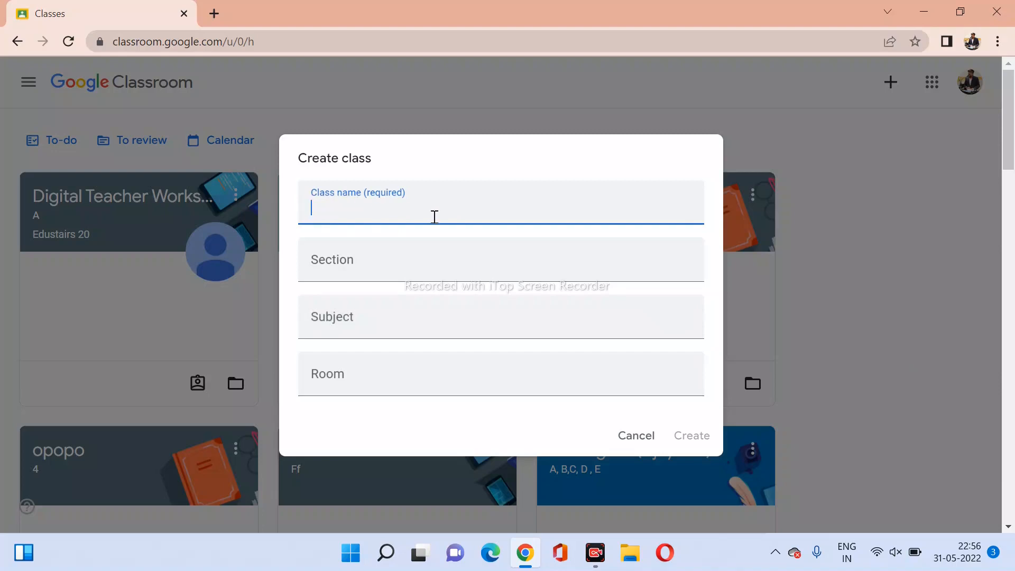
# Enter the class name 'Class 12, 2022' and section C.
pyautogui.write('Class 12')
pyautogui.click(359, 269)
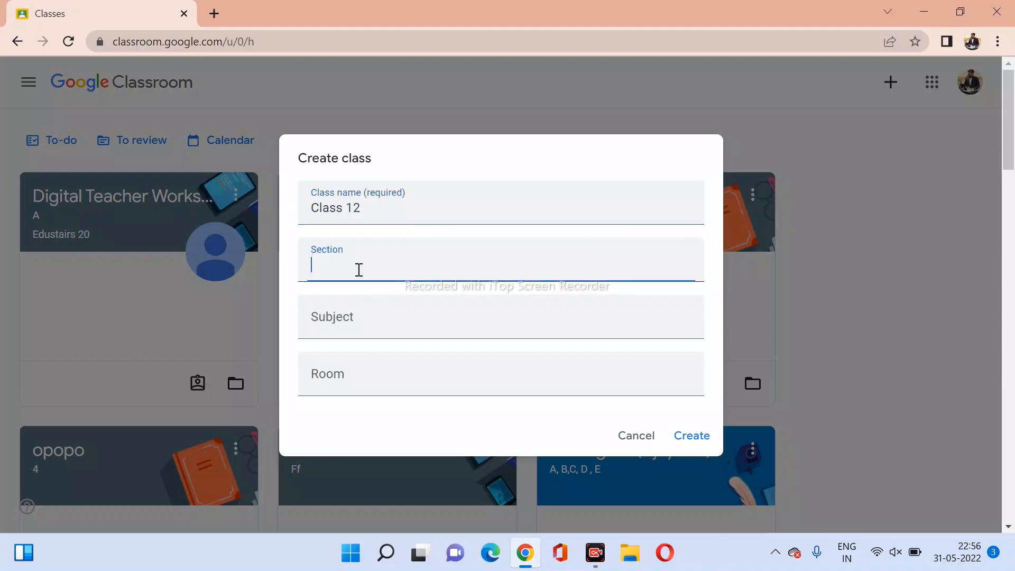
pyautogui.write('C')
pyautogui.click(372, 212)
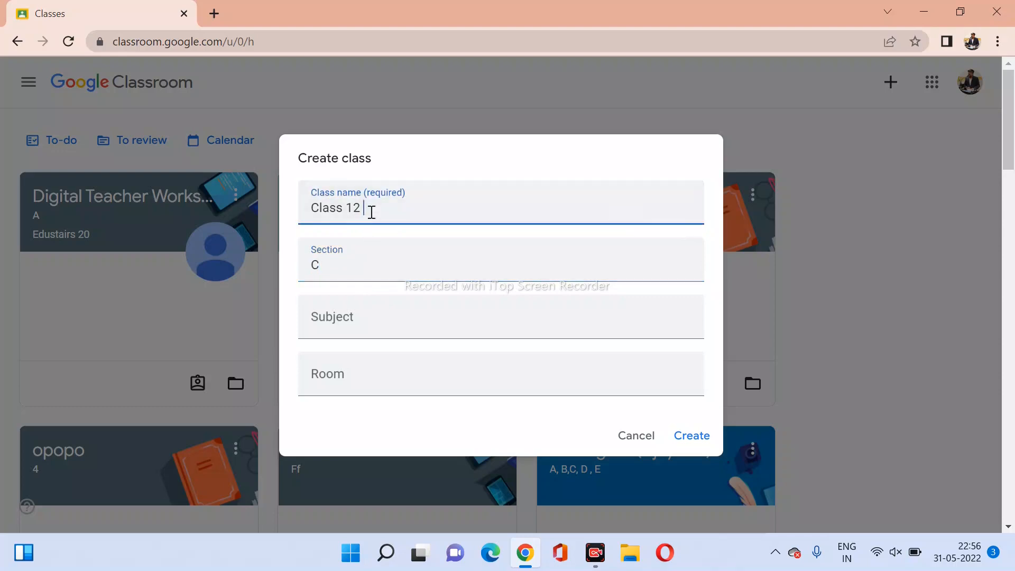
pyautogui.write('2022')
pyautogui.click(364, 208)
pyautogui.write(',')
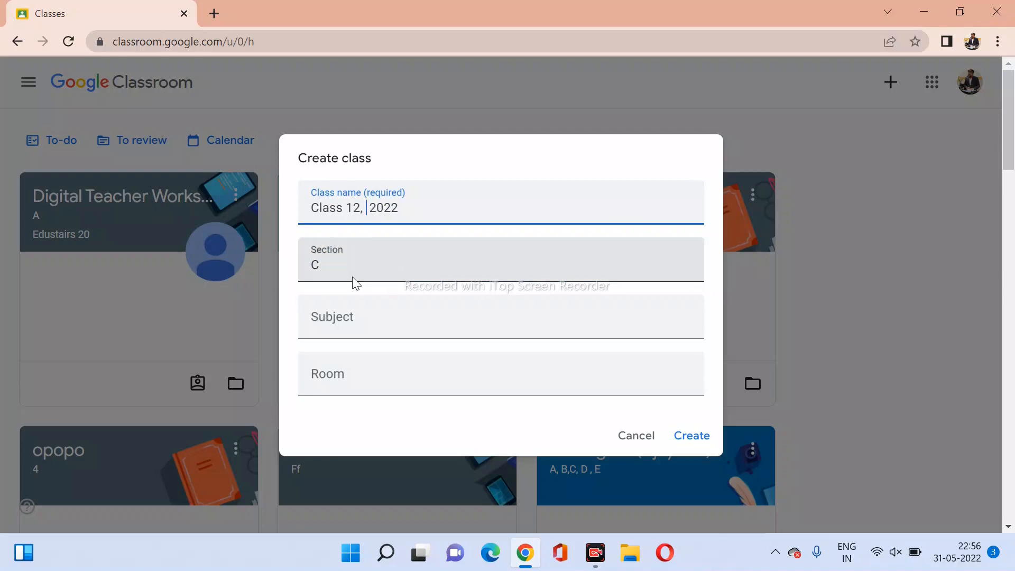
# Set subject Physics and room 25, then create the class.
pyautogui.click(352, 324)
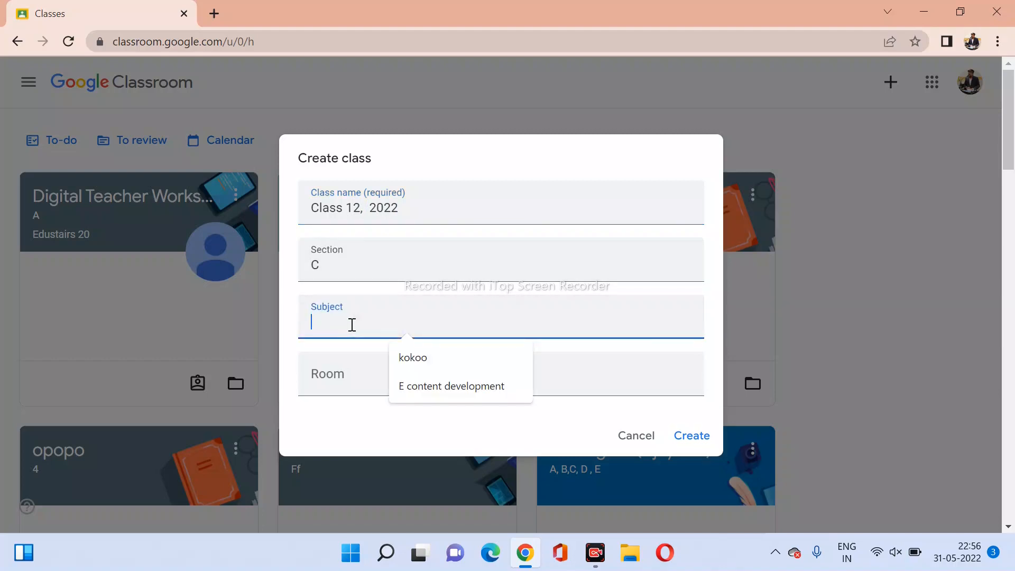
pyautogui.write('P')
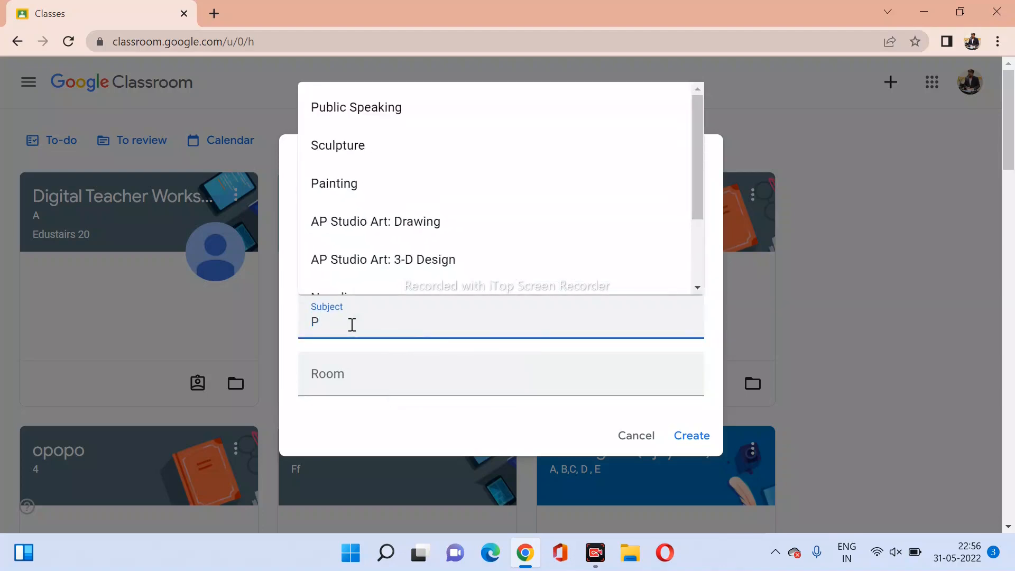
pyautogui.write('hysi')
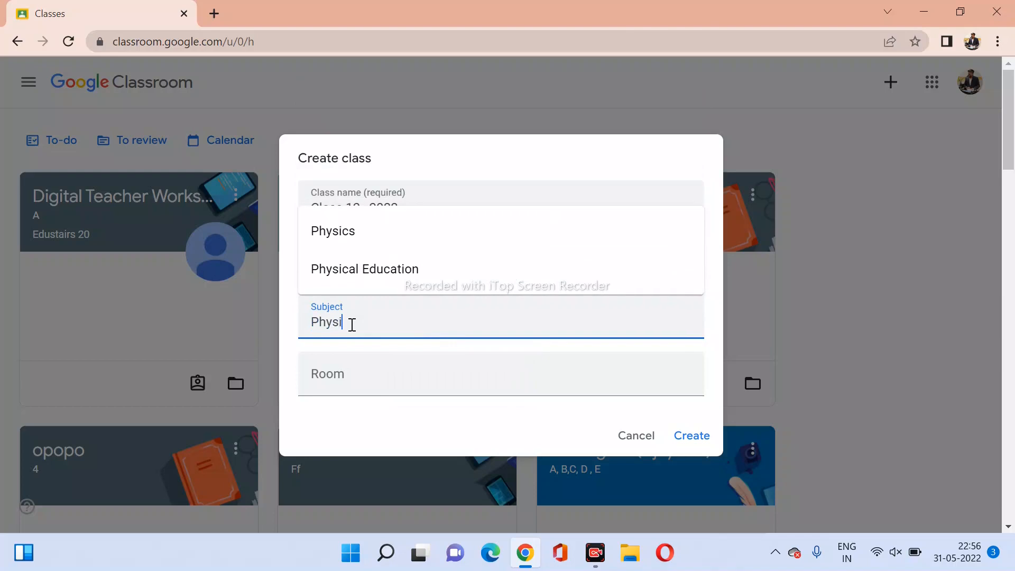
pyautogui.write('cs')
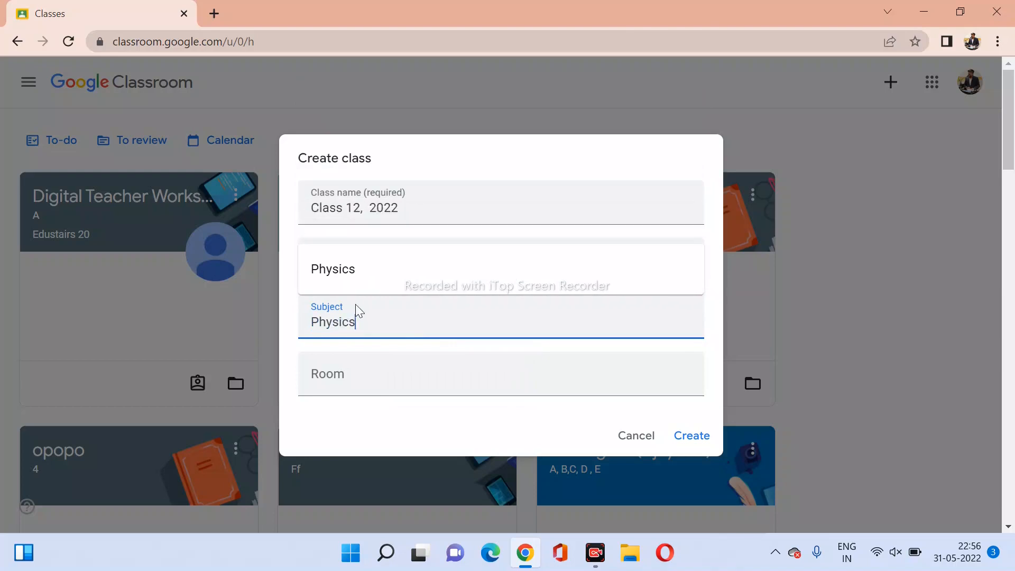
pyautogui.click(345, 281)
pyautogui.click(349, 381)
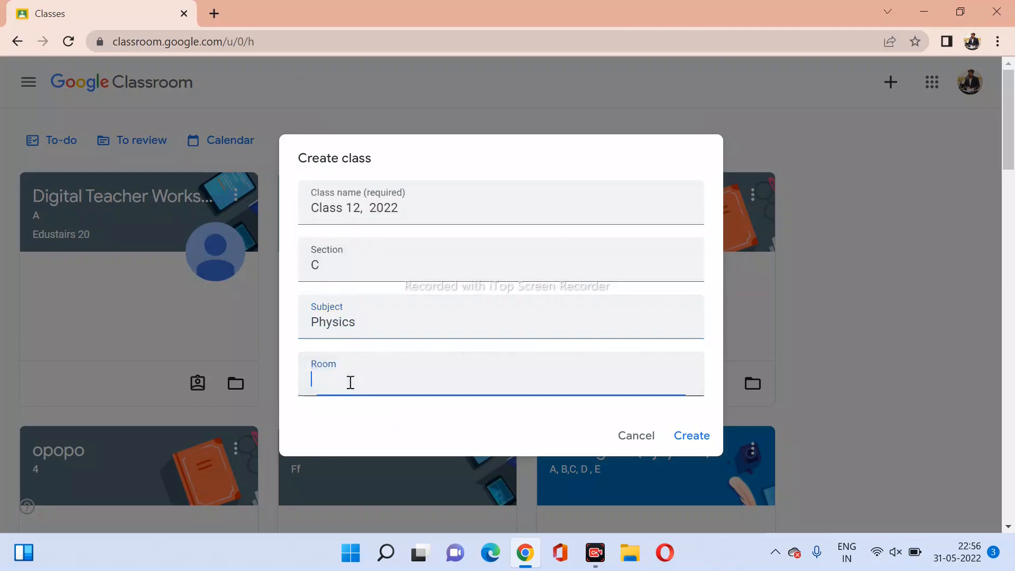
pyautogui.write('25')
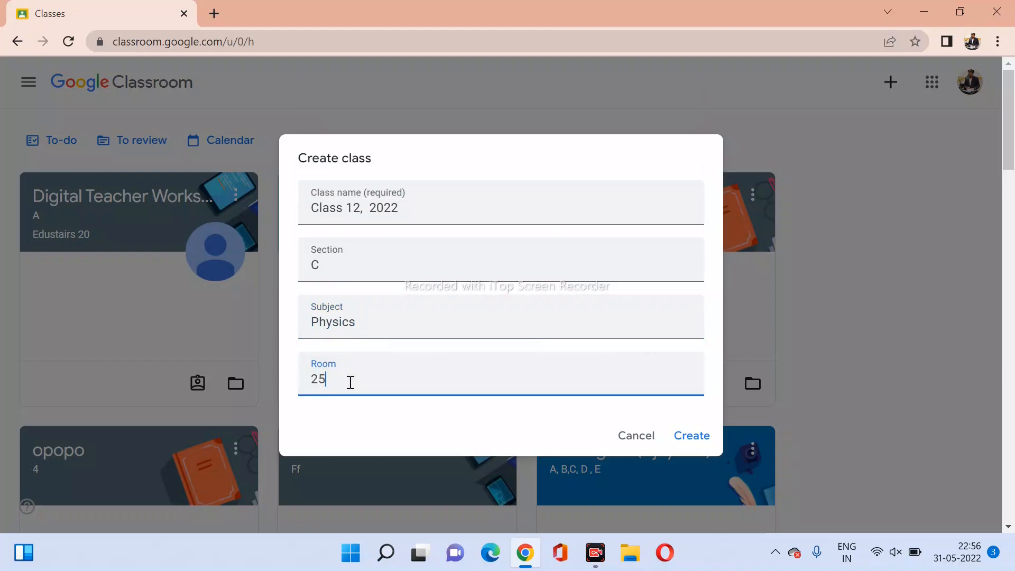
pyautogui.click(687, 437)
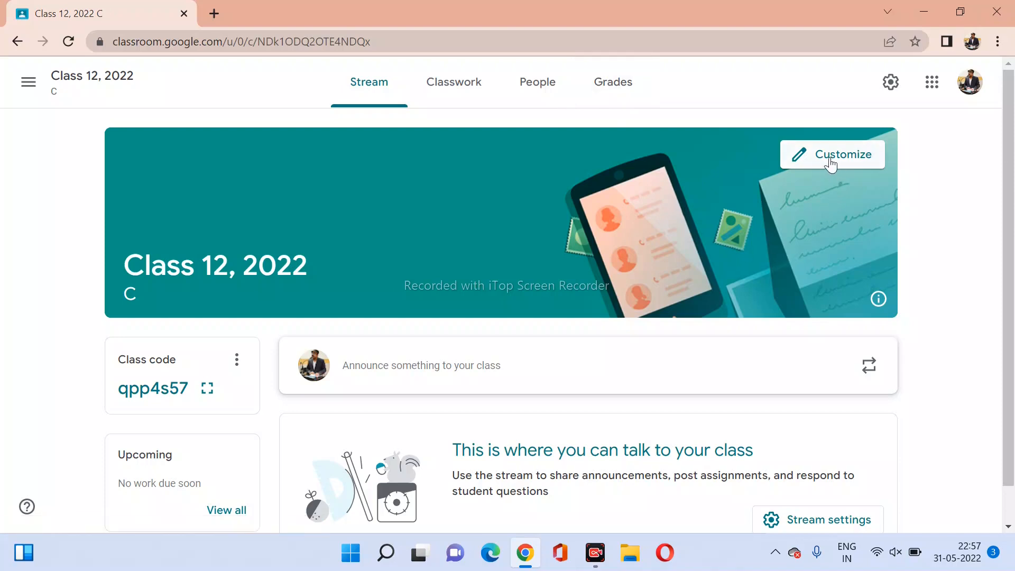
# Give the class an orange book and glasses header theme and save it.
pyautogui.click(798, 158)
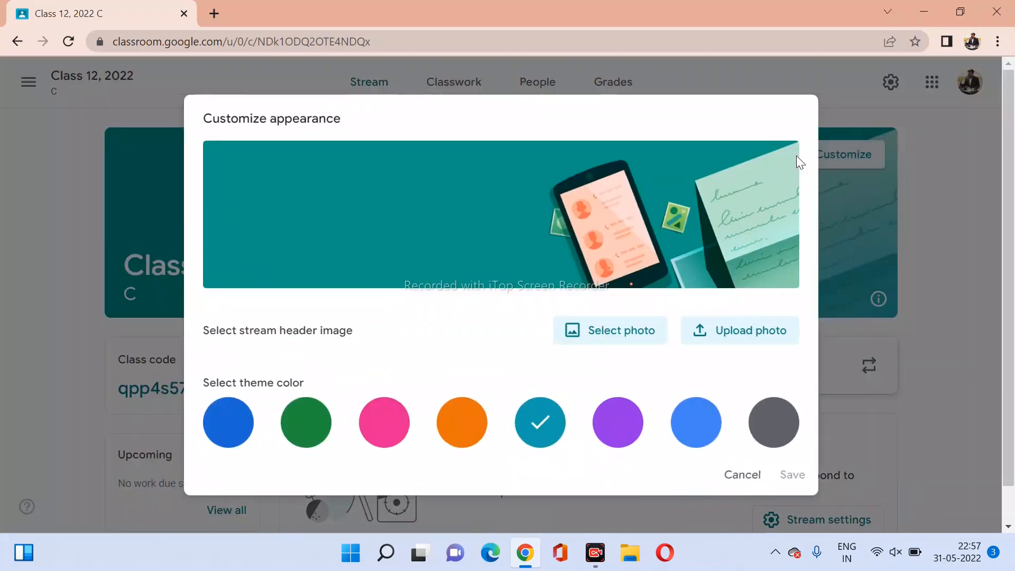
pyautogui.click(448, 423)
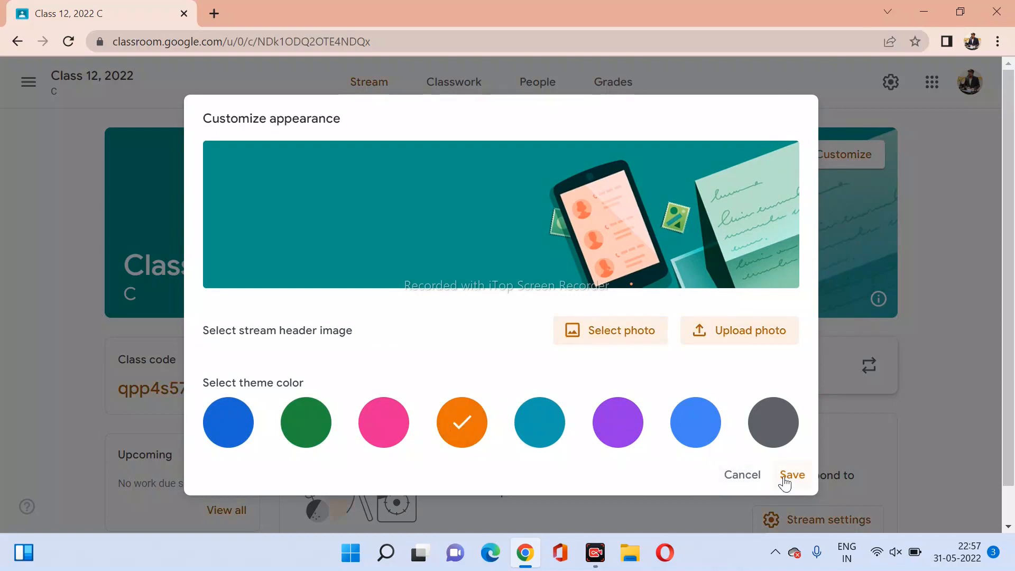
pyautogui.click(608, 335)
pyautogui.scroll(-2, 609, 343)
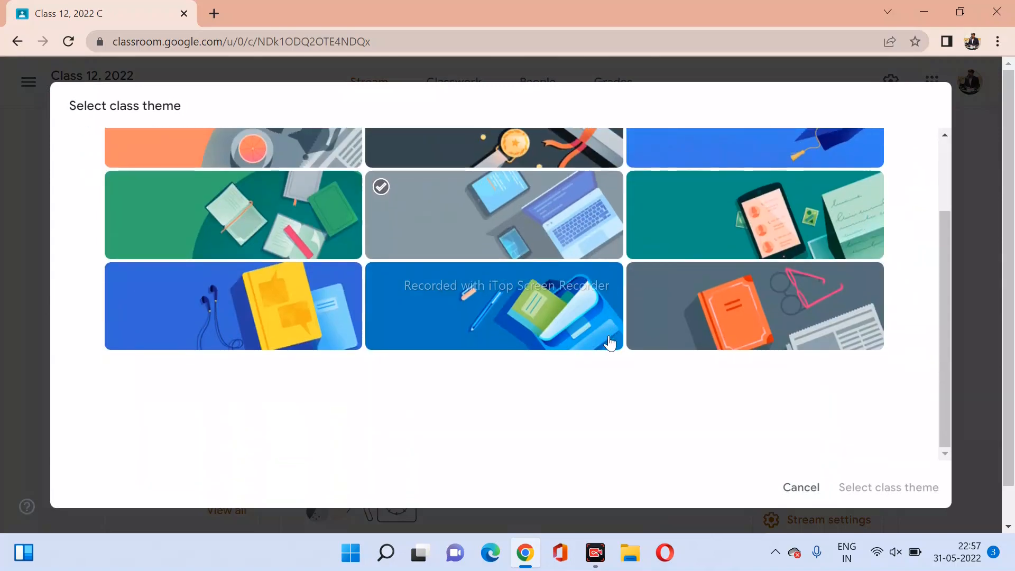
pyautogui.click(610, 343)
pyautogui.scroll(2, 610, 343)
pyautogui.click(742, 423)
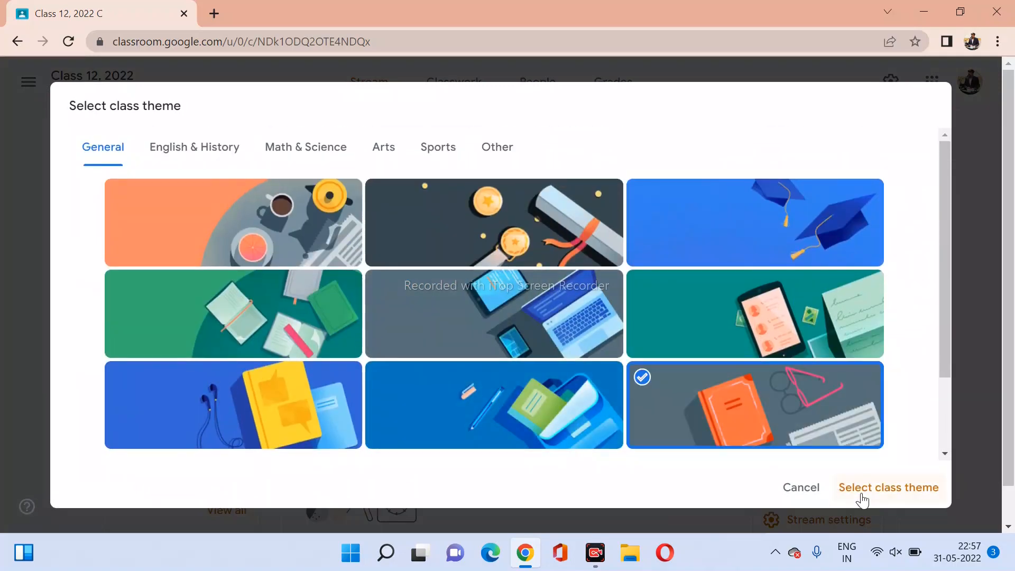
pyautogui.click(888, 487)
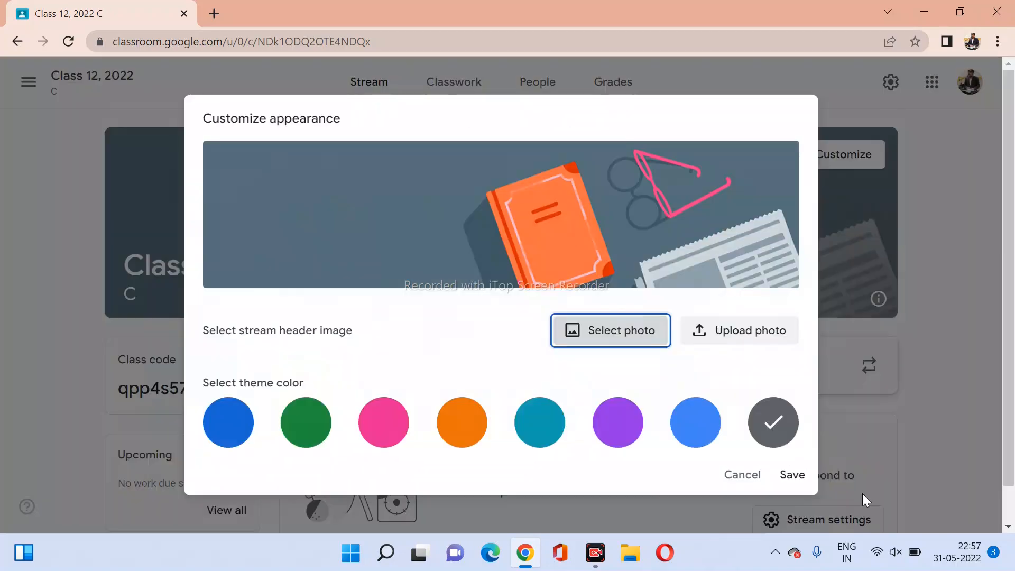
pyautogui.click(790, 475)
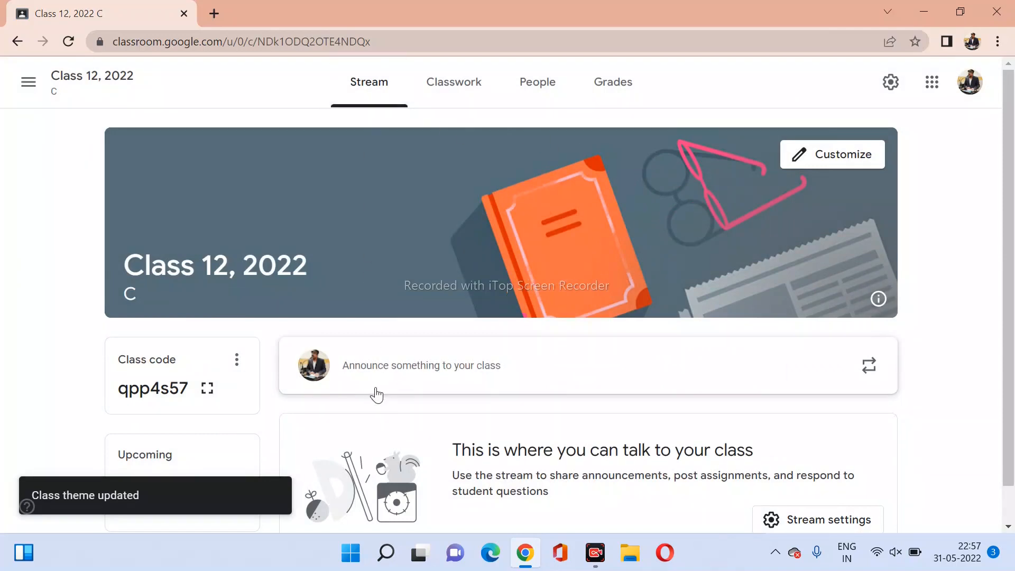
# Write 'Gd Morning all of you', then add ', kaise ho aap sab' with Google Hindi Input.
pyautogui.click(497, 378)
pyautogui.click(499, 379)
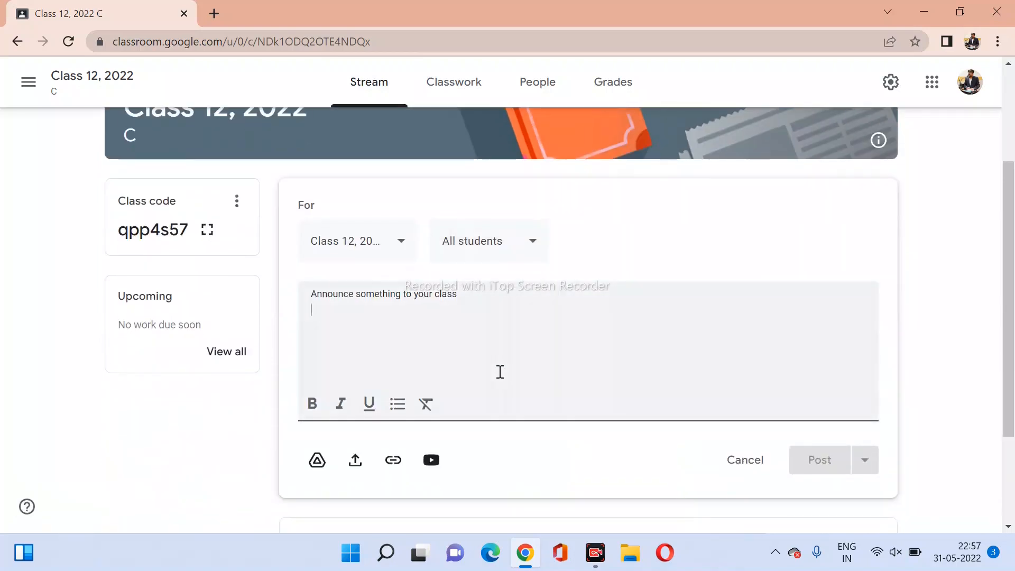
pyautogui.scroll(2, 499, 372)
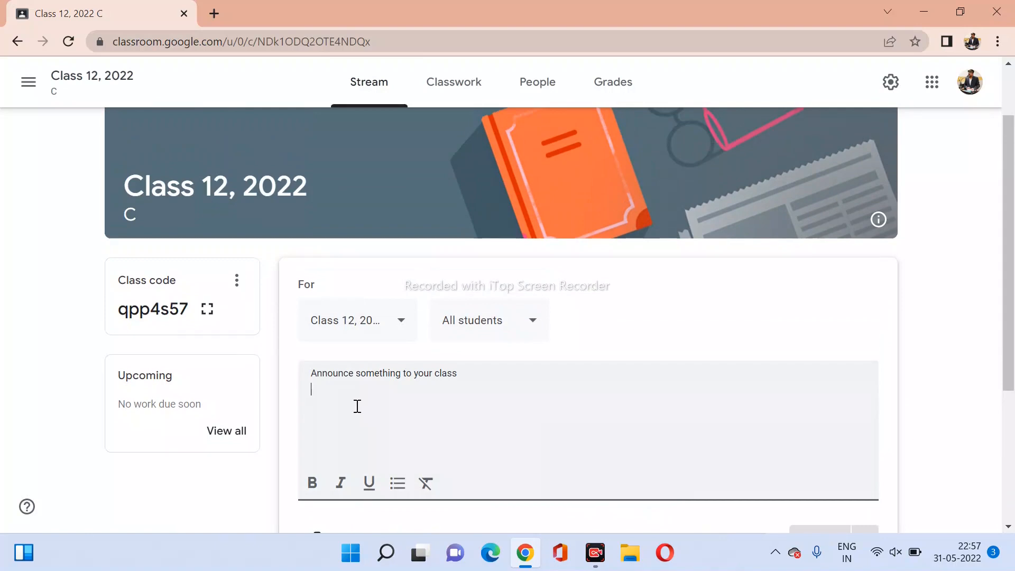
pyautogui.write('Gd Morn')
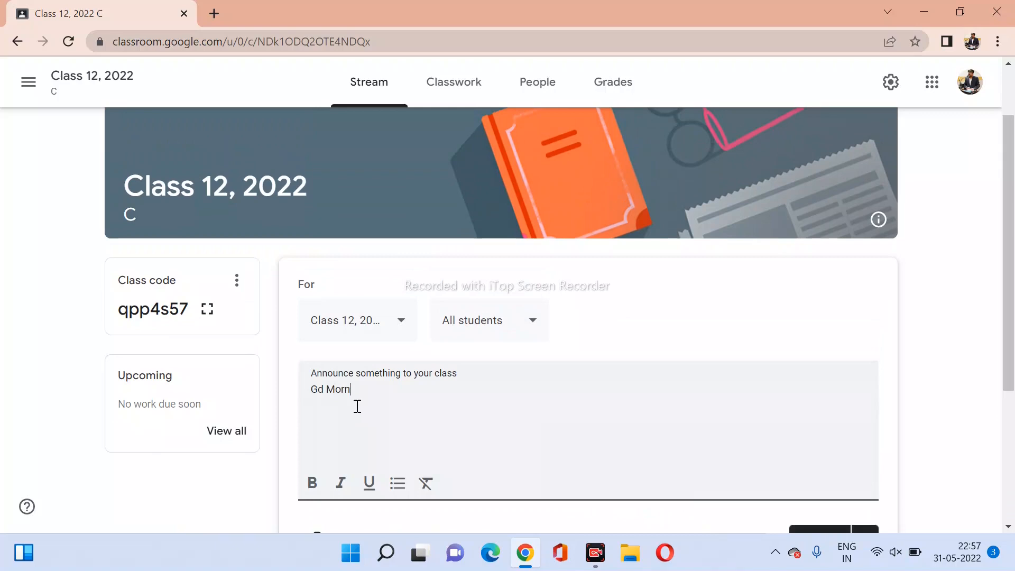
pyautogui.write('ing all of you ,')
pyautogui.click(844, 552)
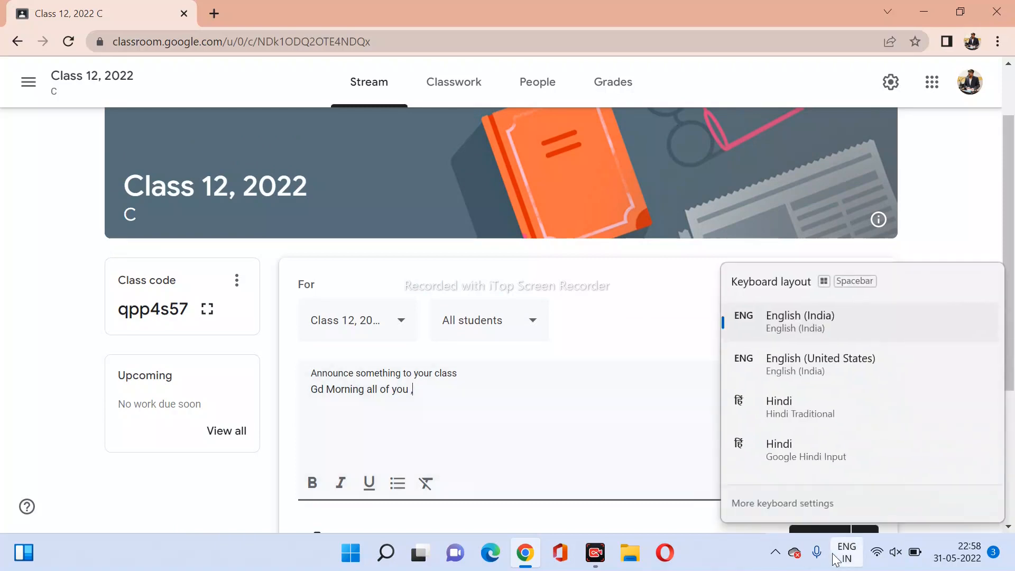
pyautogui.click(793, 449)
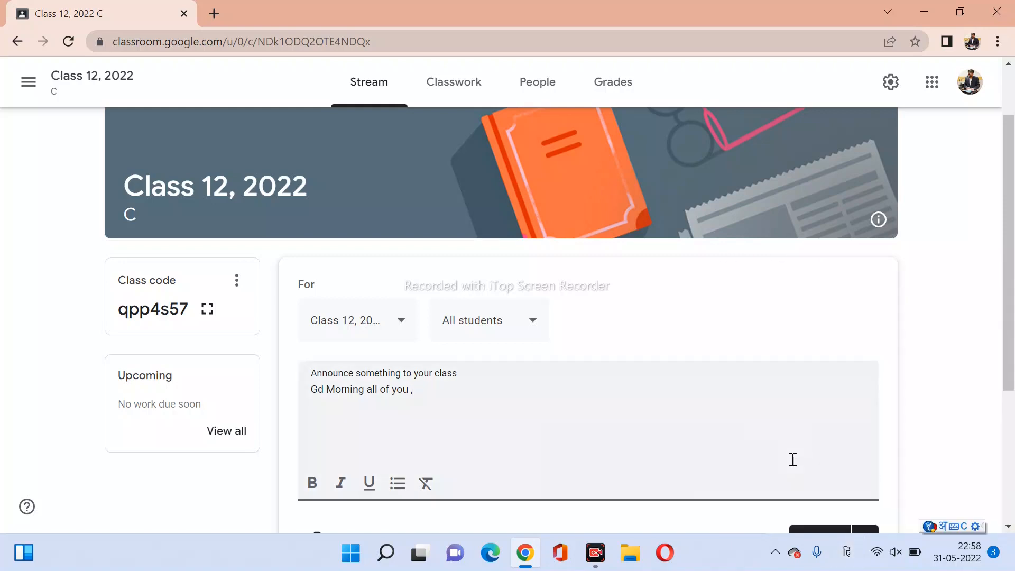
pyautogui.write(', kaise ')
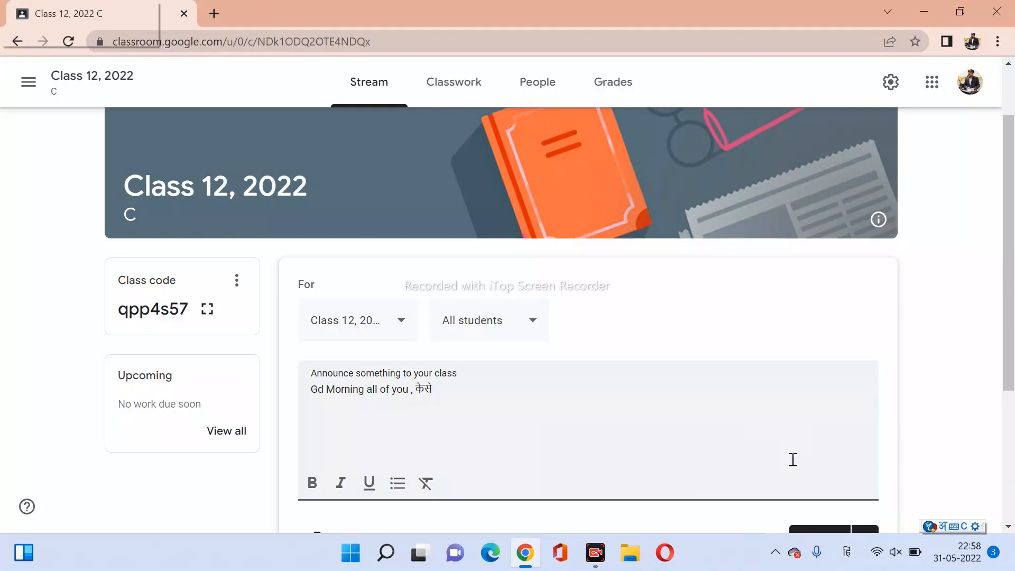
pyautogui.write('ho aap ')
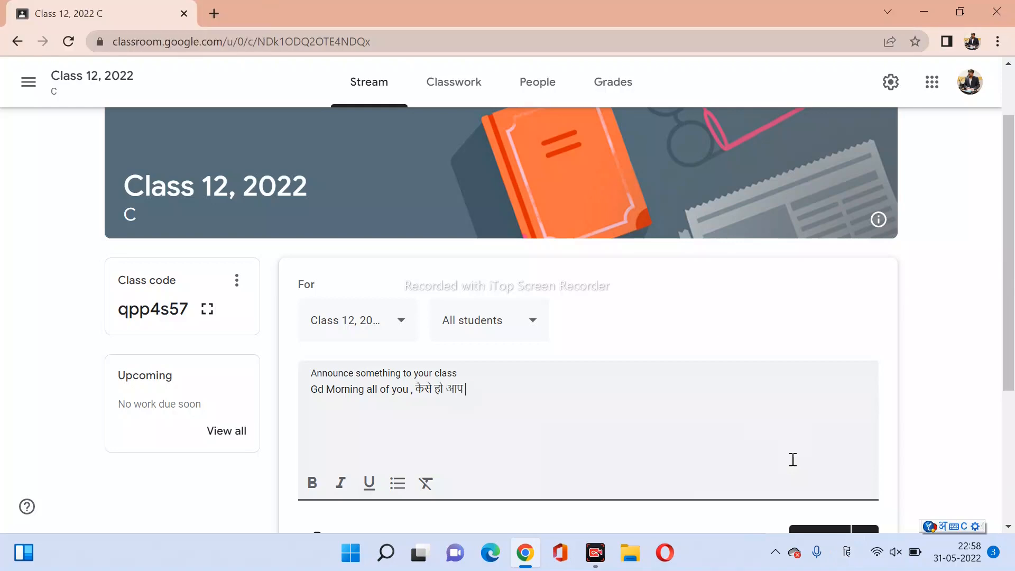
pyautogui.write('sab')
# Keep the announcement's audience at Class 12, 2022 and All students.
pyautogui.click(400, 334)
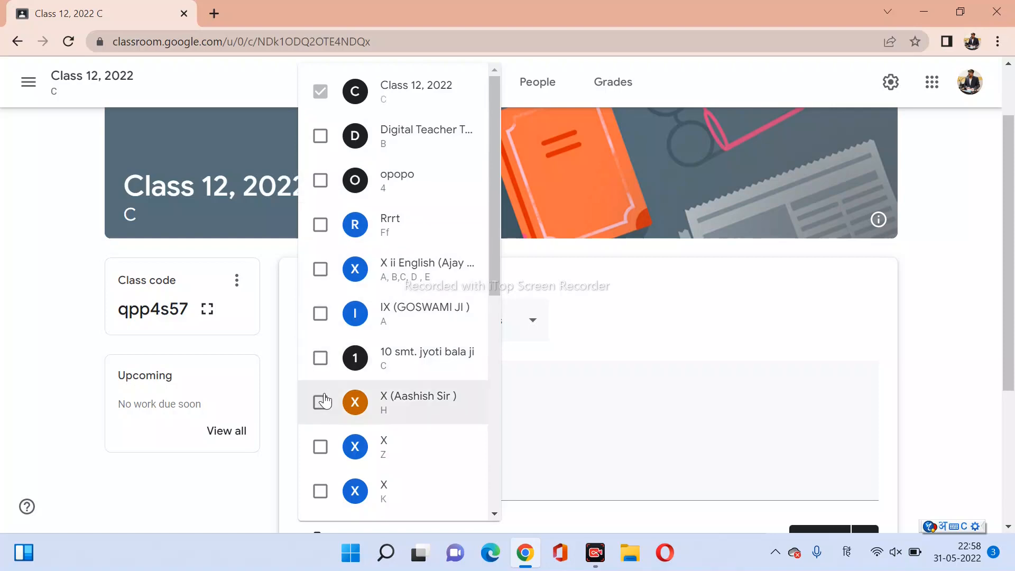
pyautogui.scroll(-8, 322, 400)
pyautogui.scroll(-4, 325, 401)
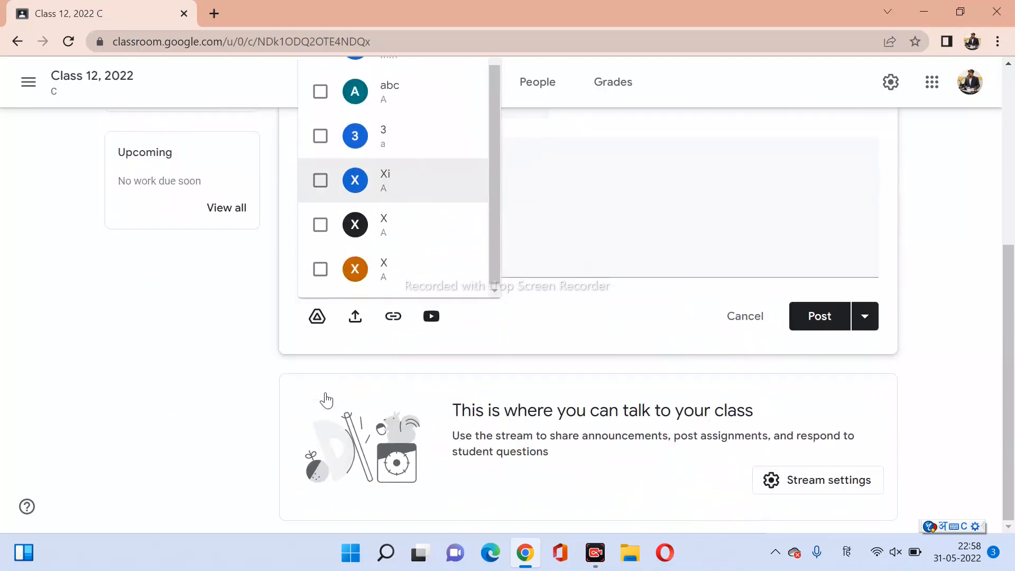
pyautogui.scroll(10, 324, 286)
pyautogui.scroll(5, 336, 210)
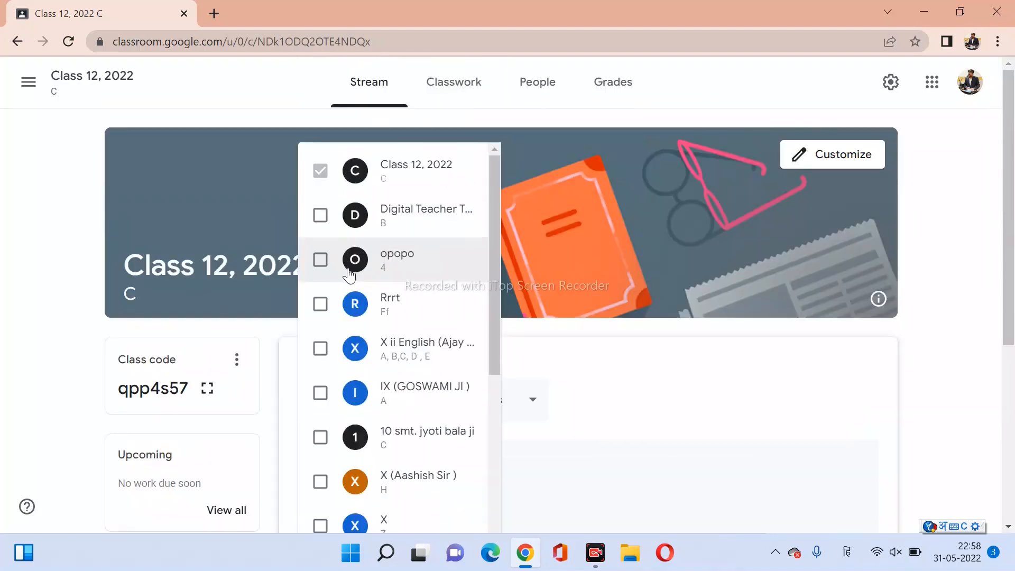
pyautogui.click(320, 216)
pyautogui.click(321, 259)
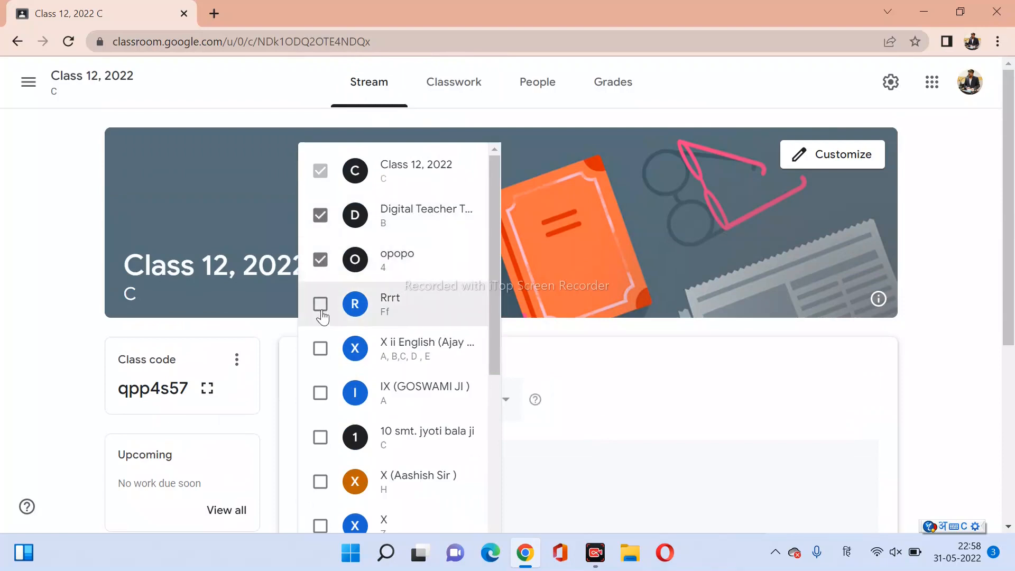
pyautogui.click(320, 304)
pyautogui.click(320, 304)
pyautogui.click(320, 260)
pyautogui.click(320, 215)
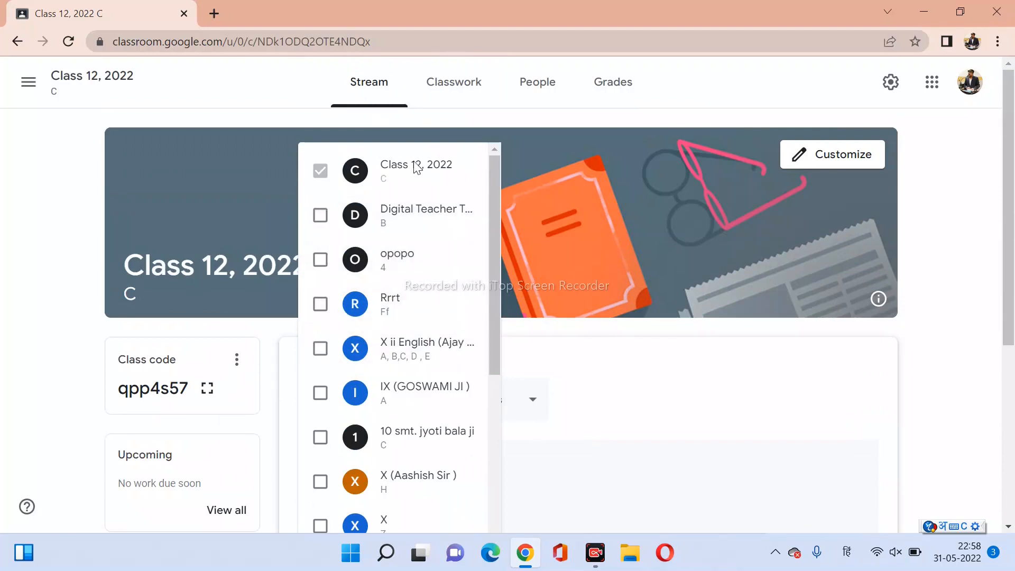
pyautogui.click(630, 385)
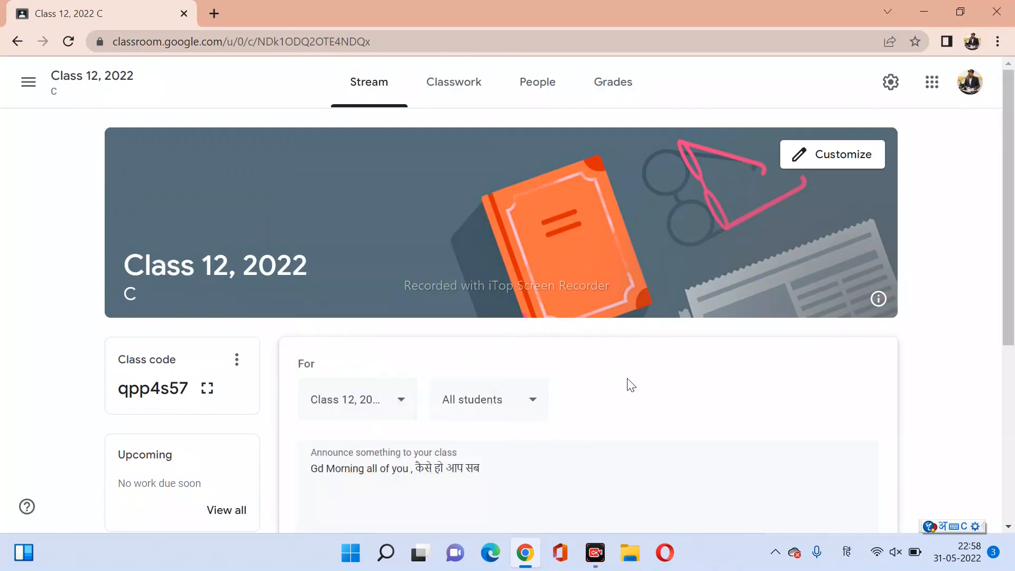
pyautogui.click(523, 409)
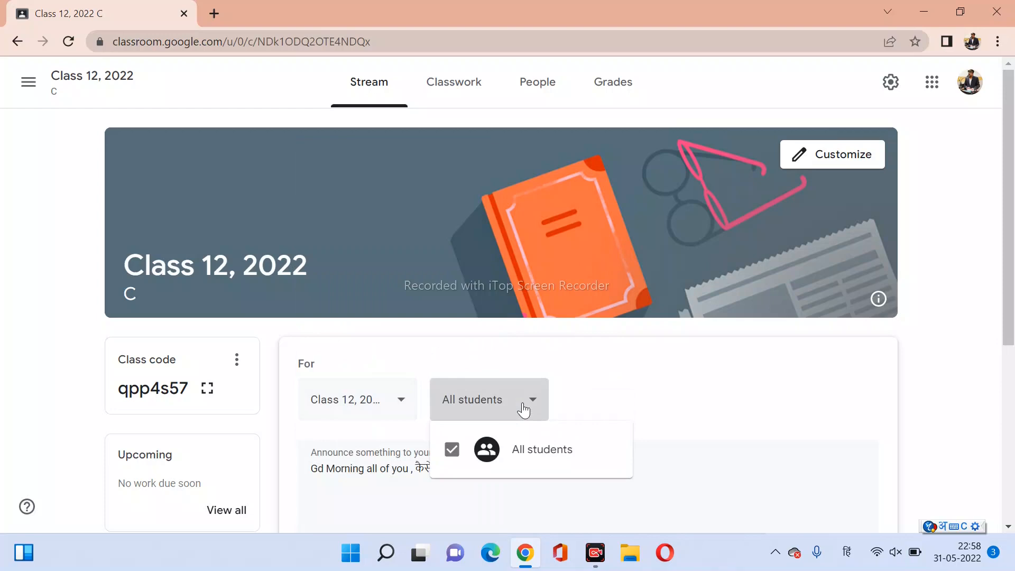
pyautogui.click(601, 390)
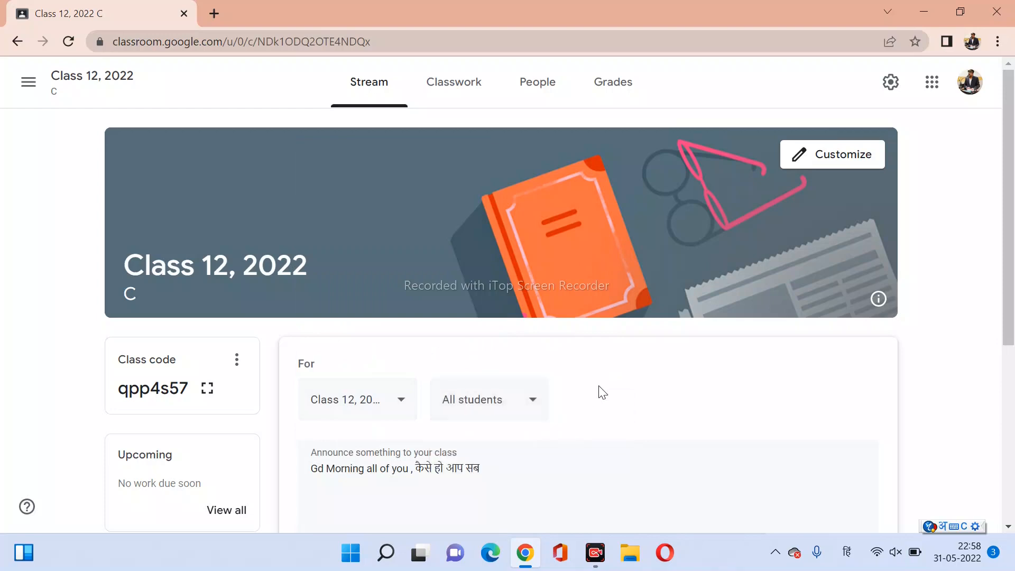
# Post the greeting announcement to the class stream.
pyautogui.scroll(-3, 603, 392)
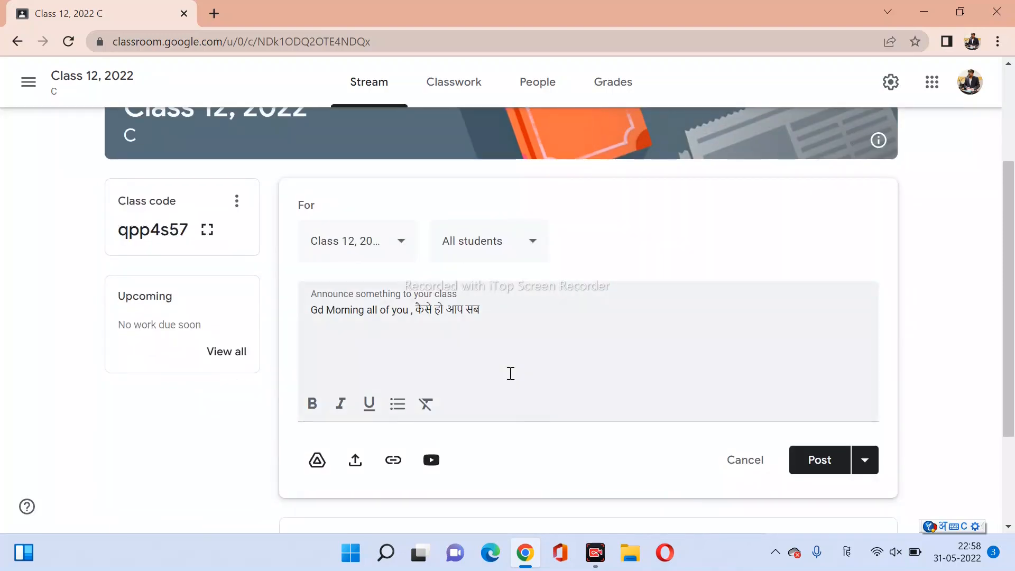
pyautogui.scroll(3, 510, 381)
pyautogui.scroll(-4, 512, 385)
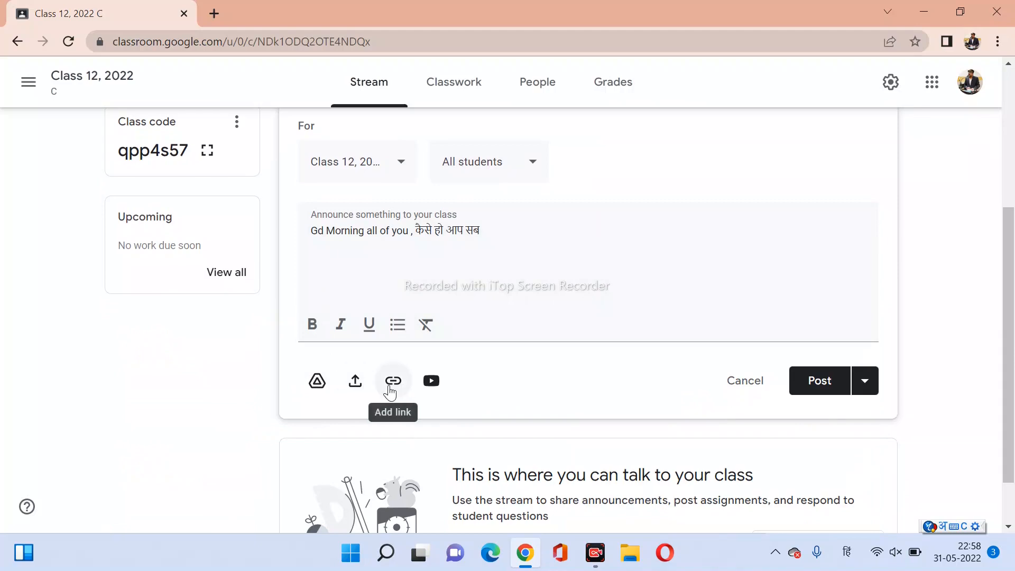
pyautogui.scroll(4, 436, 349)
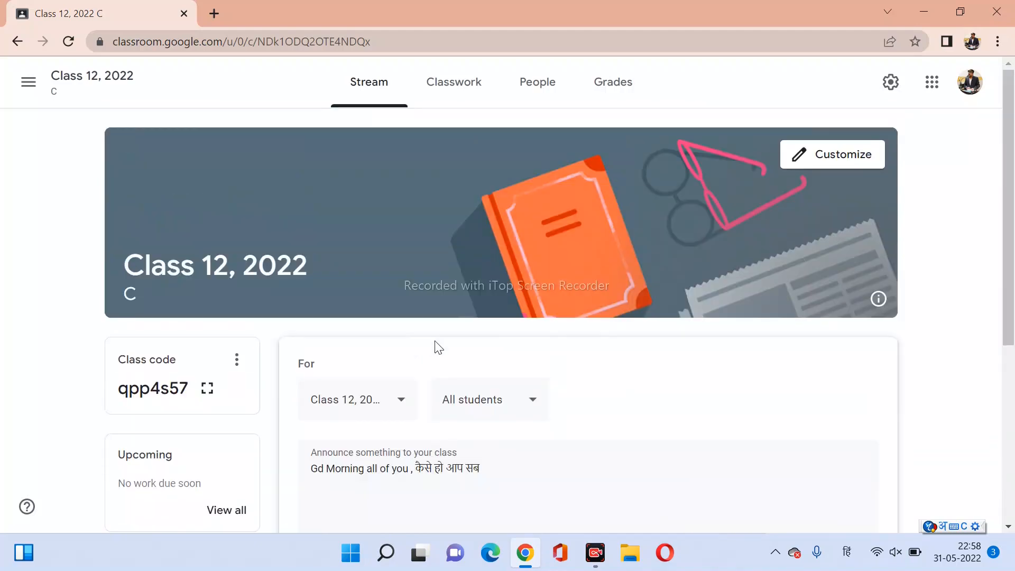
pyautogui.scroll(-3, 438, 347)
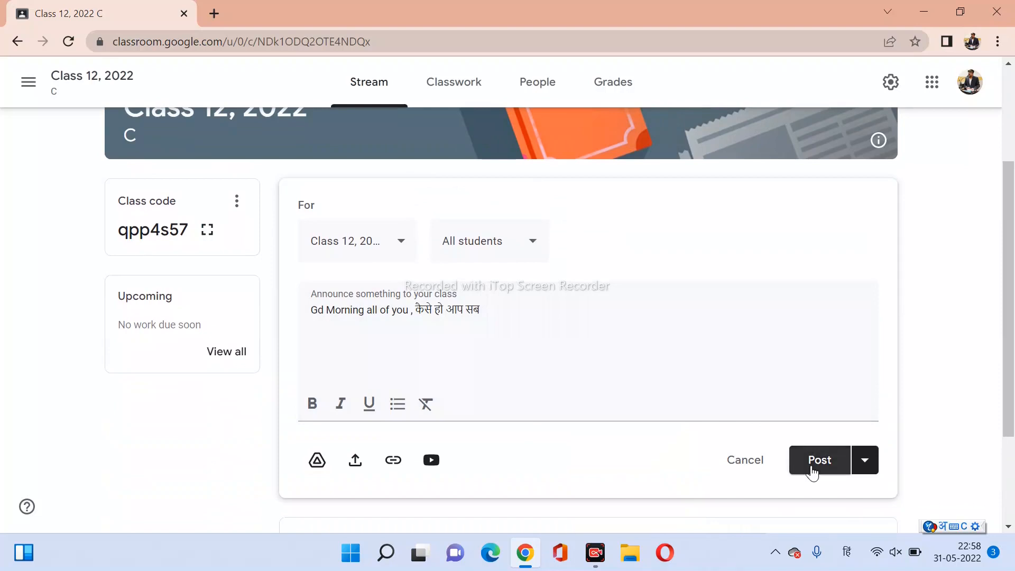
pyautogui.click(813, 471)
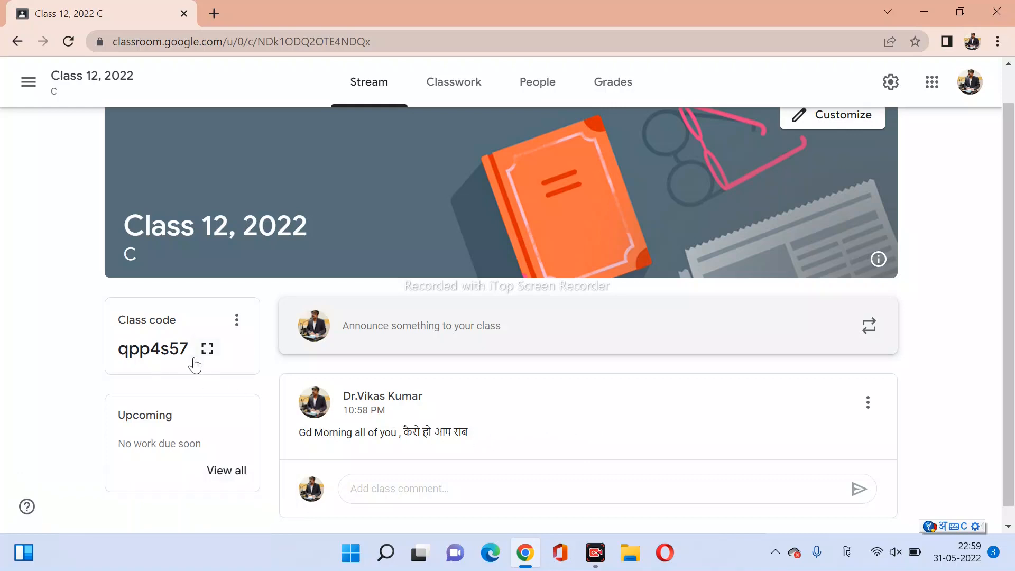
pyautogui.moveTo(190, 347); pyautogui.dragTo(112, 353)
pyautogui.rightClick(138, 353)
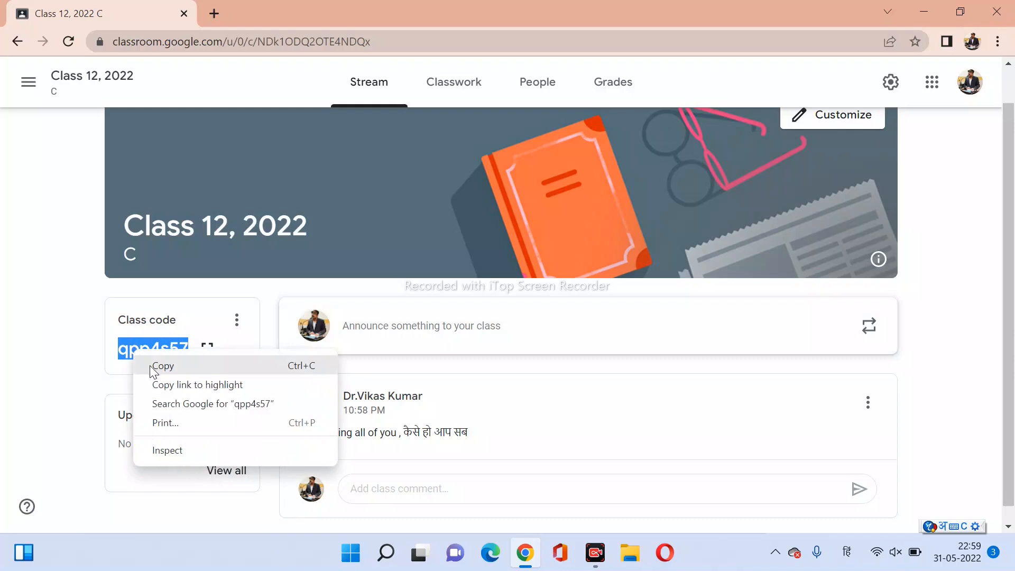
pyautogui.click(154, 365)
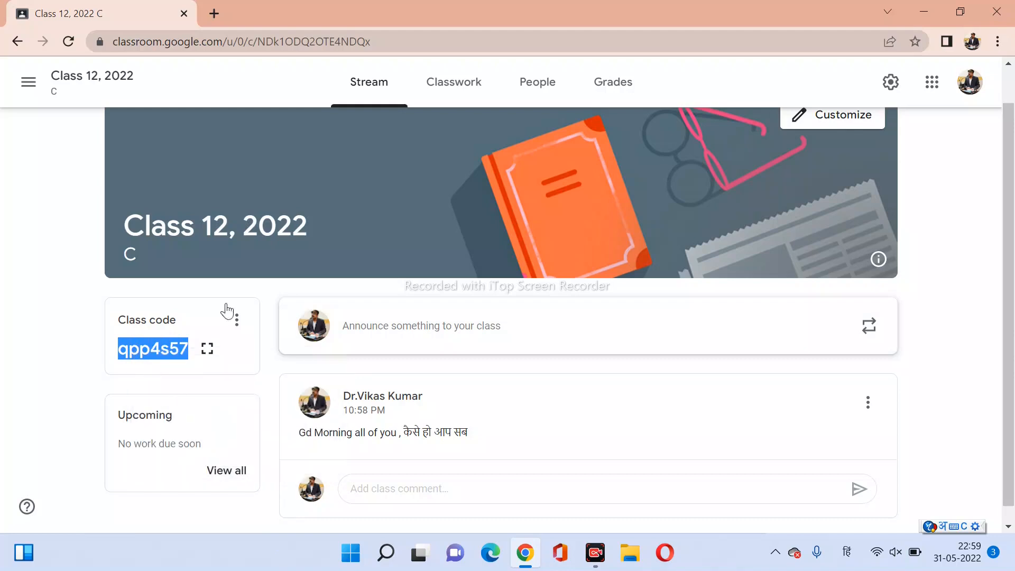
# Open Google Classroom in a new Chrome tab and show the join/create options.
pyautogui.click(221, 18)
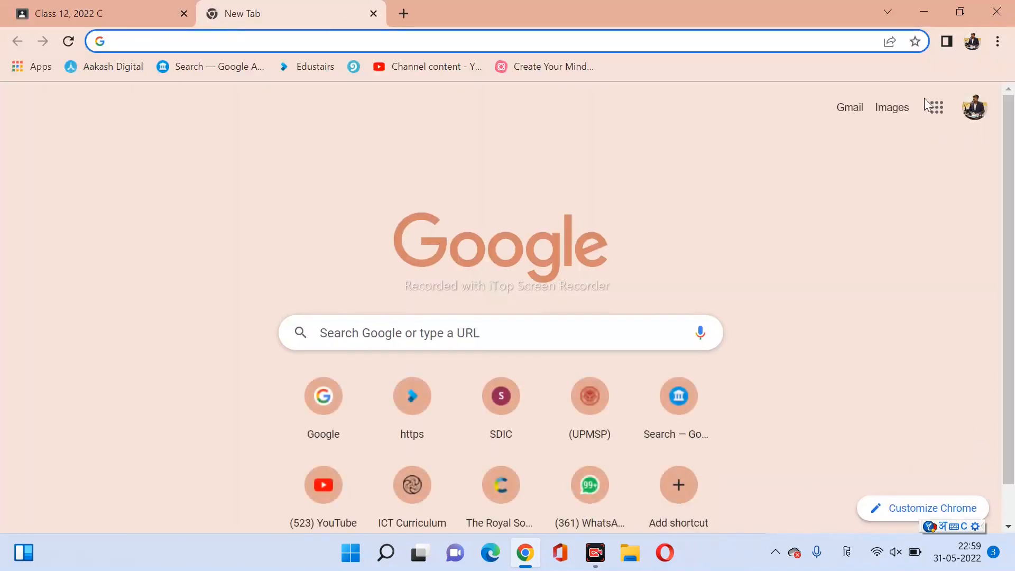
pyautogui.click(931, 112)
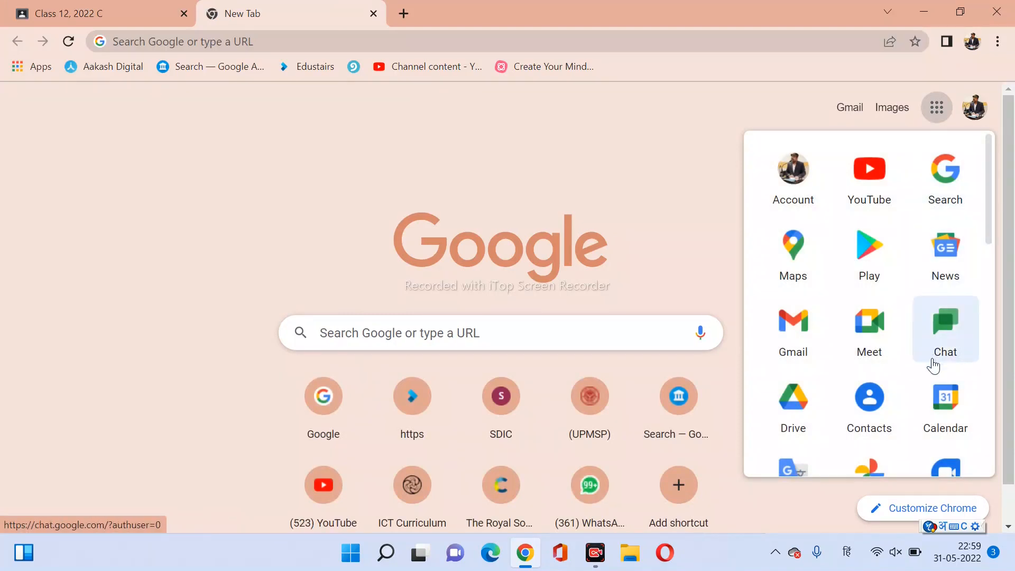
pyautogui.scroll(-3, 935, 374)
pyautogui.scroll(-5, 927, 378)
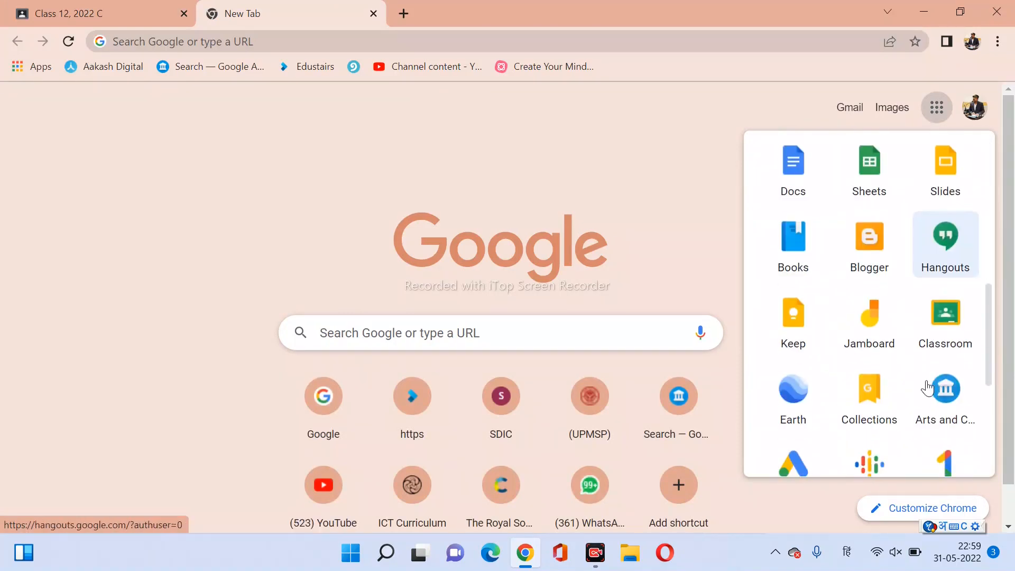
pyautogui.click(946, 332)
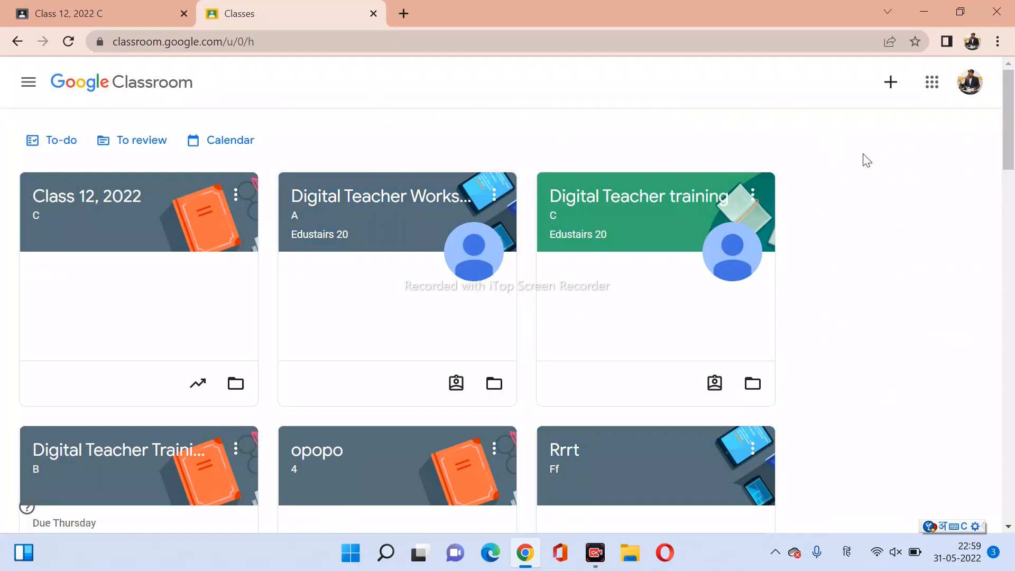
pyautogui.click(891, 91)
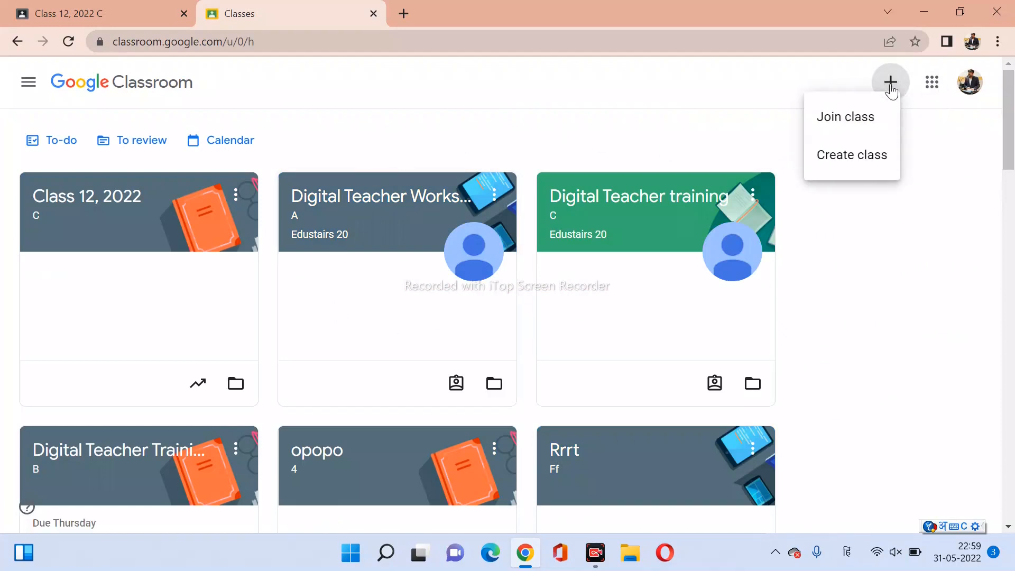
pyautogui.click(856, 123)
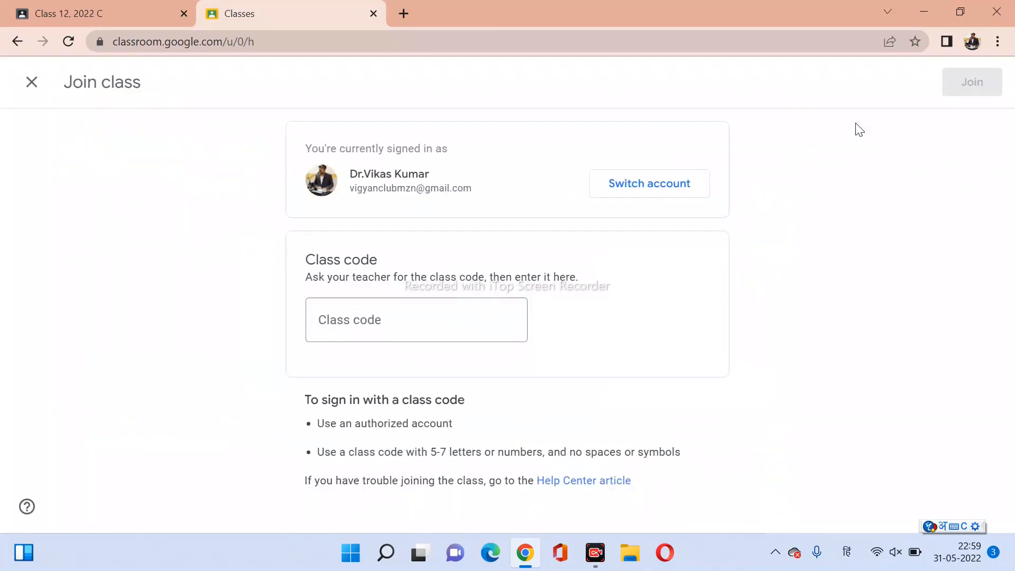
pyautogui.click(655, 201)
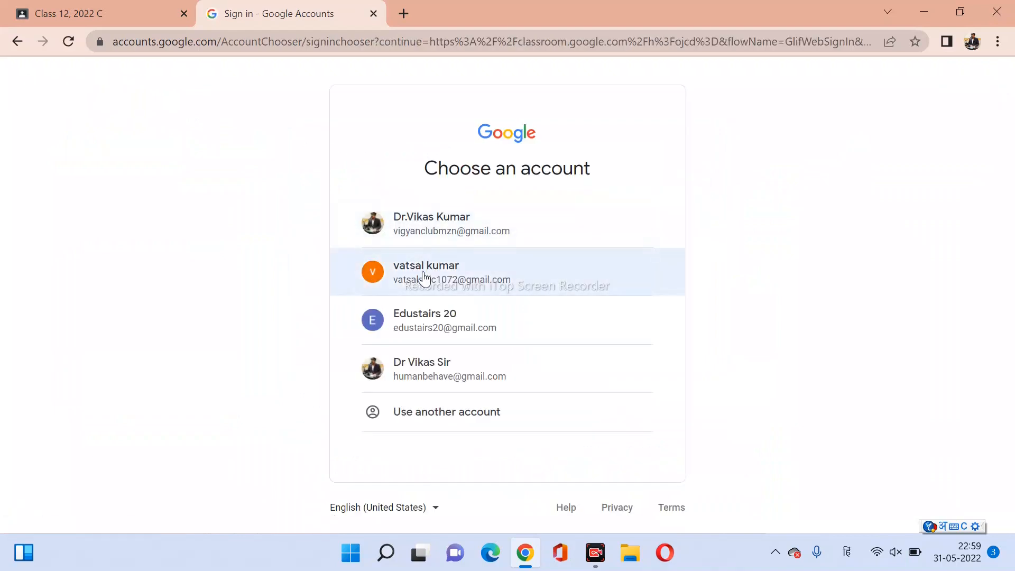
pyautogui.click(423, 272)
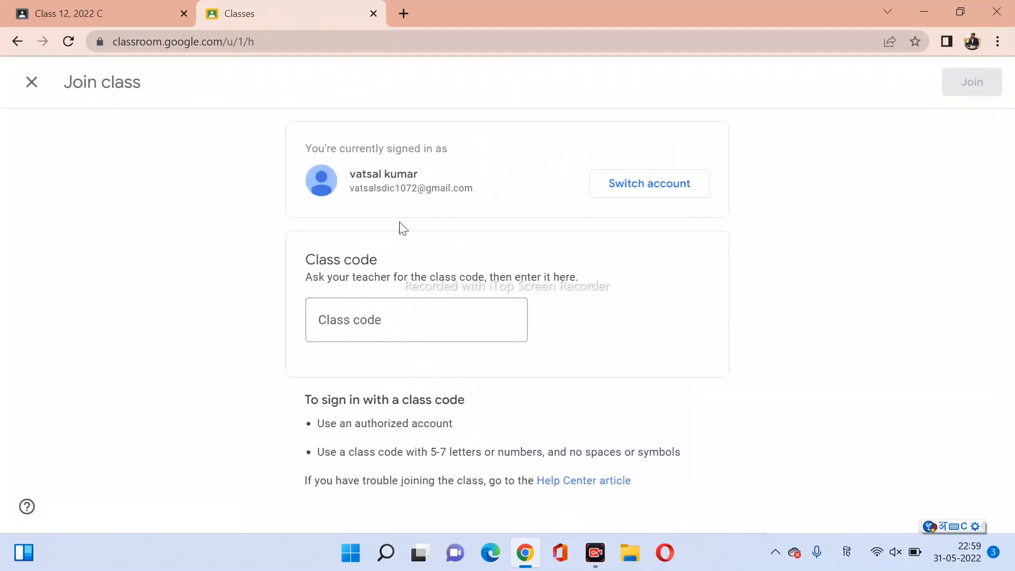
pyautogui.click(363, 319)
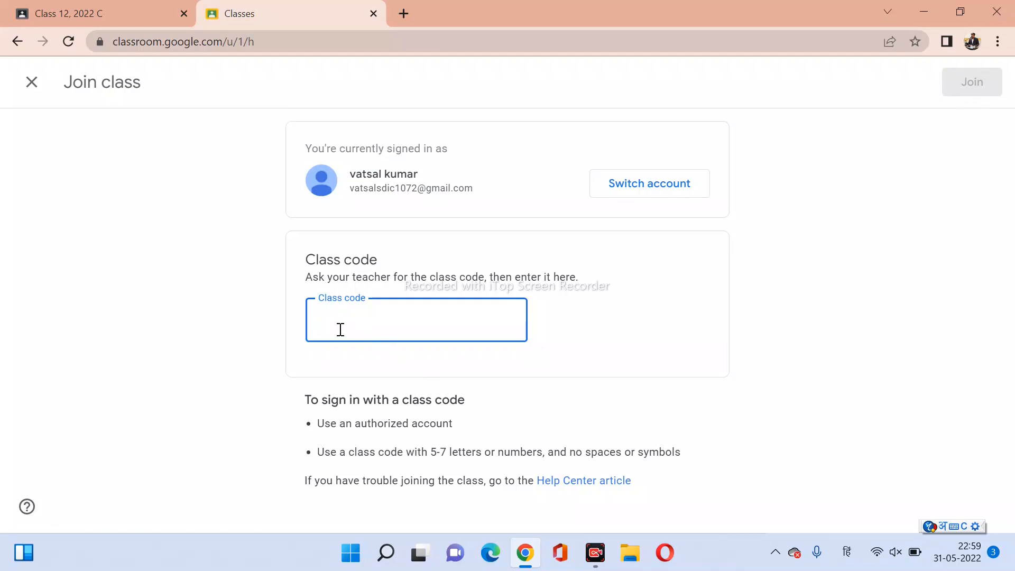
pyautogui.hotkey('ctrl', 'v')
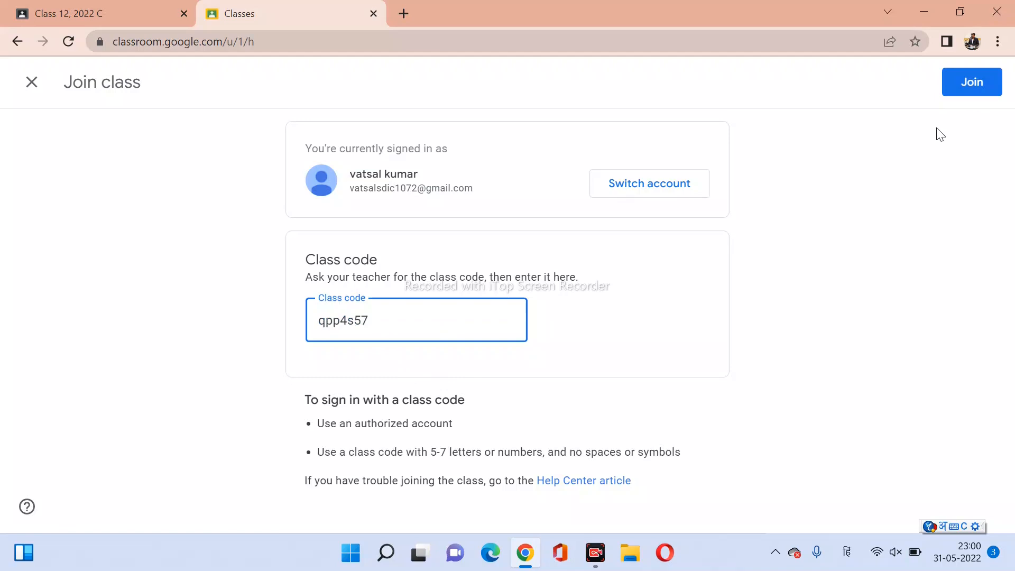
pyautogui.click(974, 91)
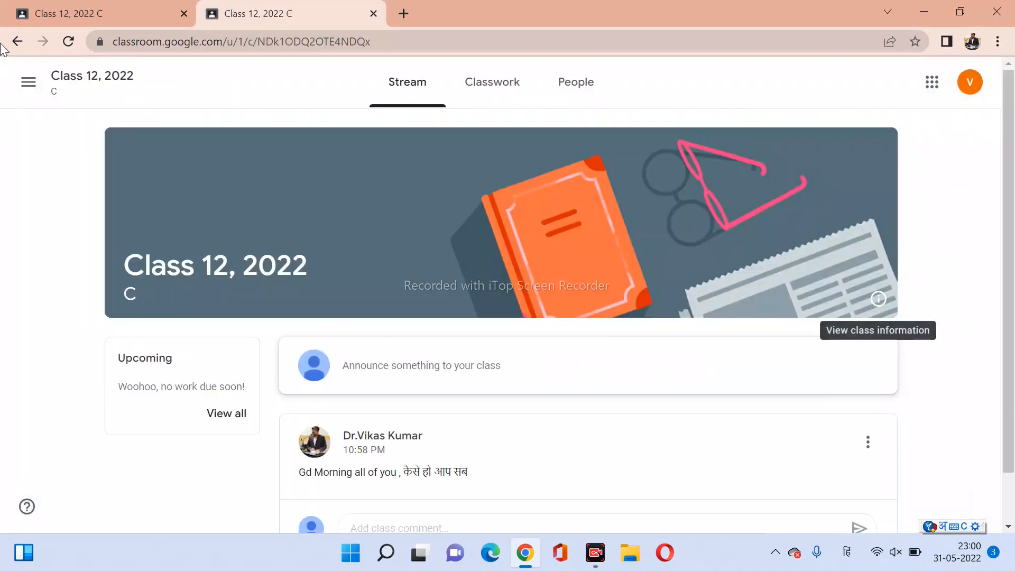
# Switch between the teacher and student tabs, ending on the teacher's Class 12, 2022 stream.
pyautogui.click(101, 13)
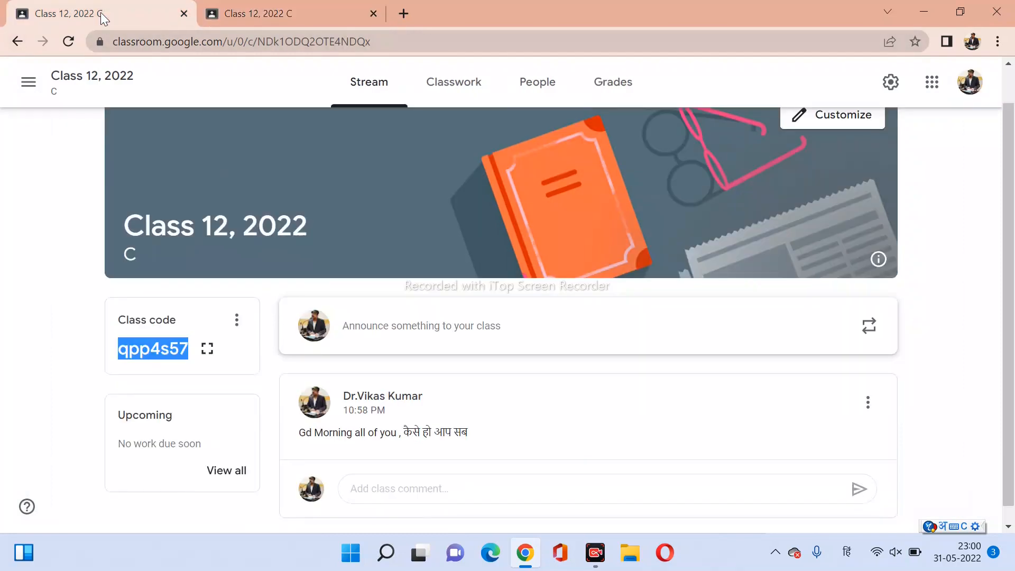
pyautogui.click(71, 376)
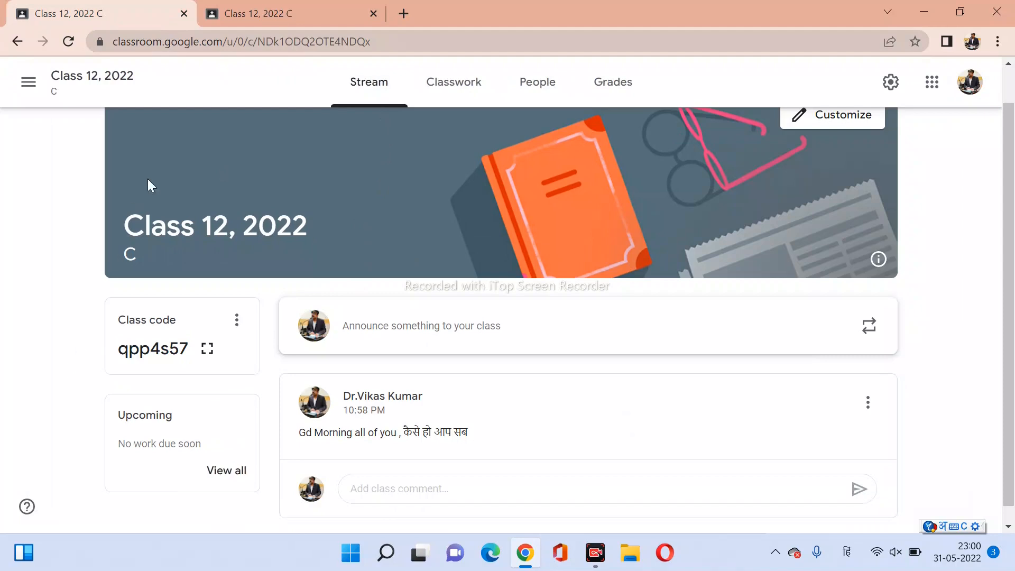
pyautogui.click(262, 17)
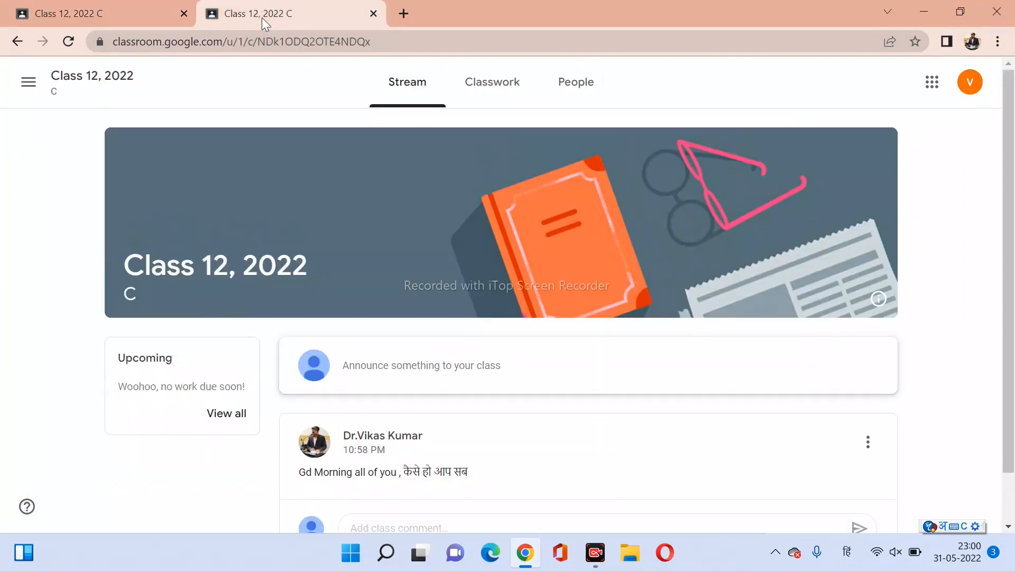
pyautogui.click(86, 19)
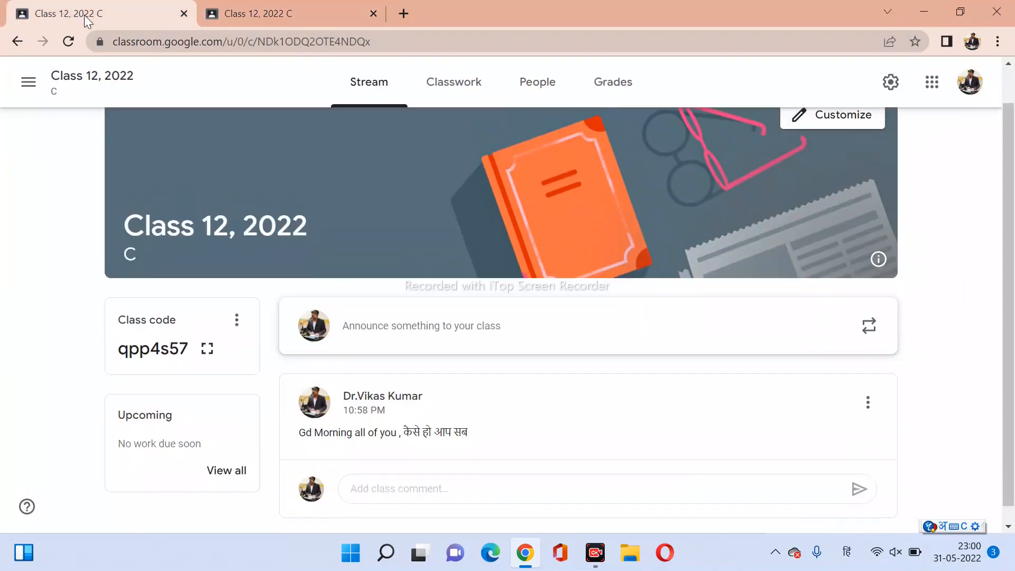
pyautogui.click(264, 15)
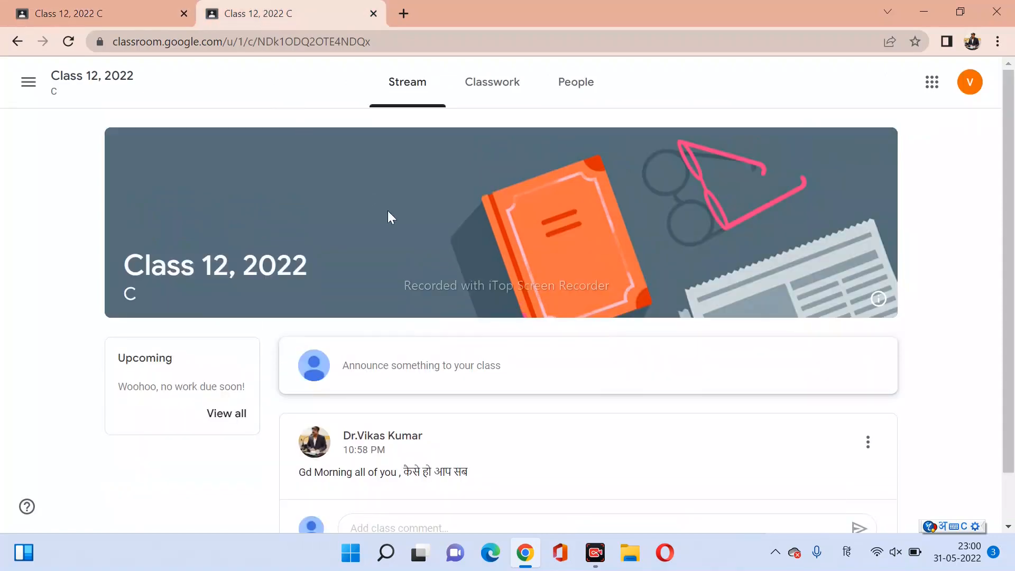
pyautogui.scroll(-1, 452, 252)
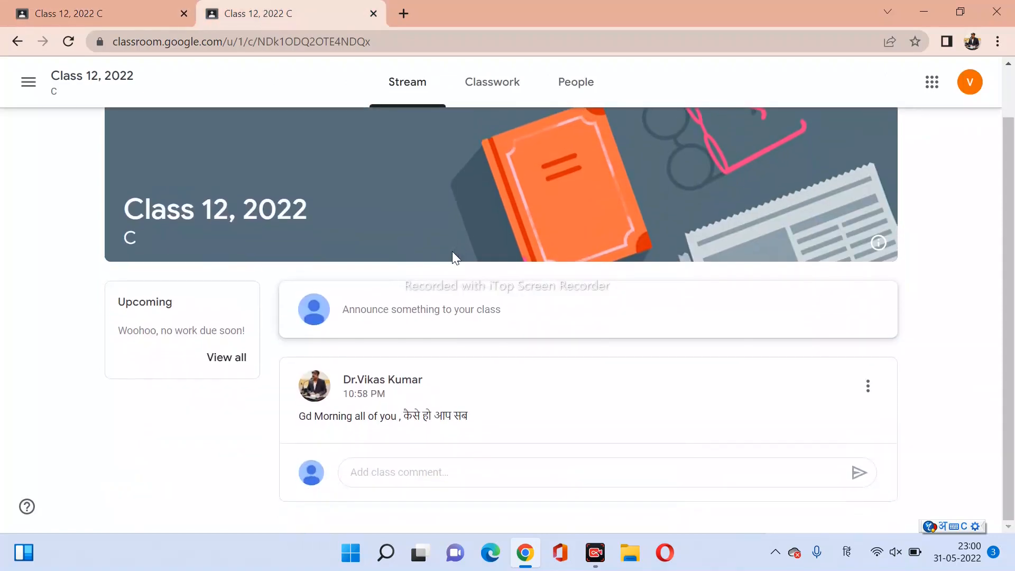
pyautogui.click(110, 16)
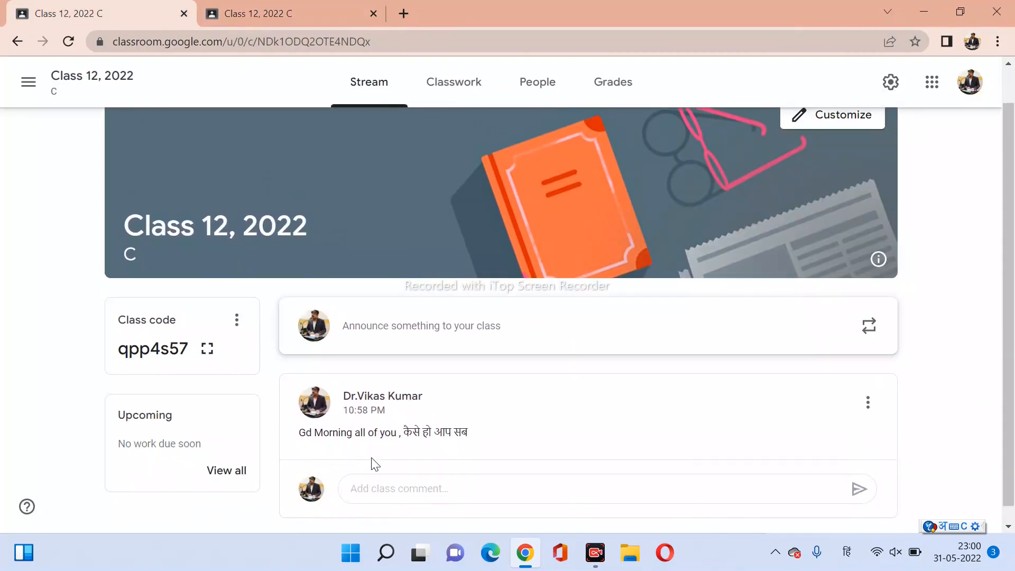
pyautogui.click(283, 24)
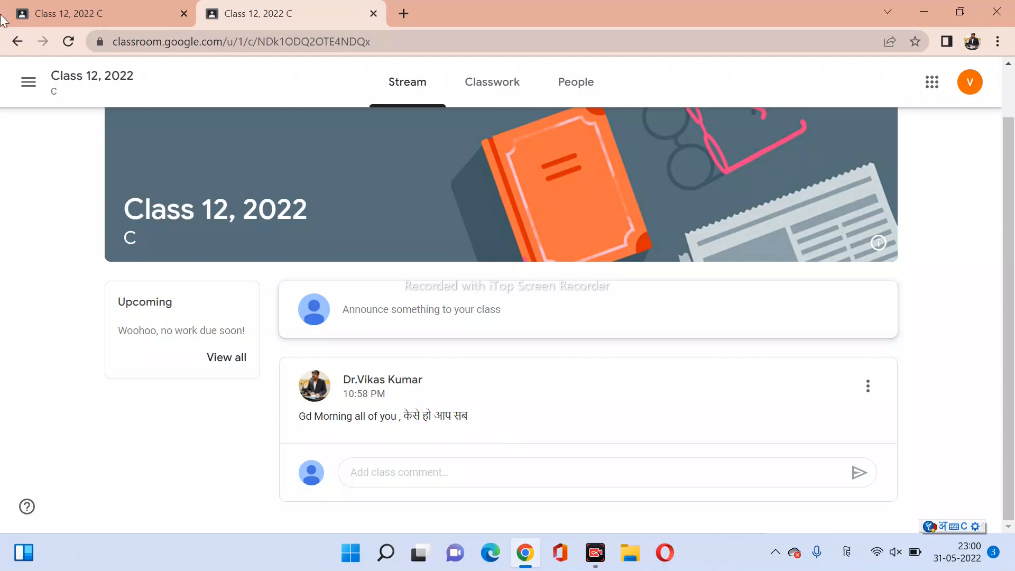
pyautogui.click(105, 20)
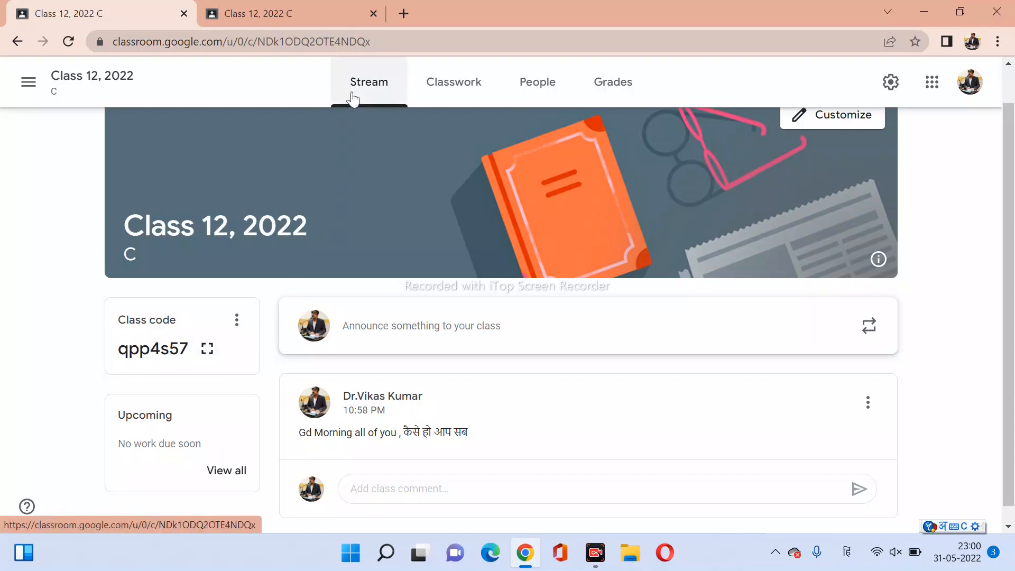
# From the class's Classwork page, create a new blank Assignment for Class 12, 2022.
pyautogui.click(451, 83)
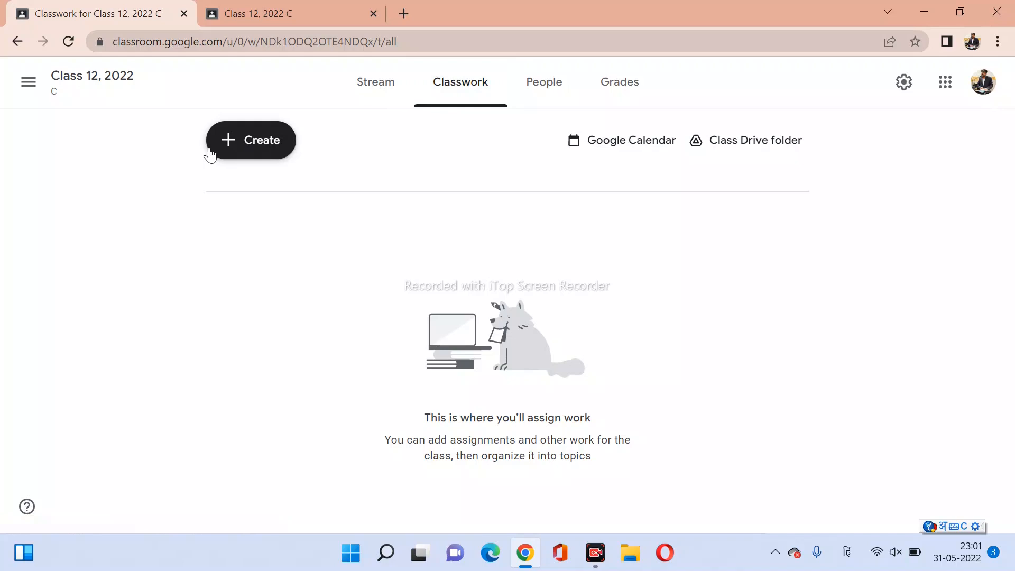
pyautogui.click(271, 156)
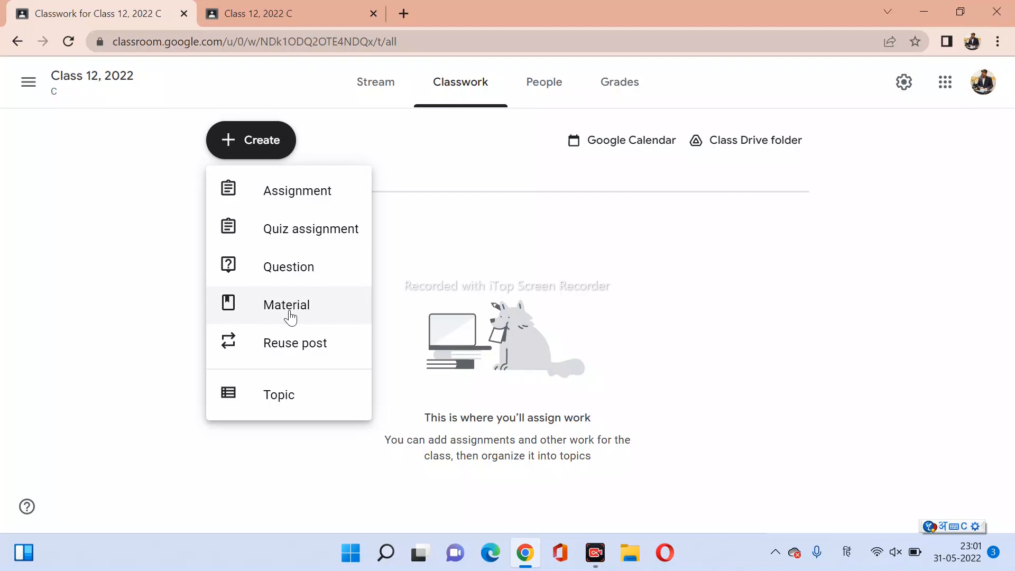
pyautogui.click(295, 197)
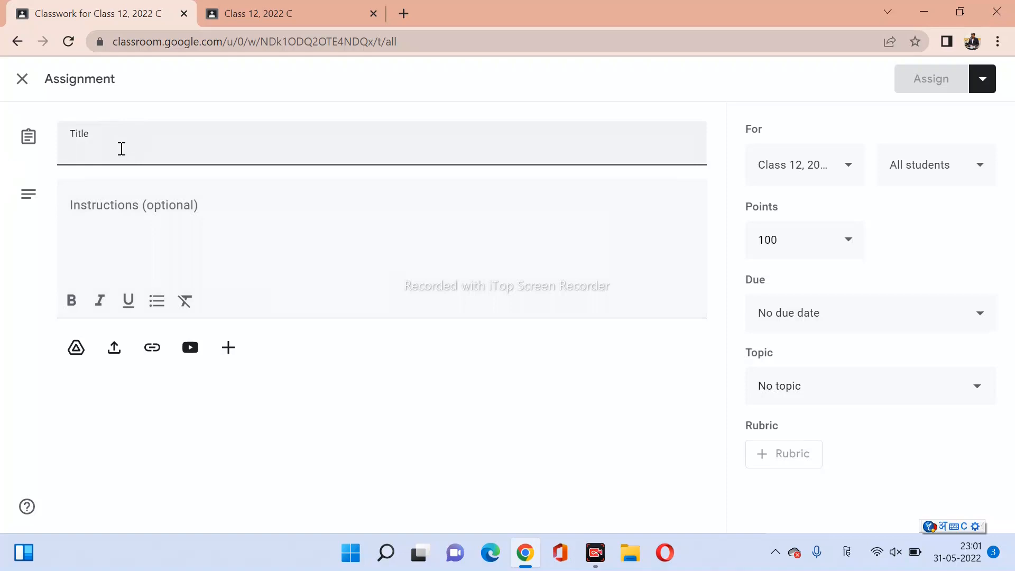
# Title the assignment 'Electric Charge विद्युत आवेश', typing the English words, then the Hindi with Google Hindi Input.
pyautogui.write('E')
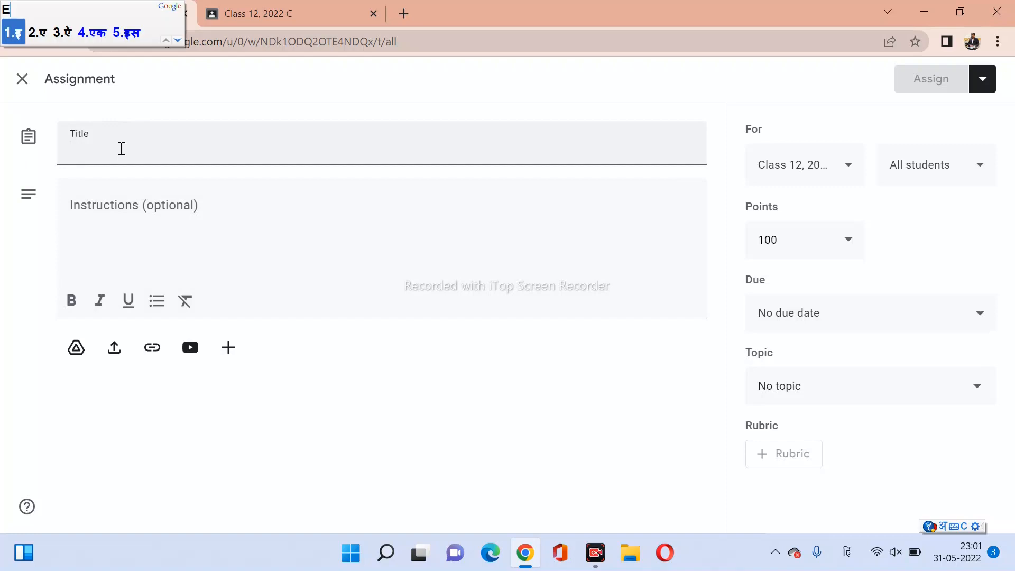
pyautogui.press('BackSpace')
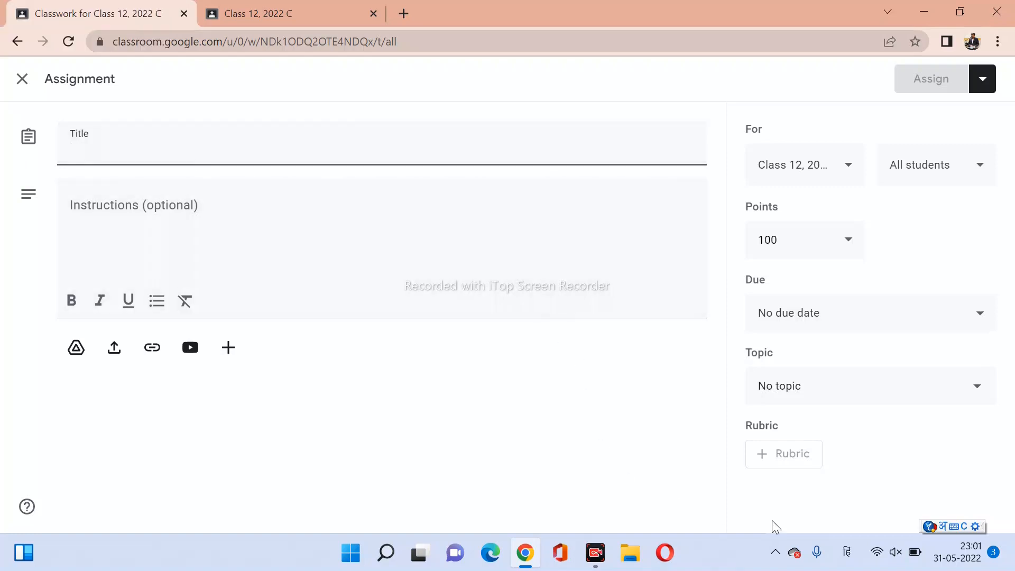
pyautogui.click(846, 562)
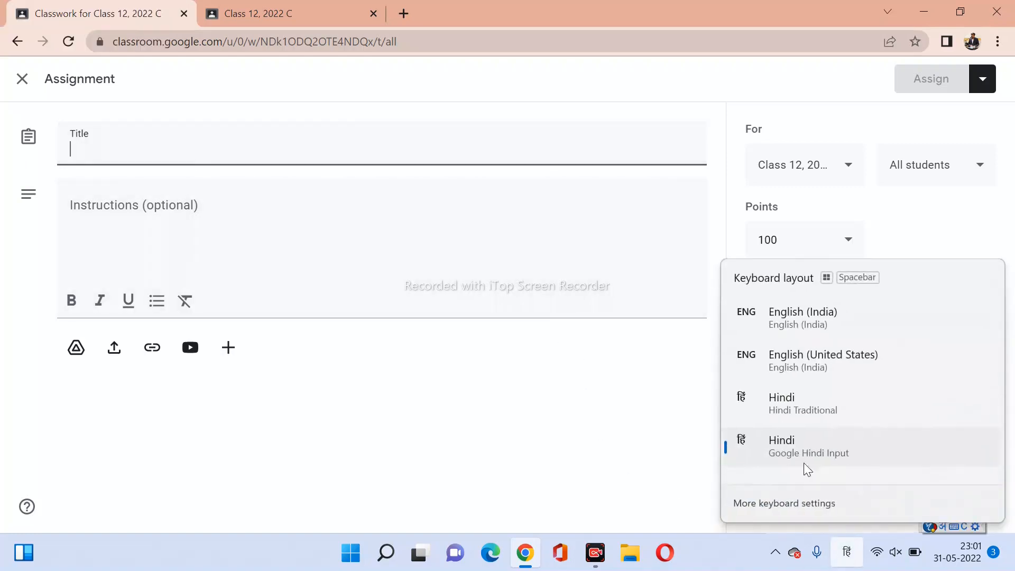
pyautogui.click(802, 328)
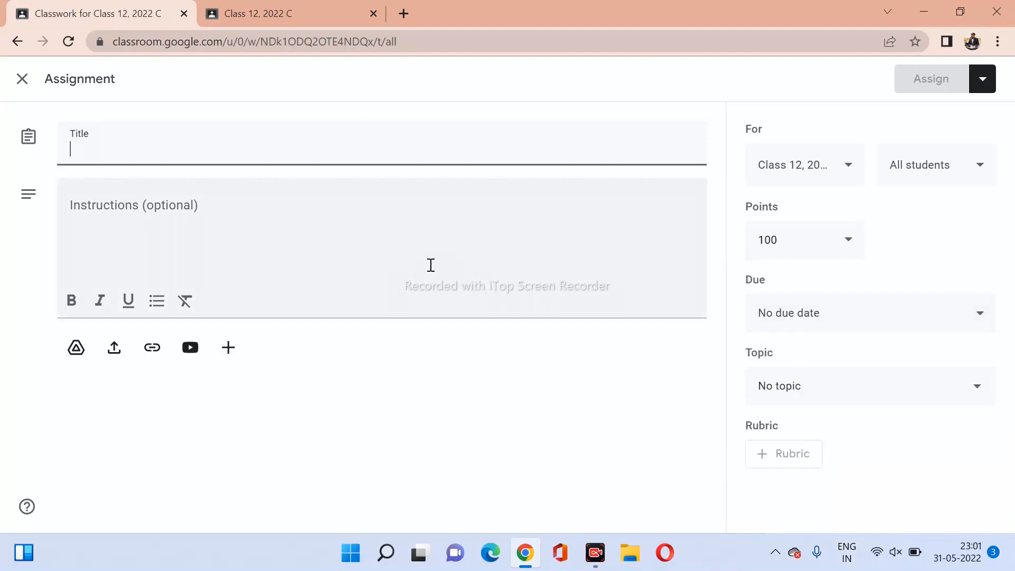
pyautogui.write('Elec')
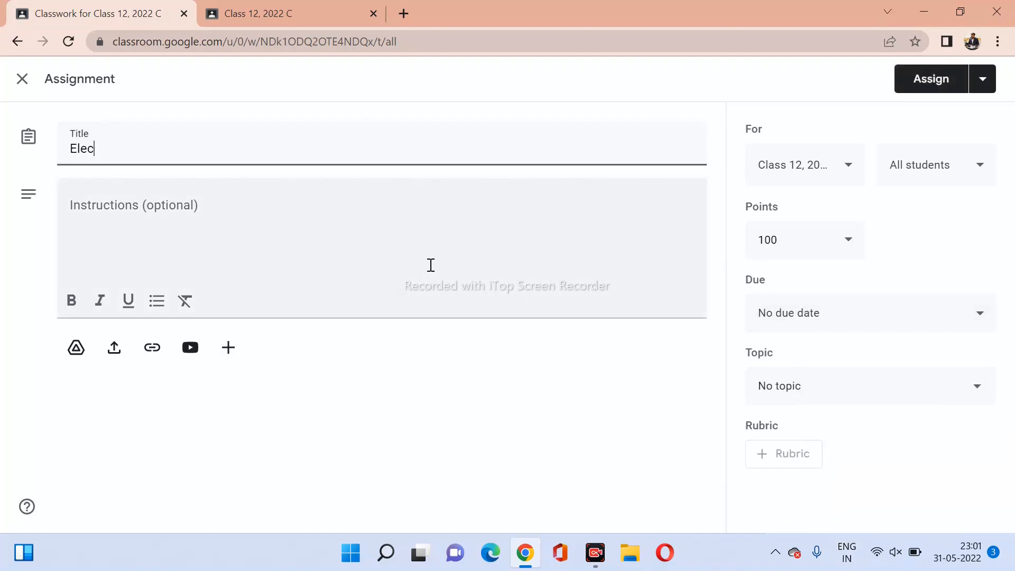
pyautogui.write('tric Charge')
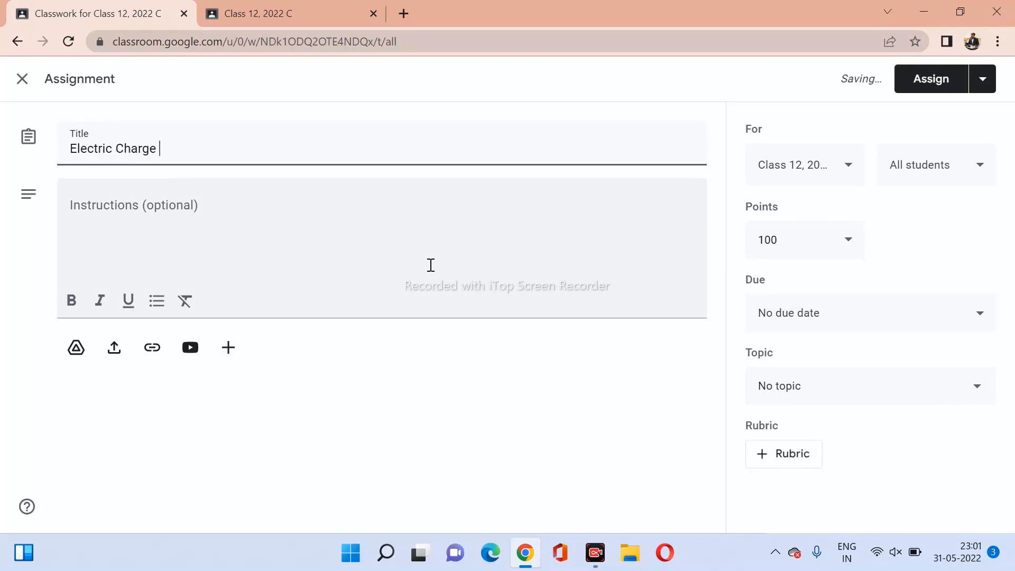
pyautogui.click(847, 552)
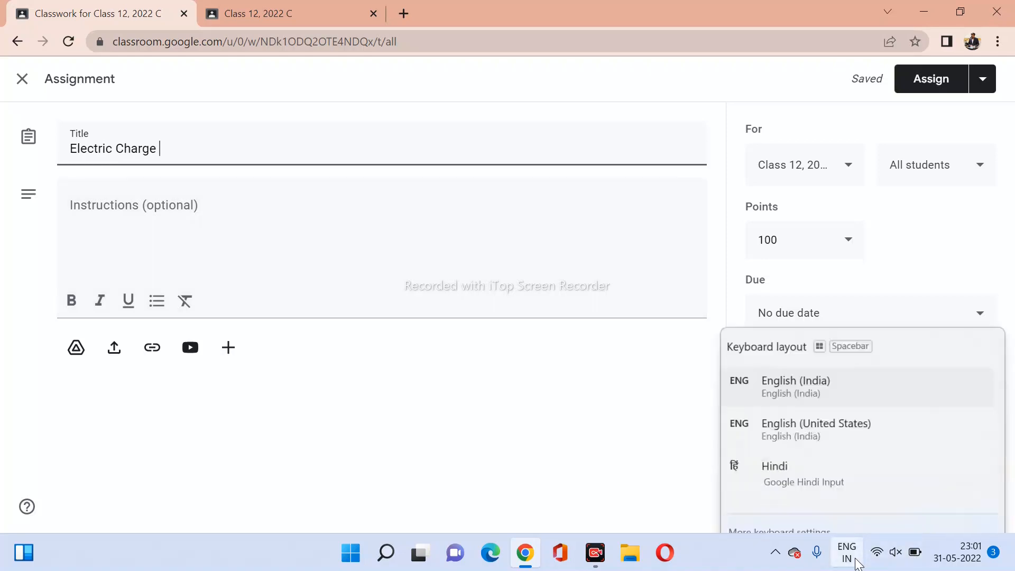
pyautogui.click(782, 447)
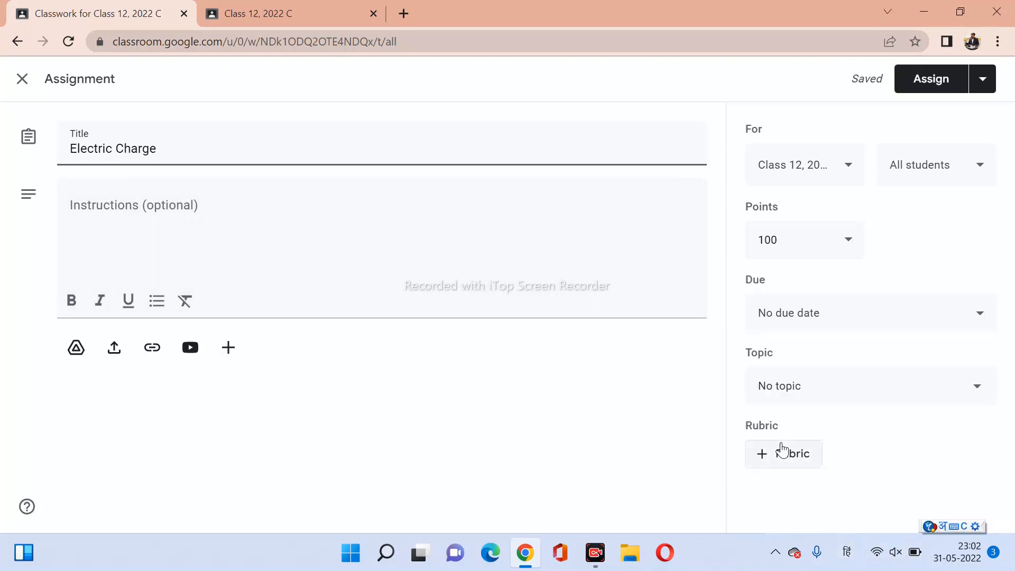
pyautogui.write('vidhyut aaves')
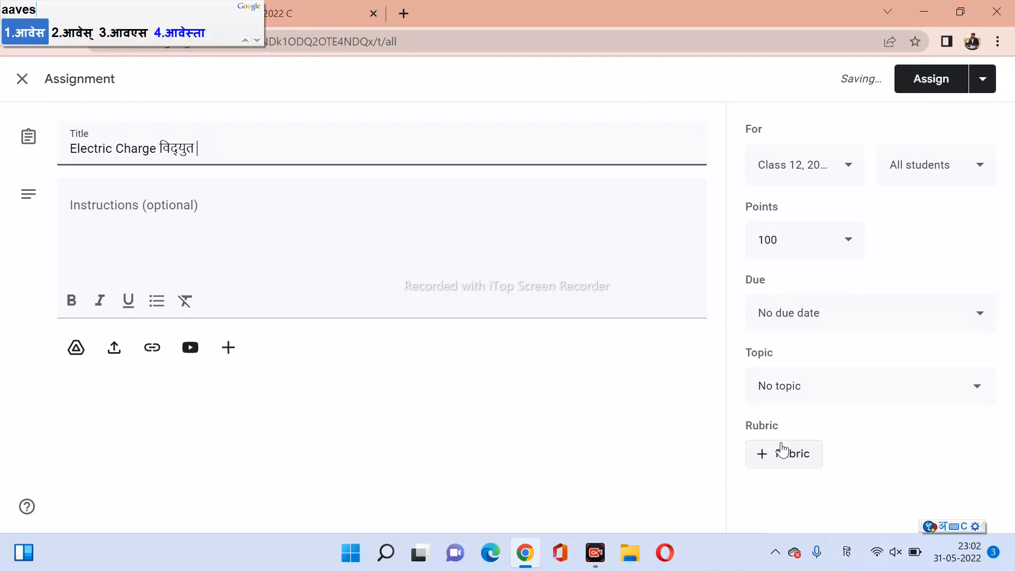
pyautogui.write('h')
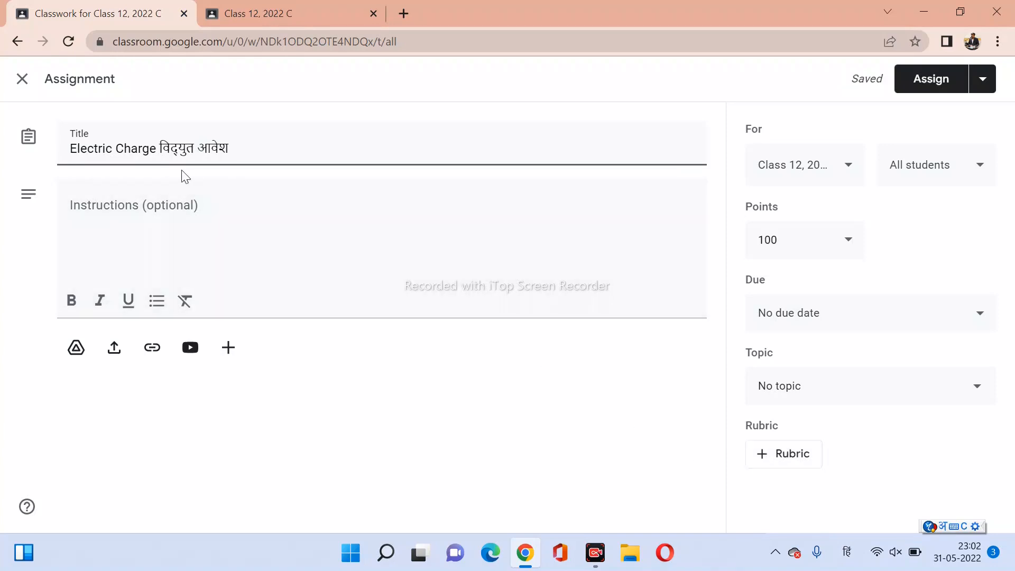
pyautogui.click(148, 211)
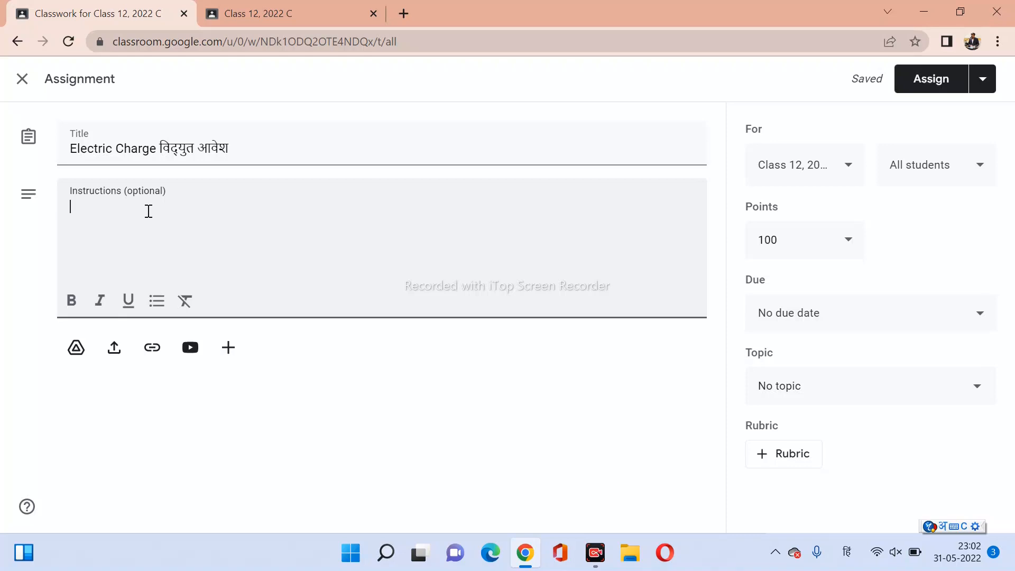
# Type the Hindi instruction 'विडियो समझकर निम्न प्रश्नों के उत्तर दीजिए' using transliteration.
pyautogui.write('निम्न')
pyautogui.press('BackSpace')
pyautogui.press('BackSpace')
pyautogui.press('BackSpace')
pyautogui.press('BackSpace')
pyautogui.press('BackSpace')
pyautogui.press('BackSpace')
pyautogui.write('v')
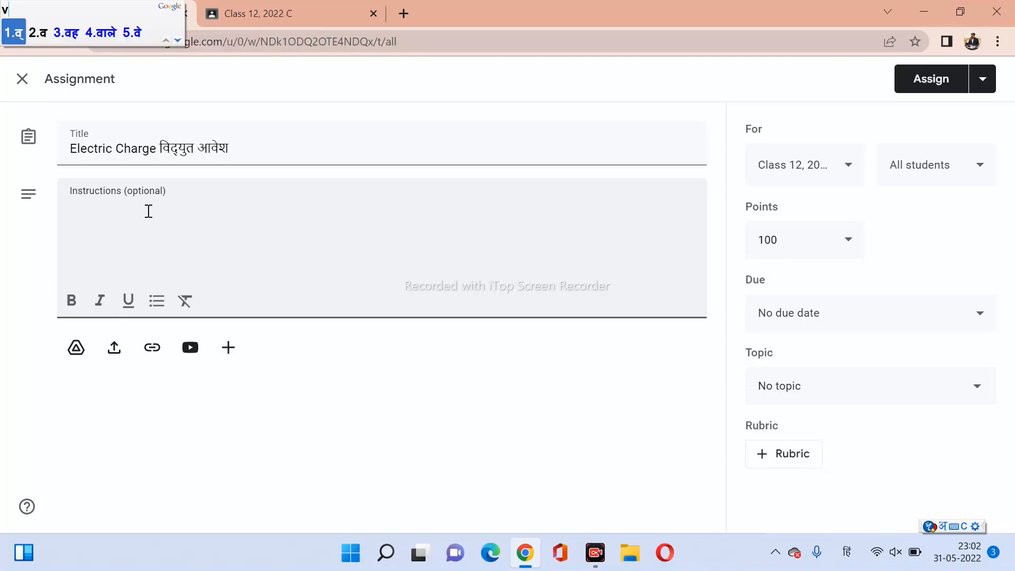
pyautogui.write('ider')
pyautogui.press('BackSpace')
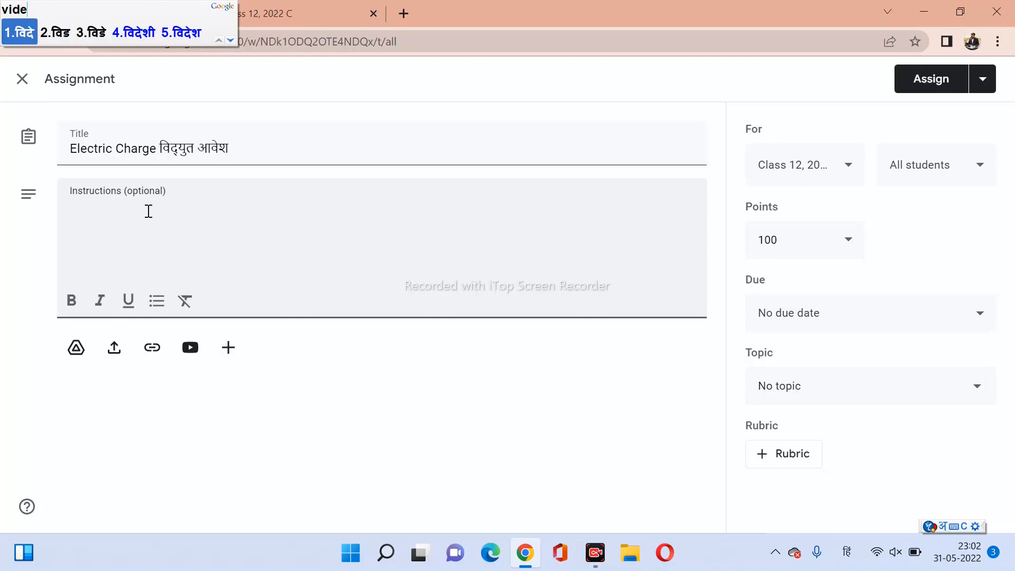
pyautogui.write('o')
pyautogui.press('space')
pyautogui.write('de')
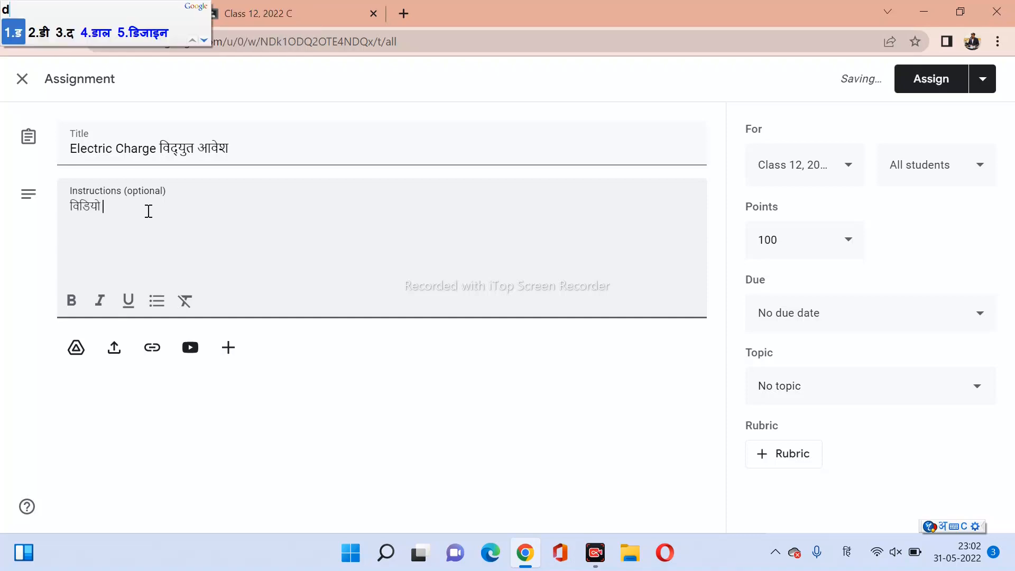
pyautogui.press('BackSpace')
pyautogui.press('BackSpace')
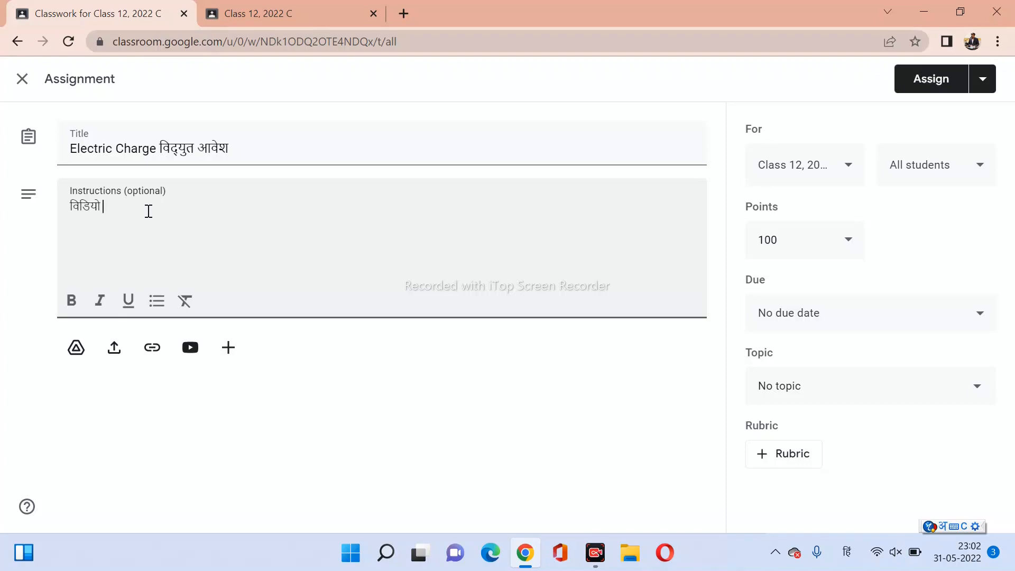
pyautogui.write('samjh')
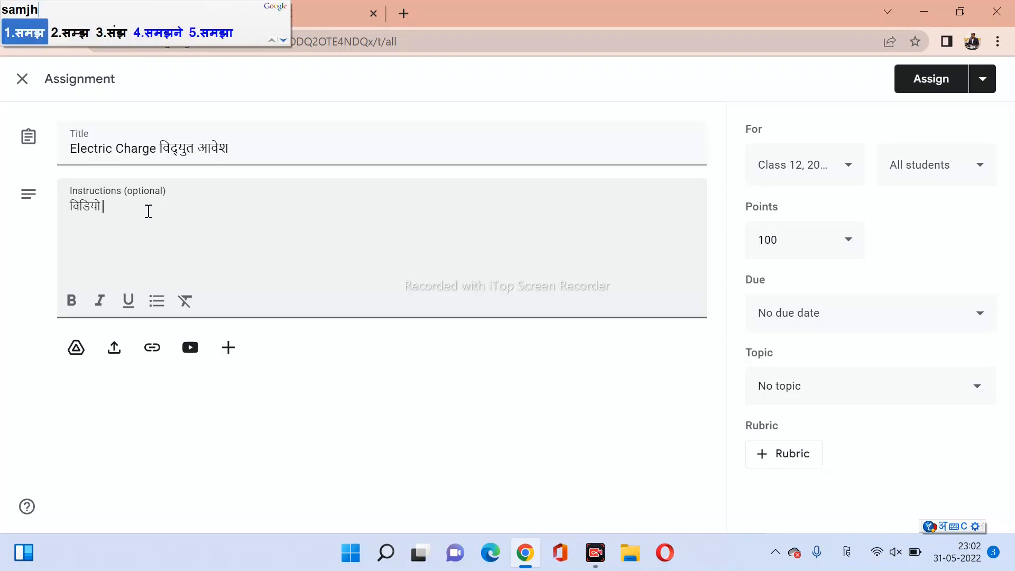
pyautogui.write('kar ')
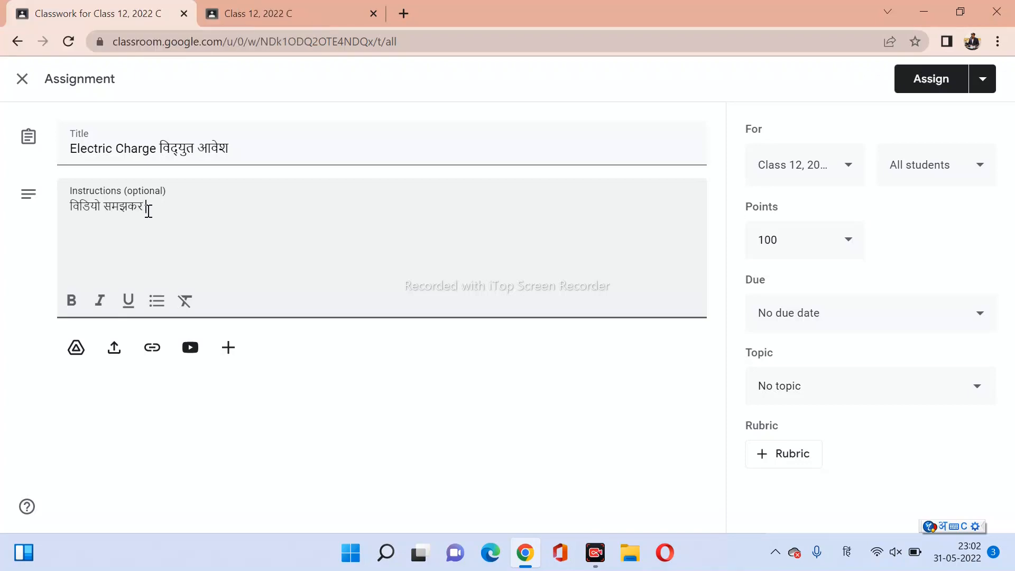
pyautogui.write('nimn ')
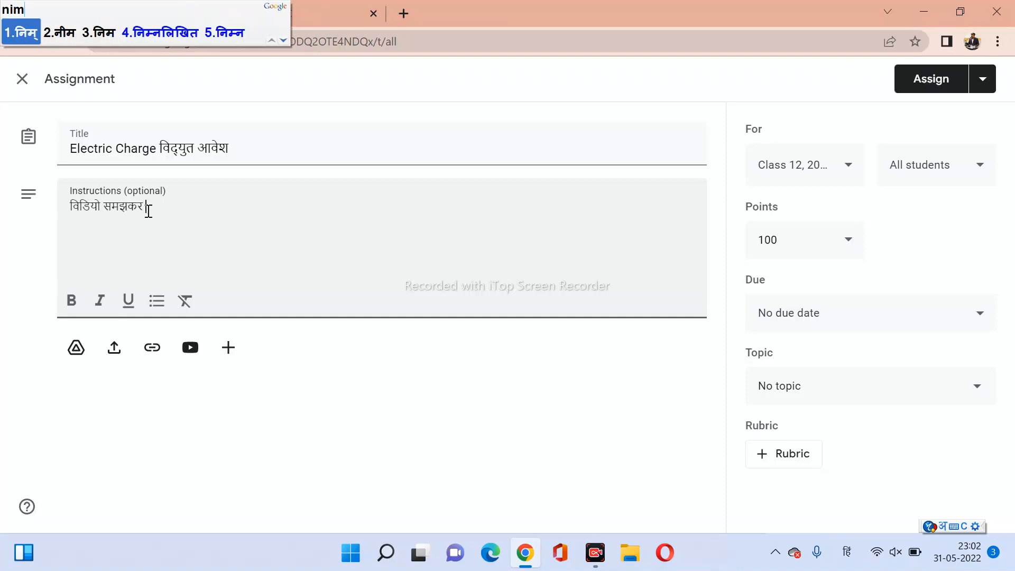
pyautogui.write('prash')
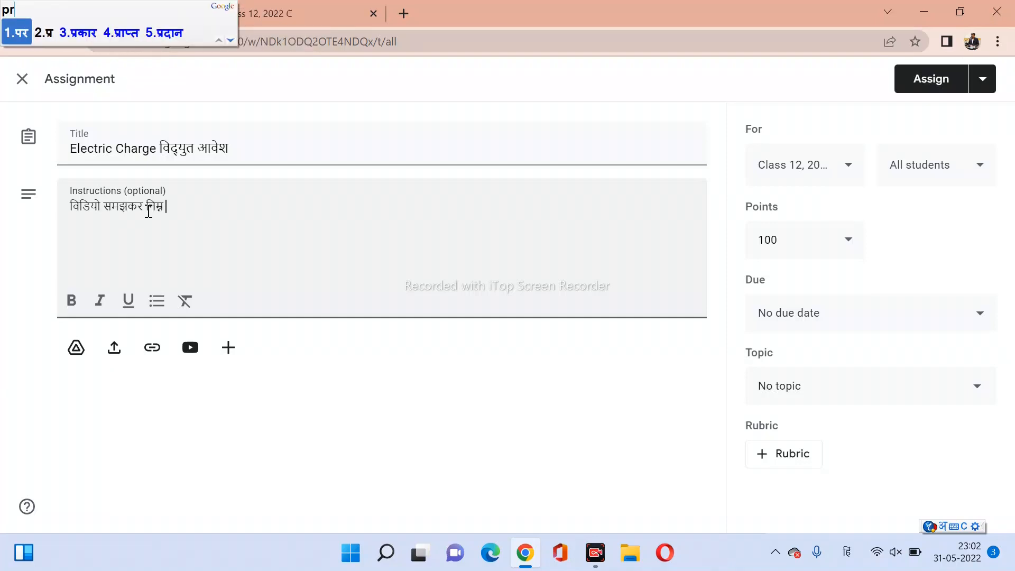
pyautogui.write('non ')
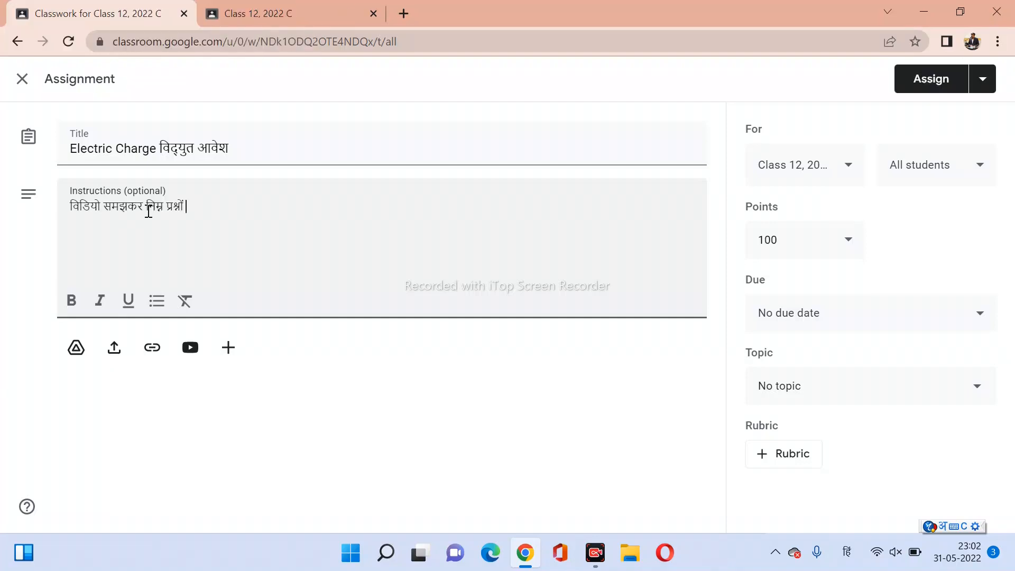
pyautogui.write('ke ut')
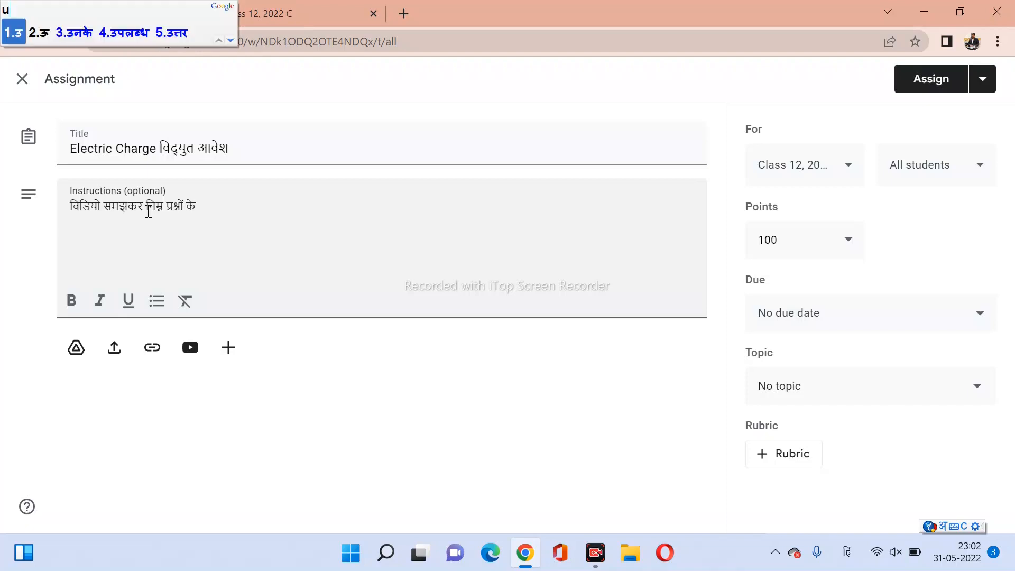
pyautogui.write('tar ')
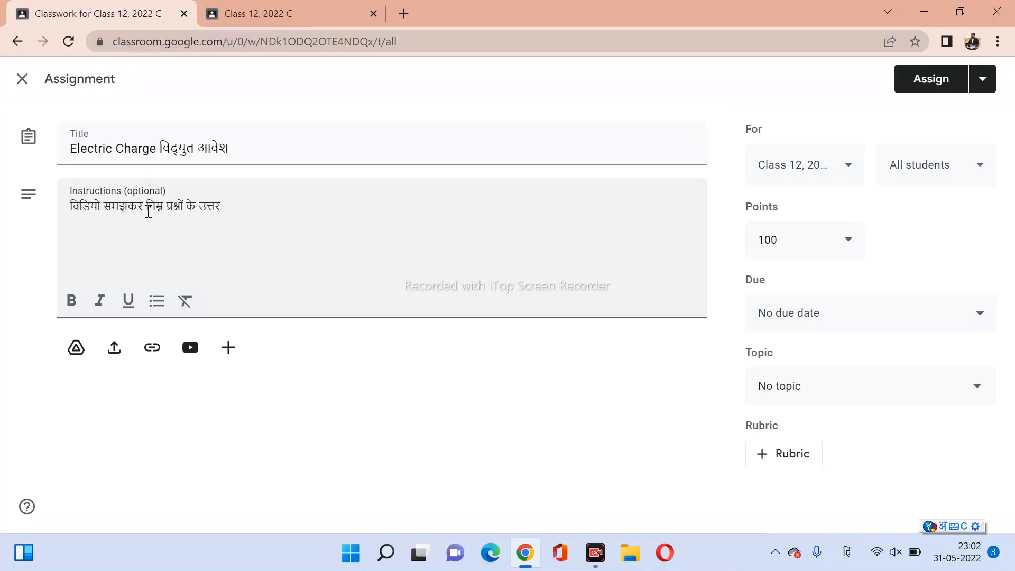
pyautogui.write('deezi')
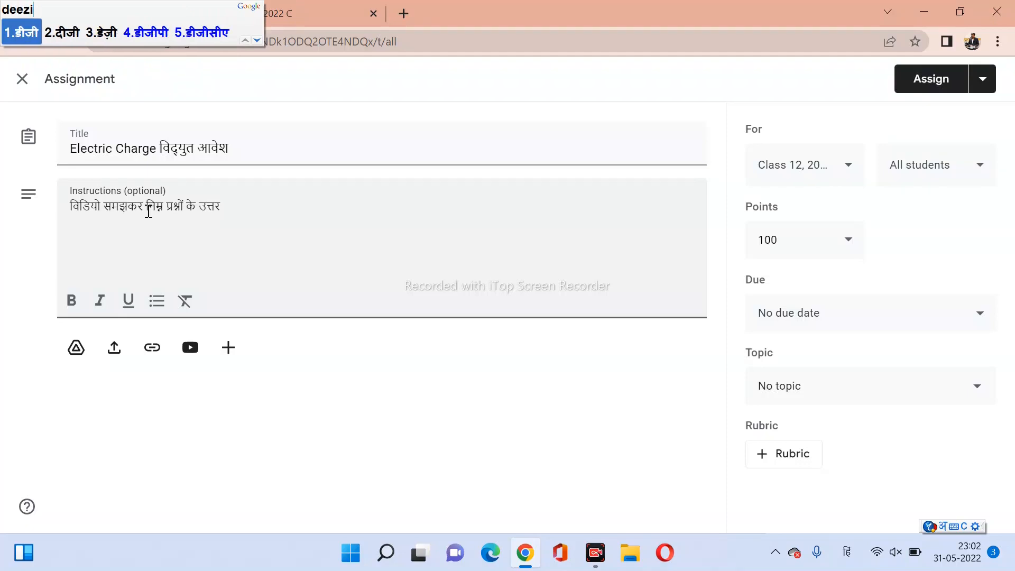
pyautogui.write('ye')
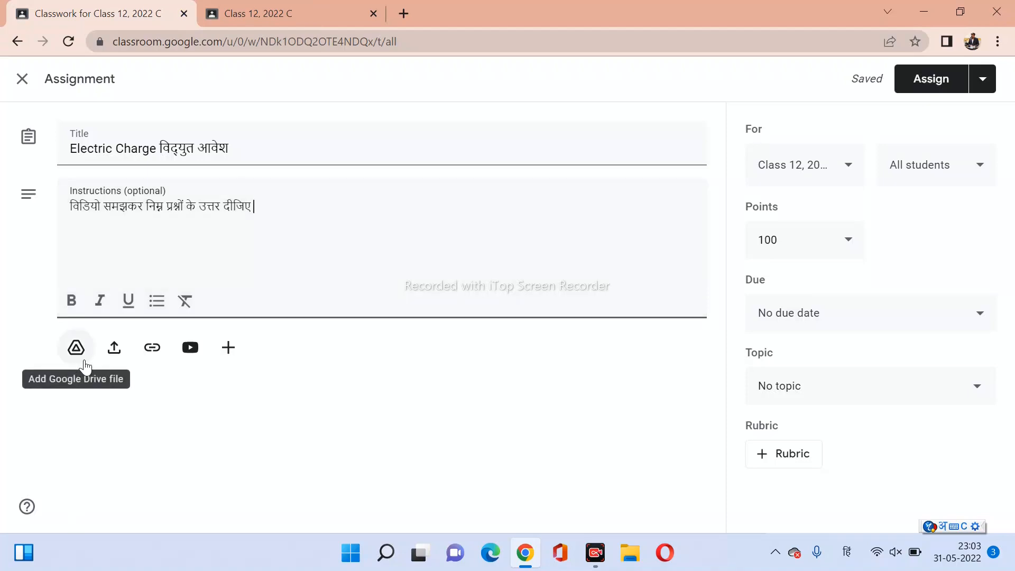
pyautogui.click(114, 349)
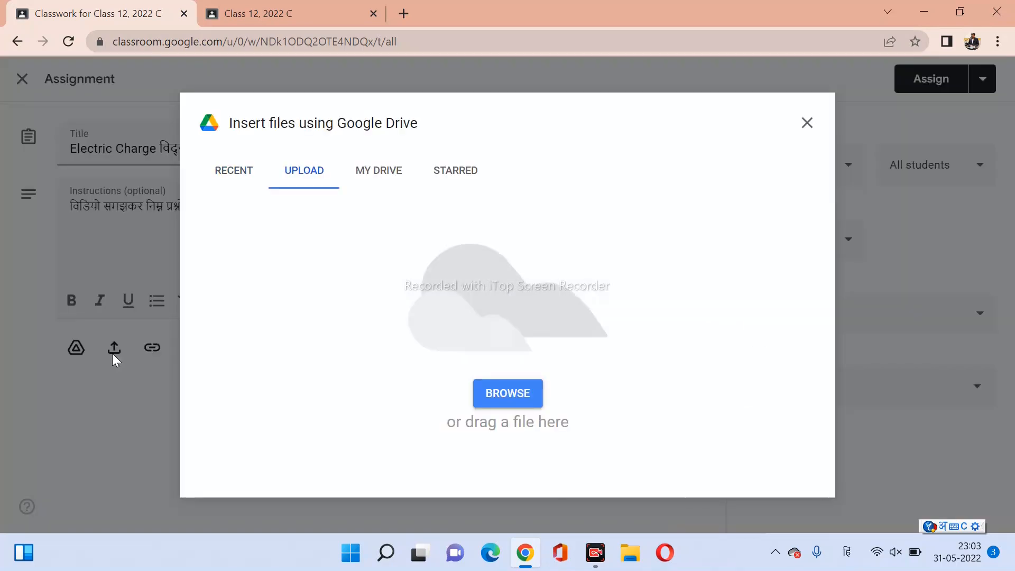
pyautogui.click(509, 401)
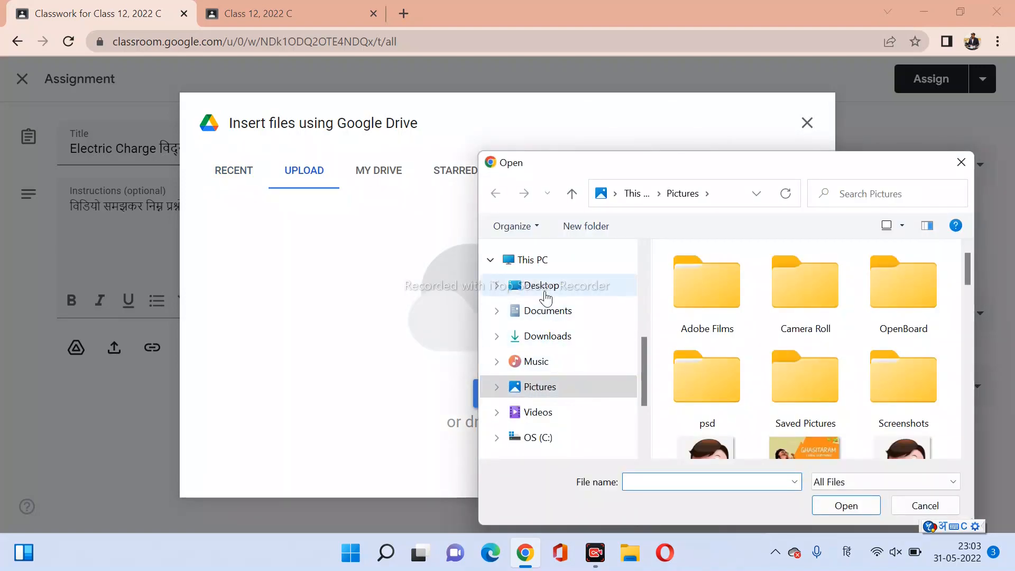
pyautogui.click(545, 293)
pyautogui.scroll(-5, 830, 400)
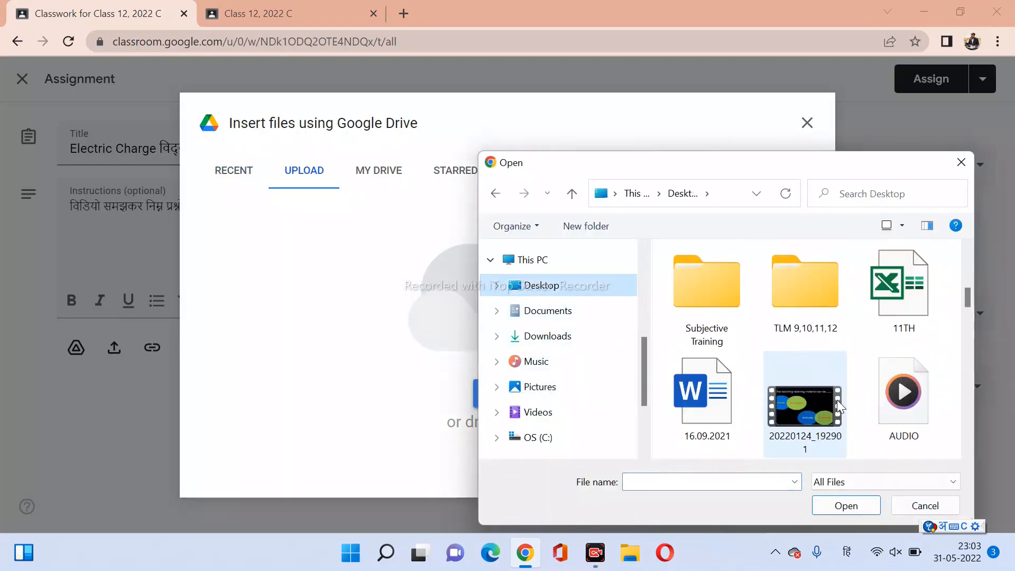
pyautogui.scroll(-2, 837, 400)
pyautogui.click(567, 283)
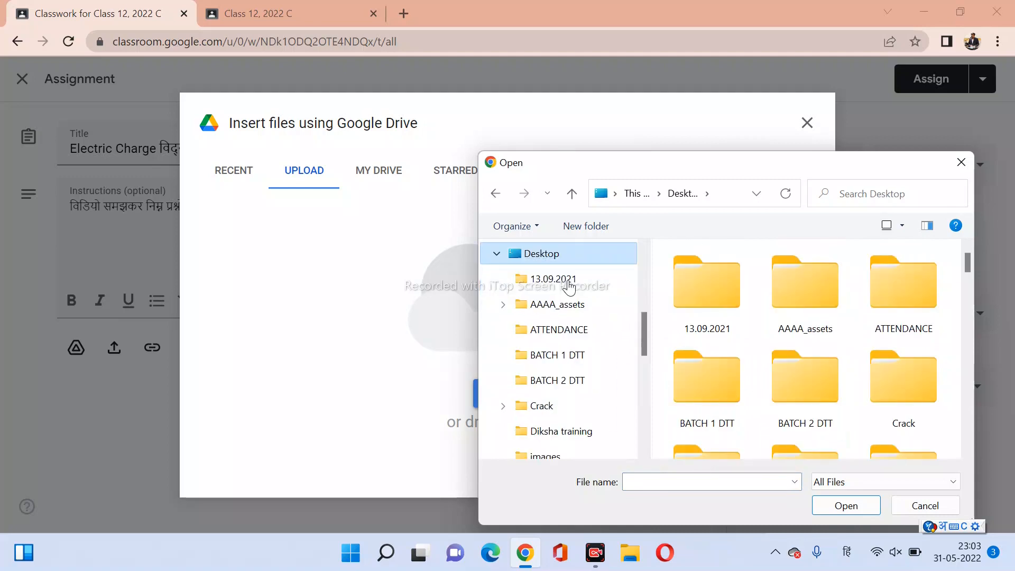
pyautogui.click(552, 355)
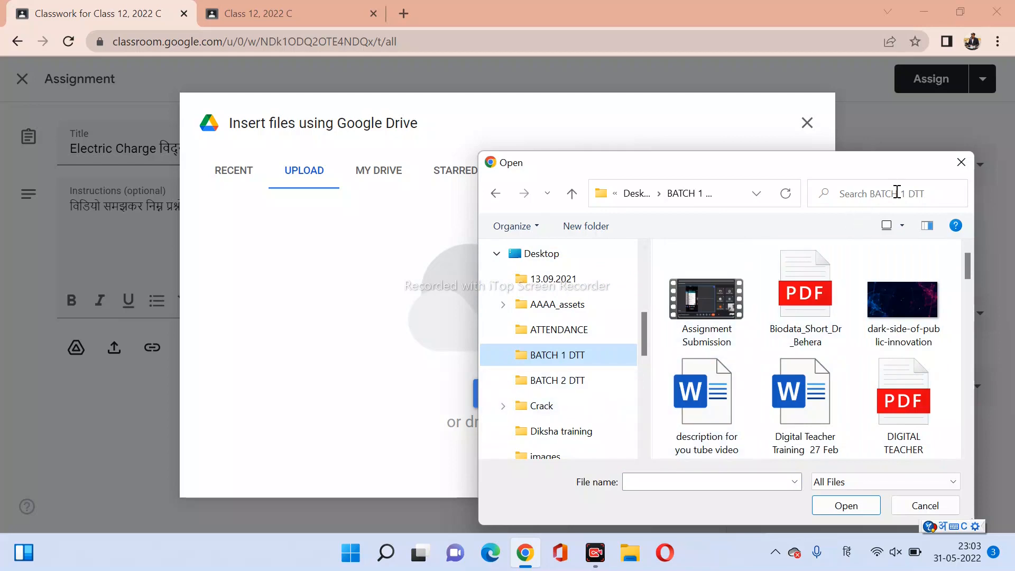
pyautogui.click(963, 169)
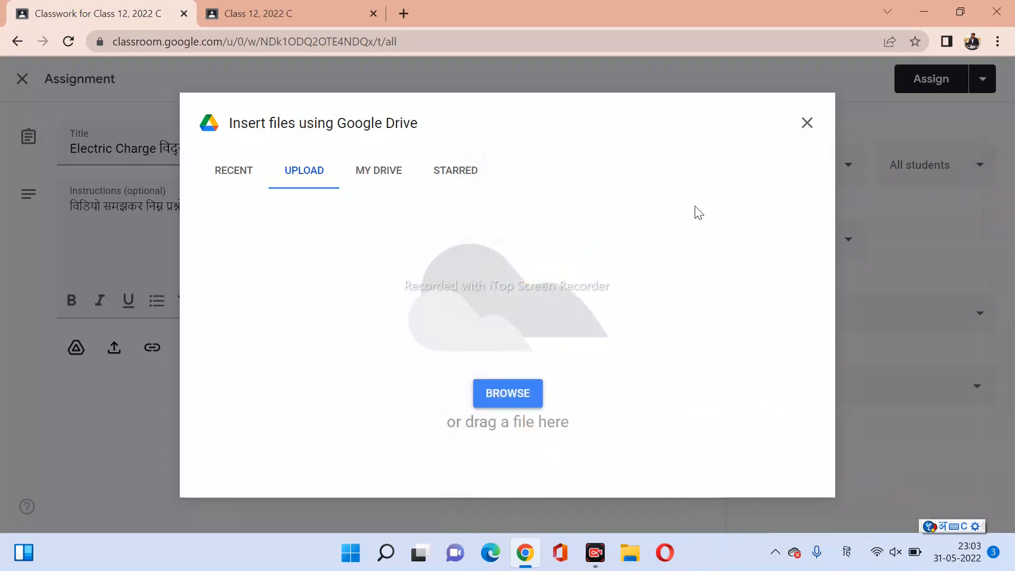
pyautogui.click(806, 130)
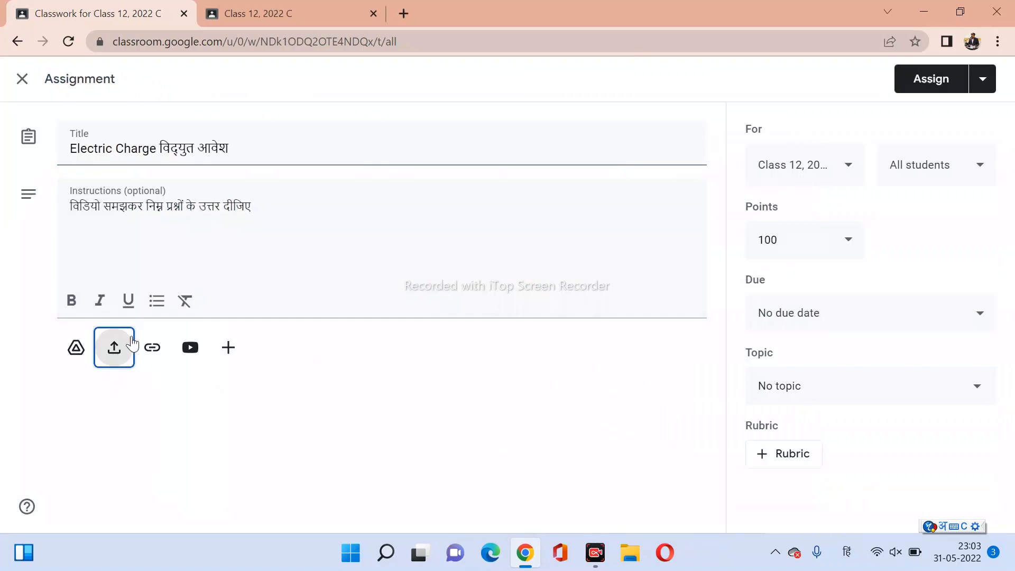
pyautogui.click(146, 351)
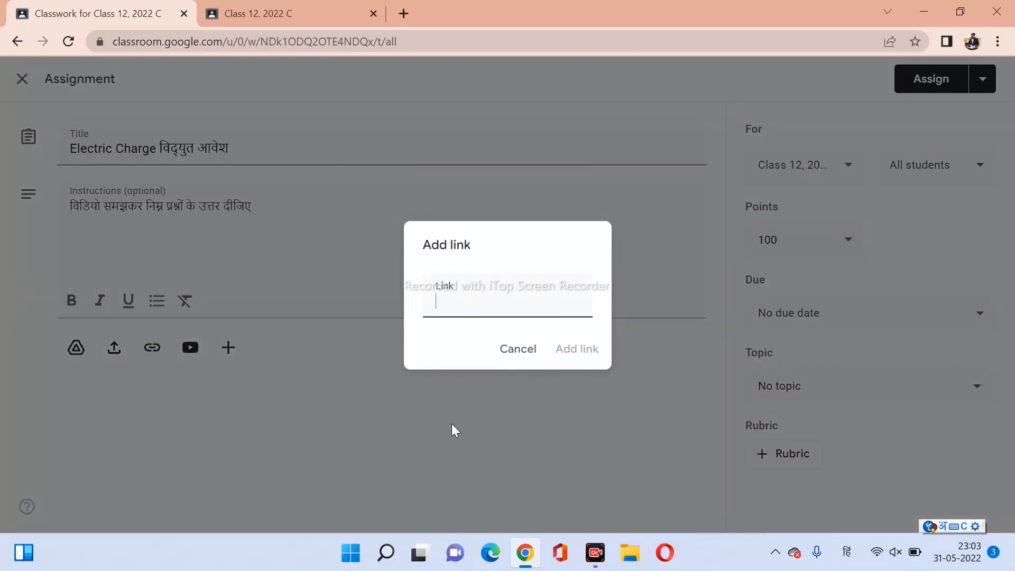
pyautogui.click(506, 362)
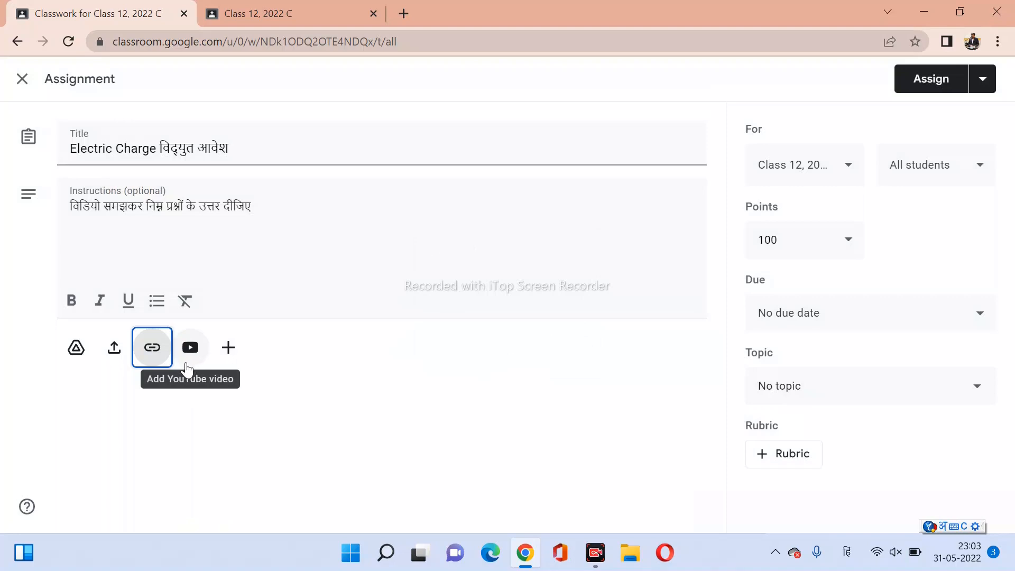
pyautogui.click(404, 14)
# Search Google for youtube and open the YouTube website in the new tab.
pyautogui.click(367, 326)
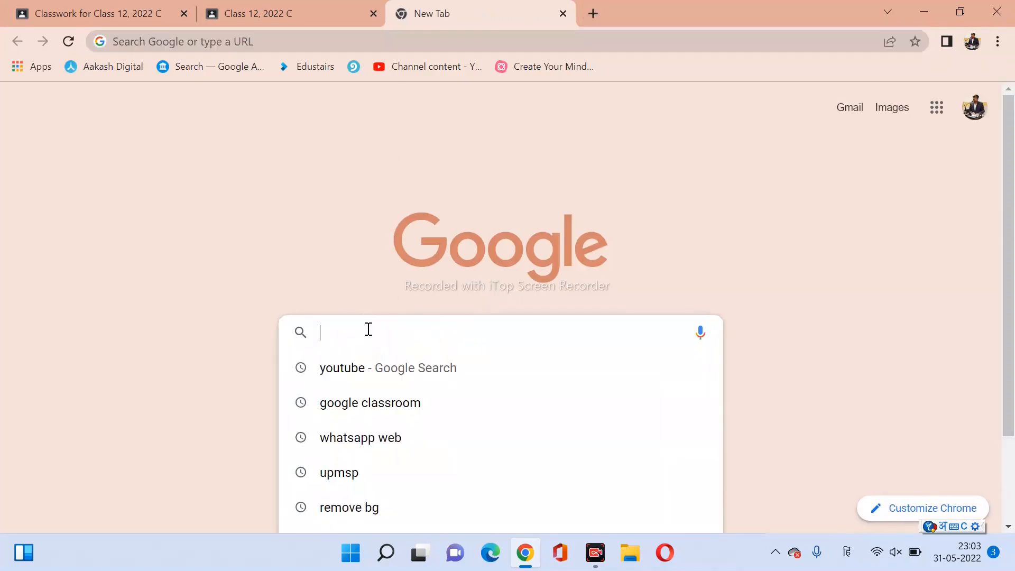
pyautogui.click(360, 376)
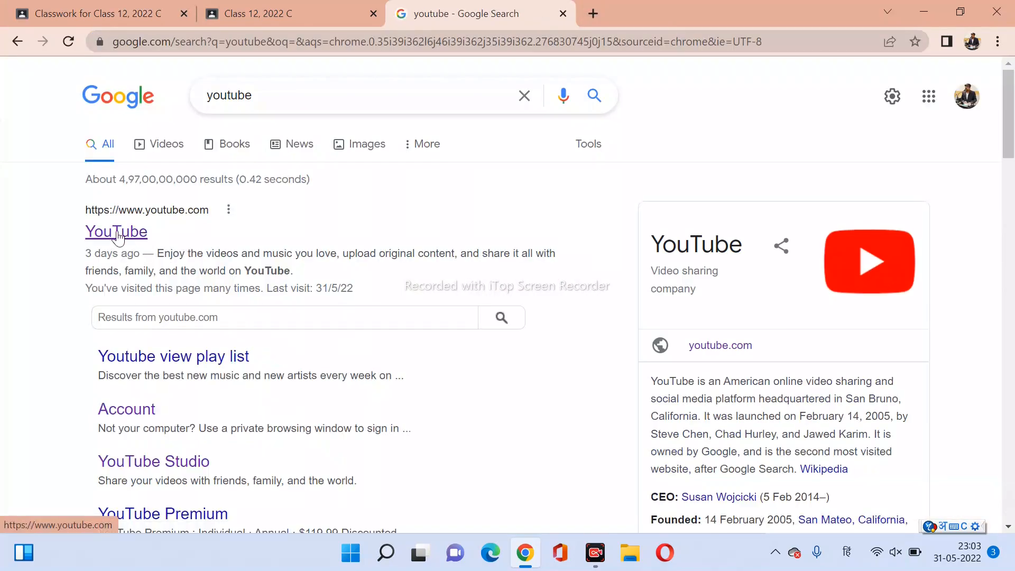
pyautogui.click(117, 233)
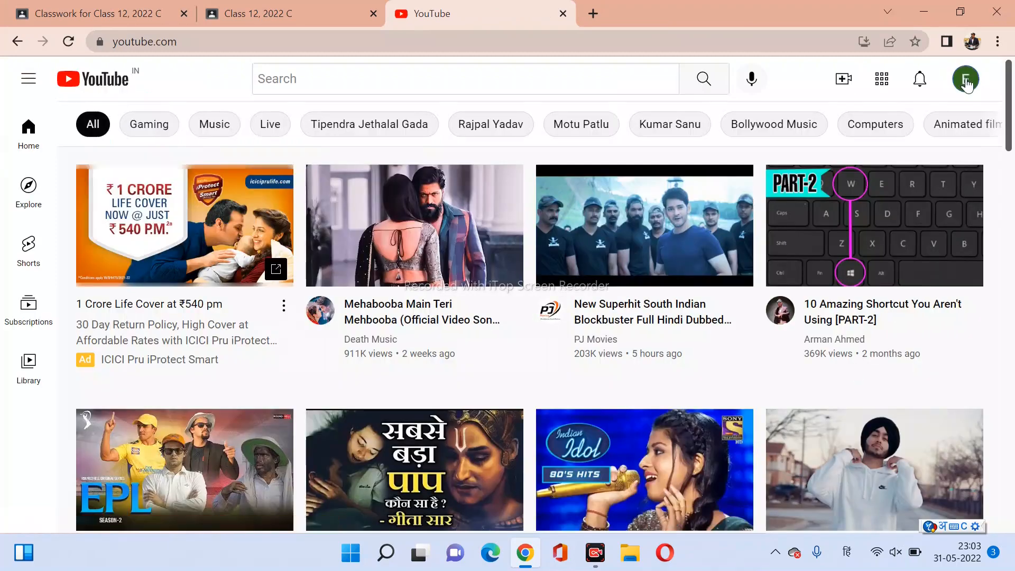
# Switch YouTube to the other signed-in channel account.
pyautogui.click(966, 80)
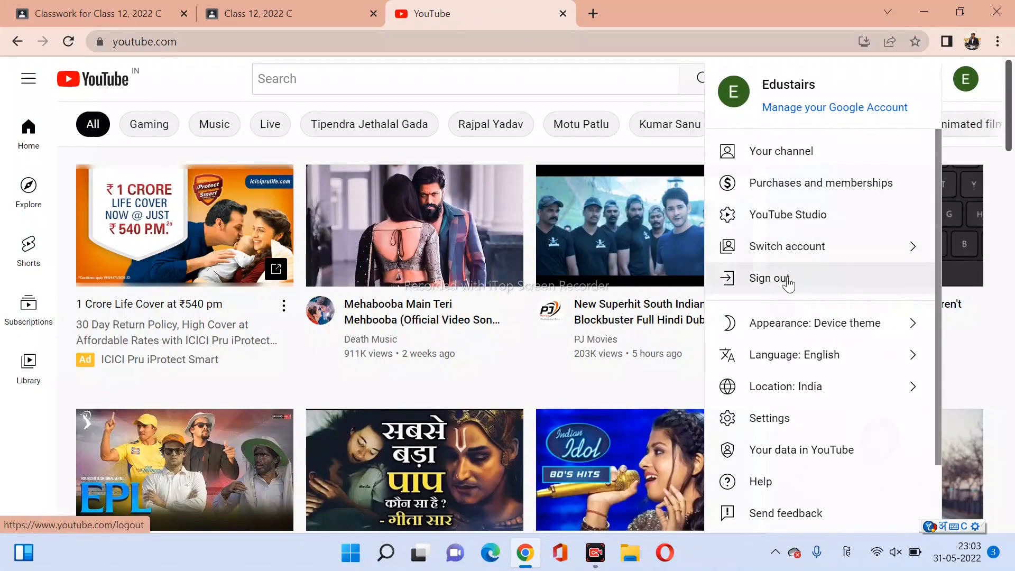
pyautogui.click(782, 246)
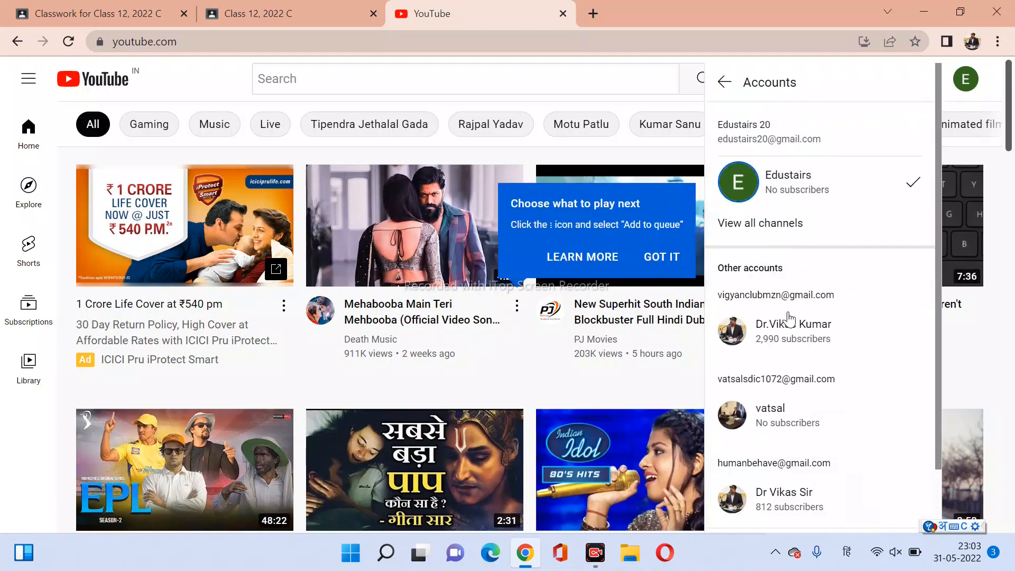
pyautogui.click(790, 334)
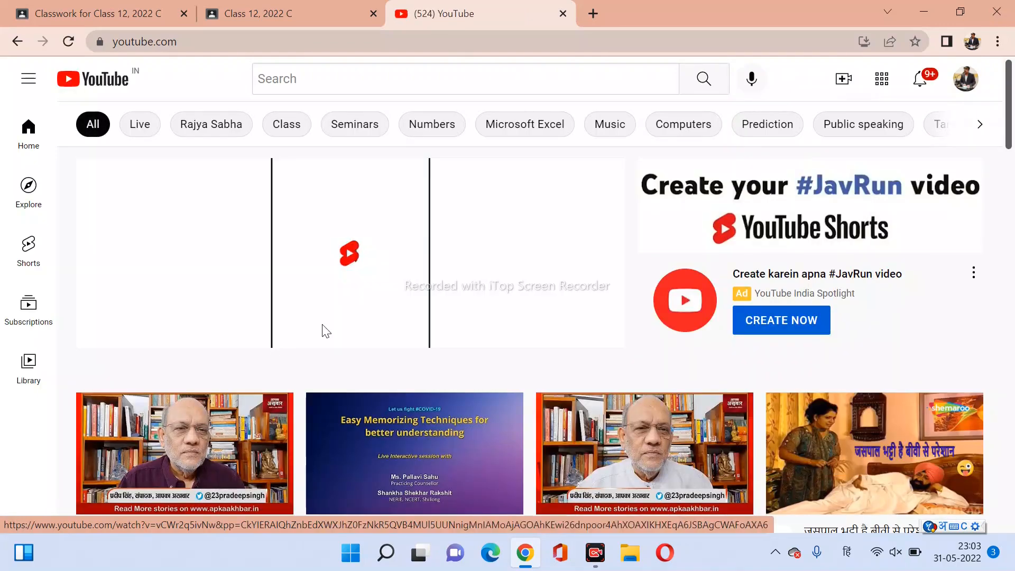
pyautogui.click(965, 79)
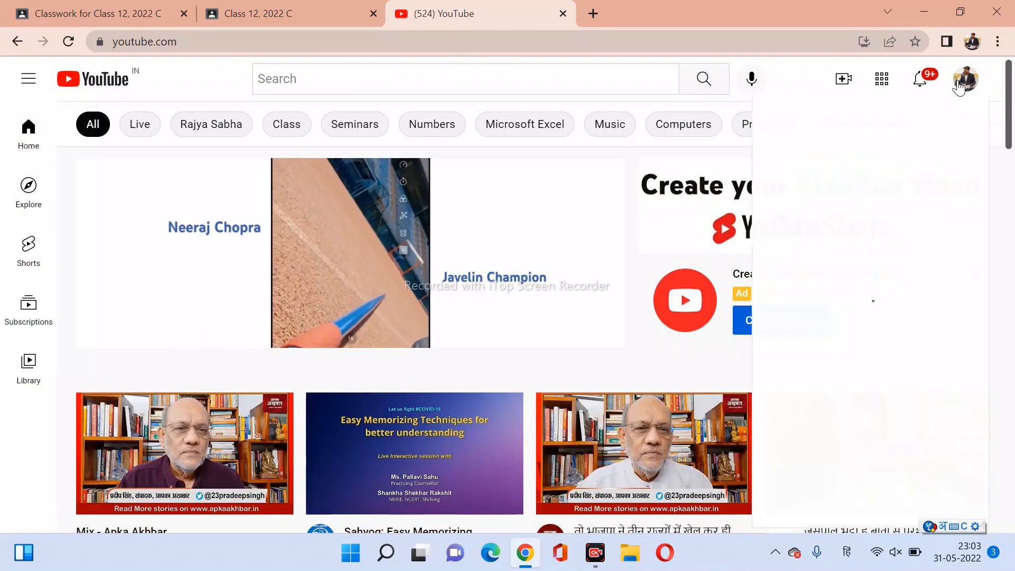
# Open the Electric Charge L-1 video from the channel's Xii physics chapter 1 playlist and pause the ad.
pyautogui.click(832, 154)
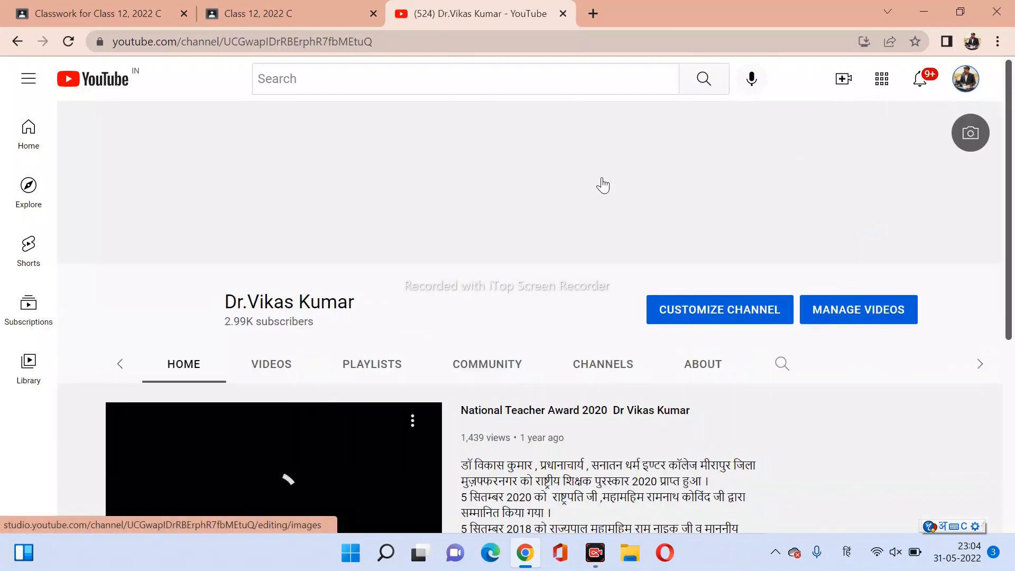
pyautogui.scroll(-1, 271, 362)
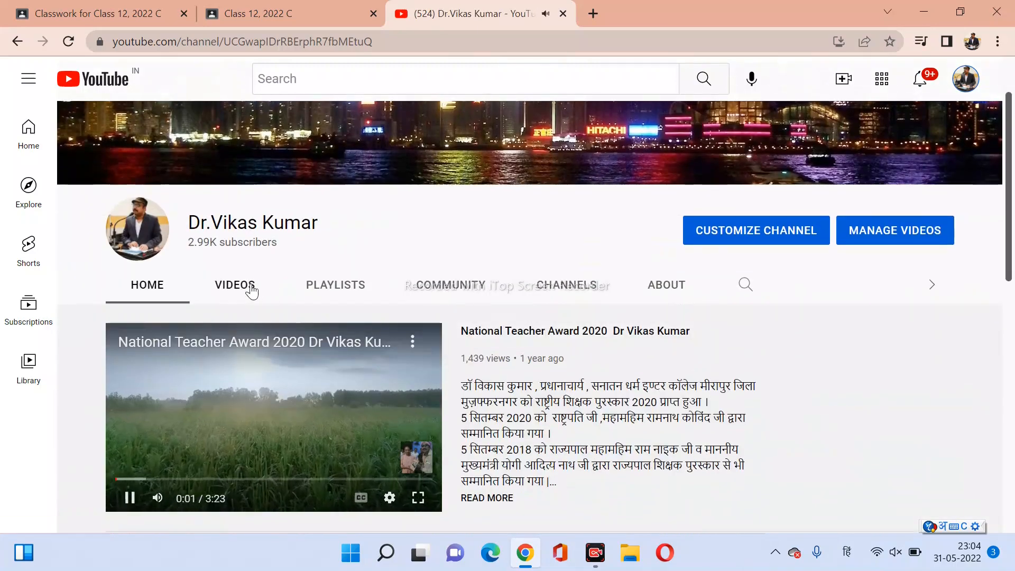
pyautogui.scroll(-1, 252, 291)
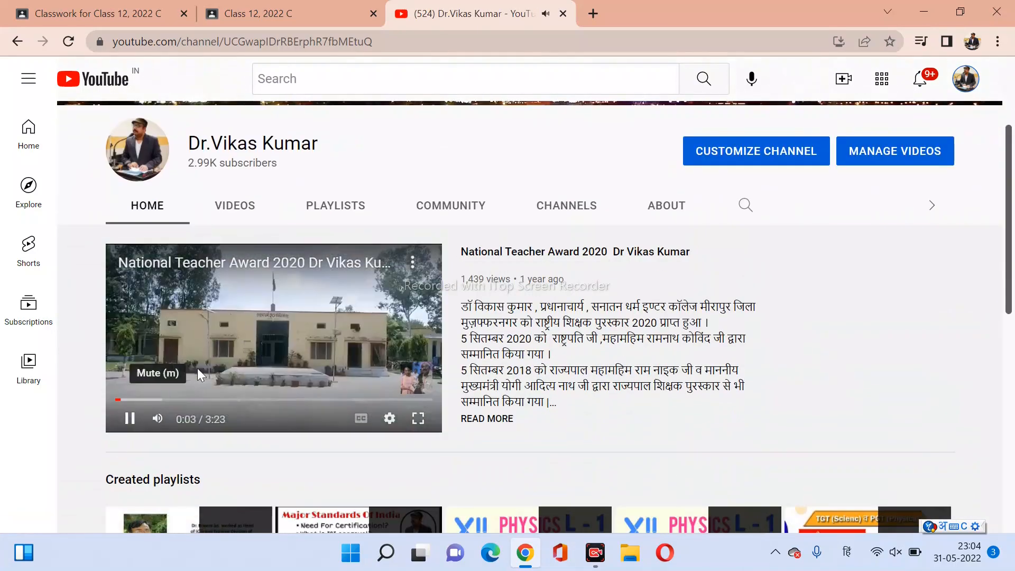
pyautogui.click(227, 208)
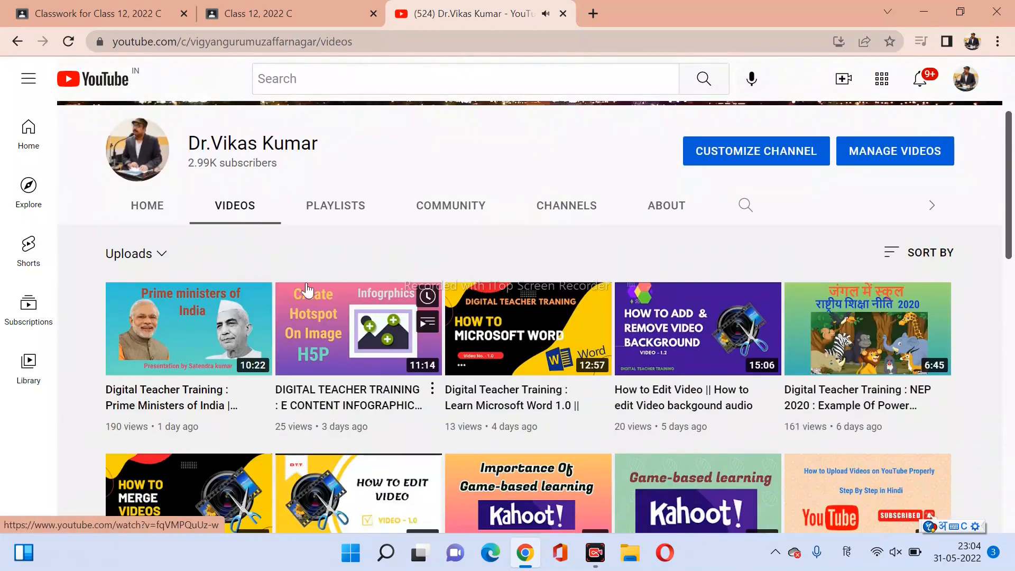
pyautogui.click(325, 207)
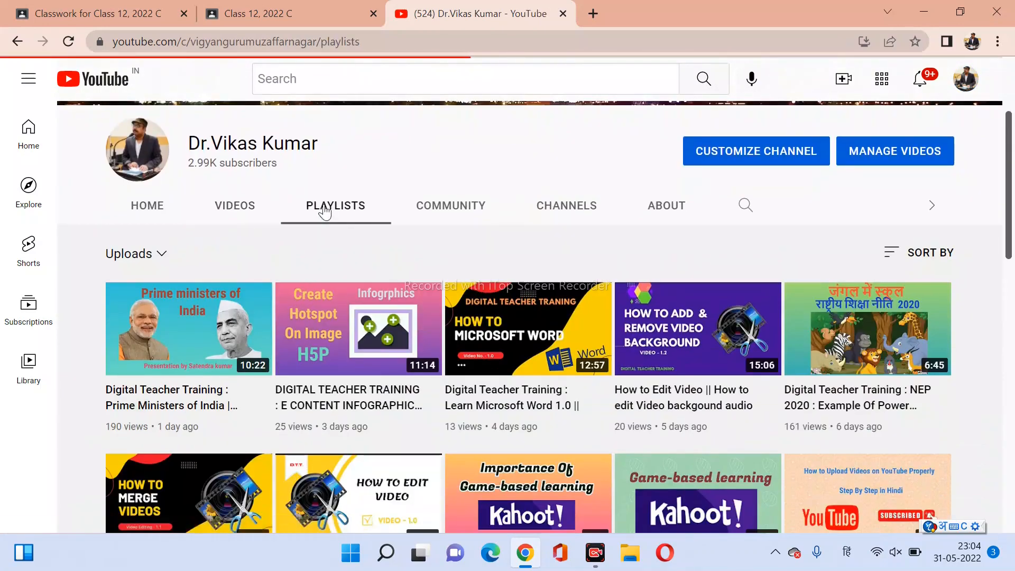
pyautogui.scroll(-3, 324, 211)
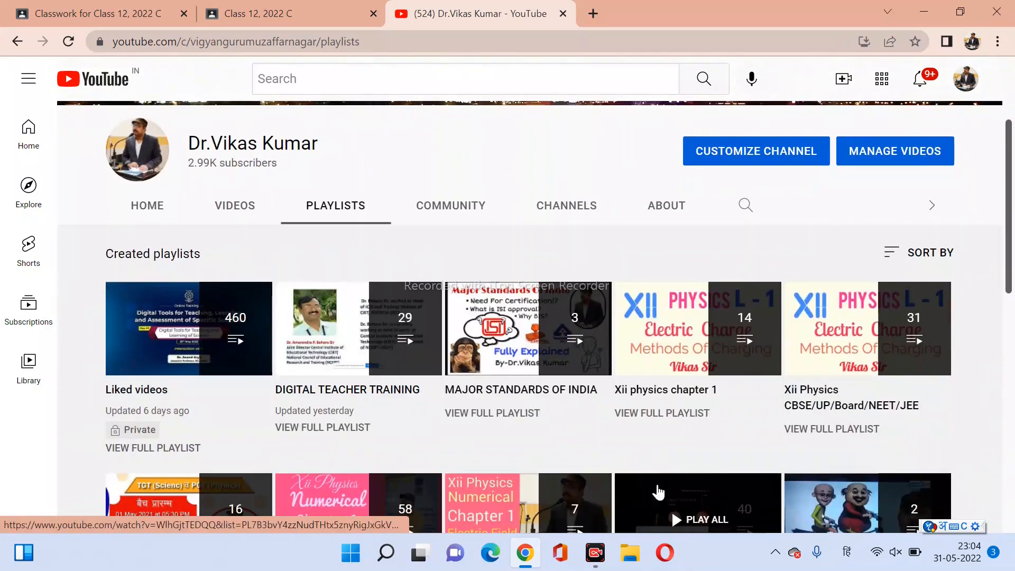
pyautogui.click(667, 414)
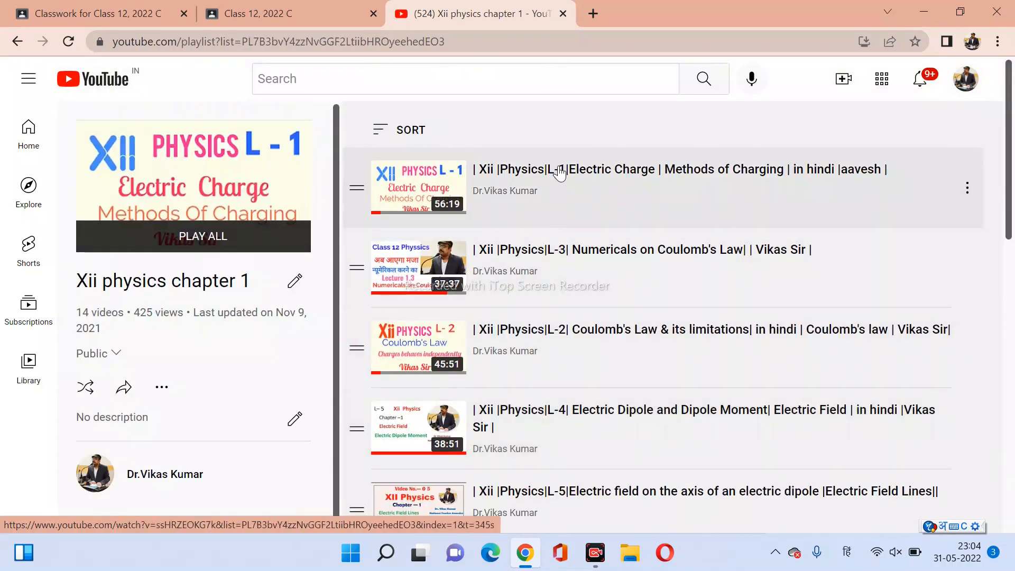
pyautogui.click(559, 170)
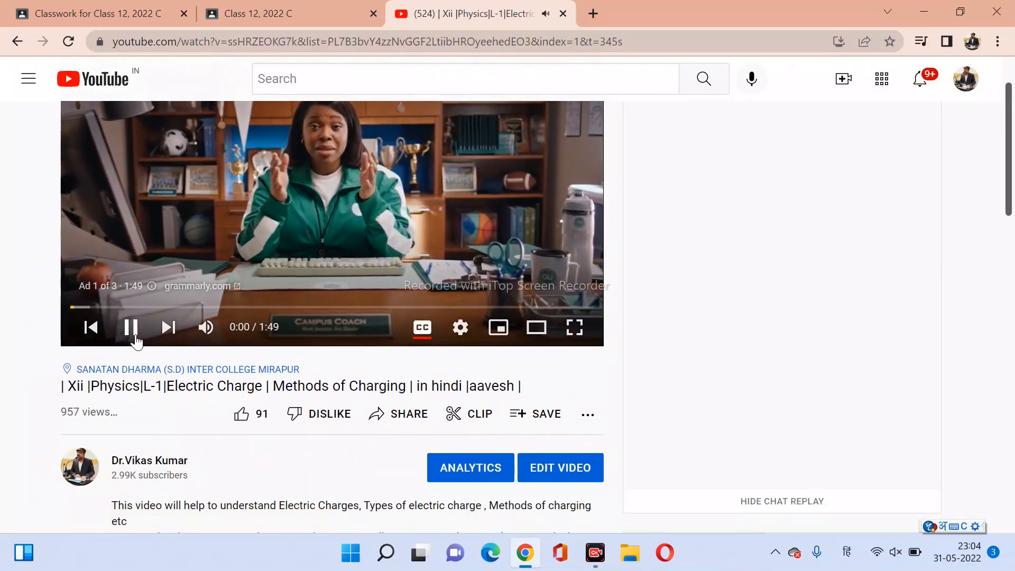
pyautogui.click(132, 329)
# Copy the L-1 video's short share link and return to the Classroom tab.
pyautogui.click(398, 418)
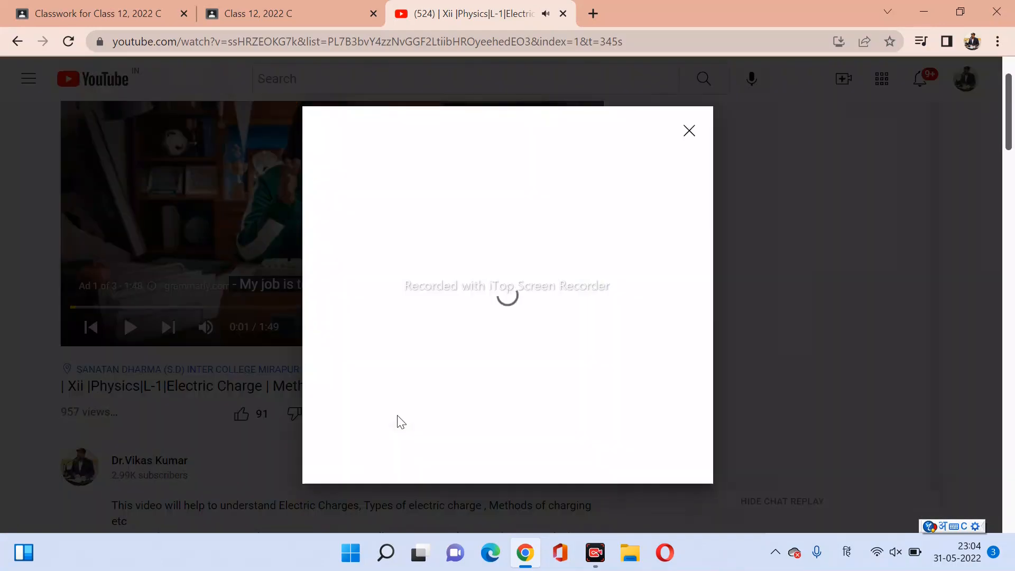
pyautogui.click(659, 401)
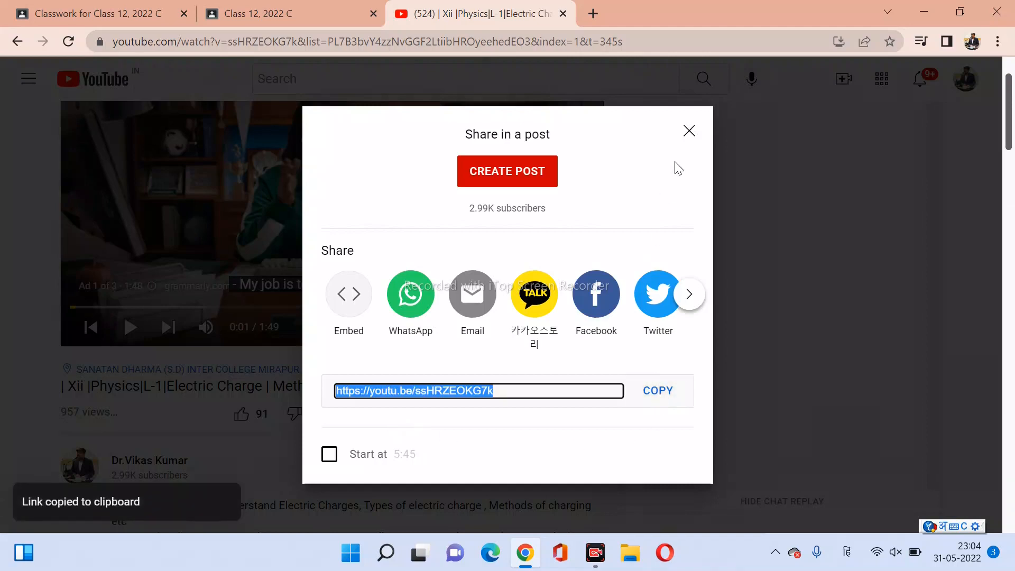
pyautogui.click(689, 132)
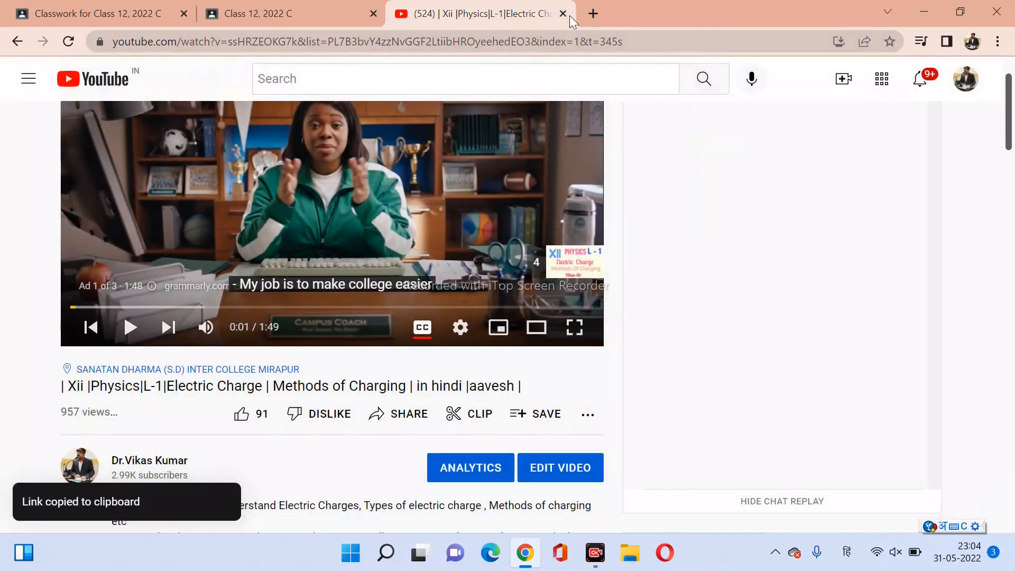
pyautogui.click(84, 13)
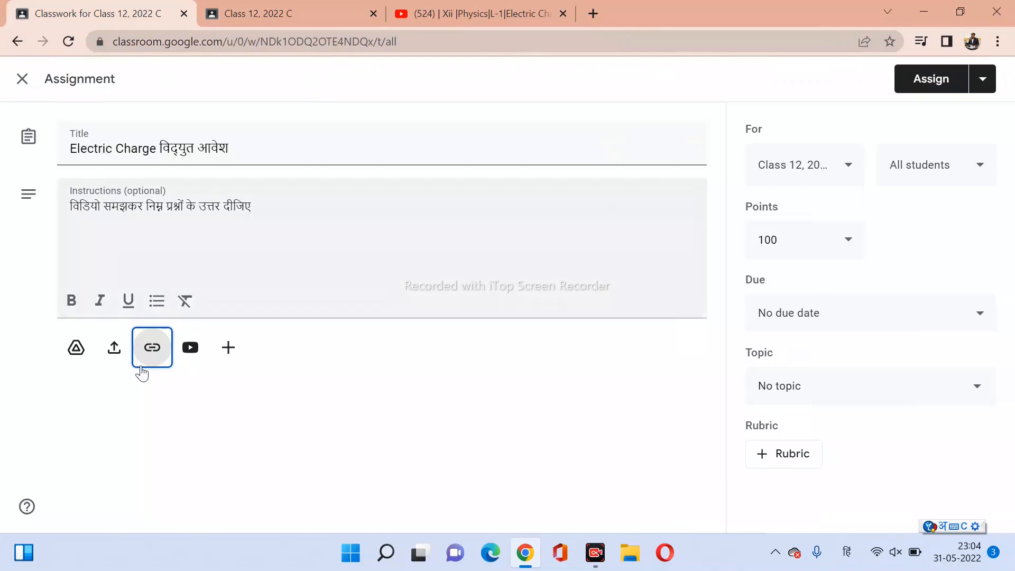
# Attach the L-1 Electric Charge video by pasting its youtu.be link into the YouTube search.
pyautogui.click(191, 349)
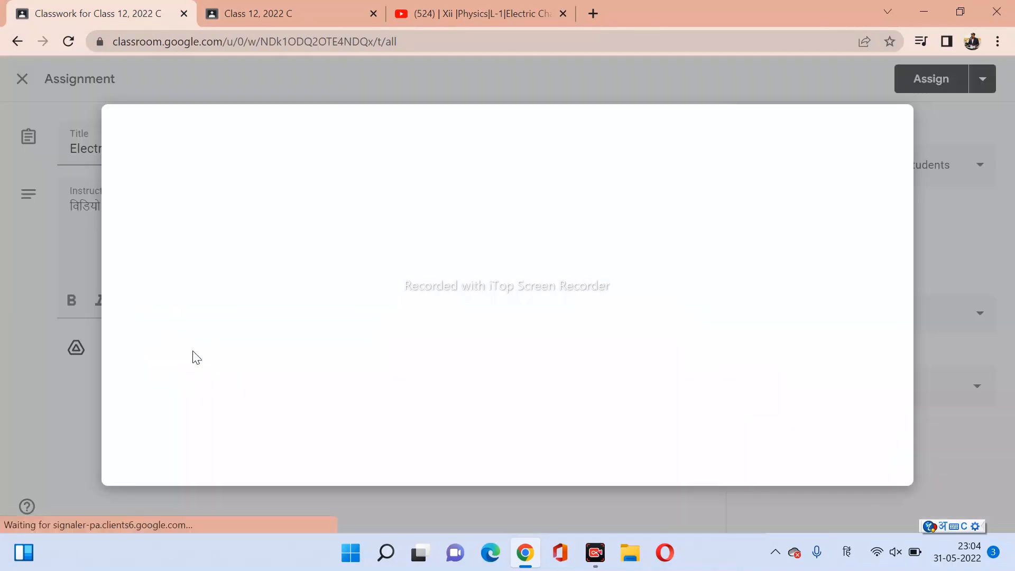
pyautogui.click(328, 398)
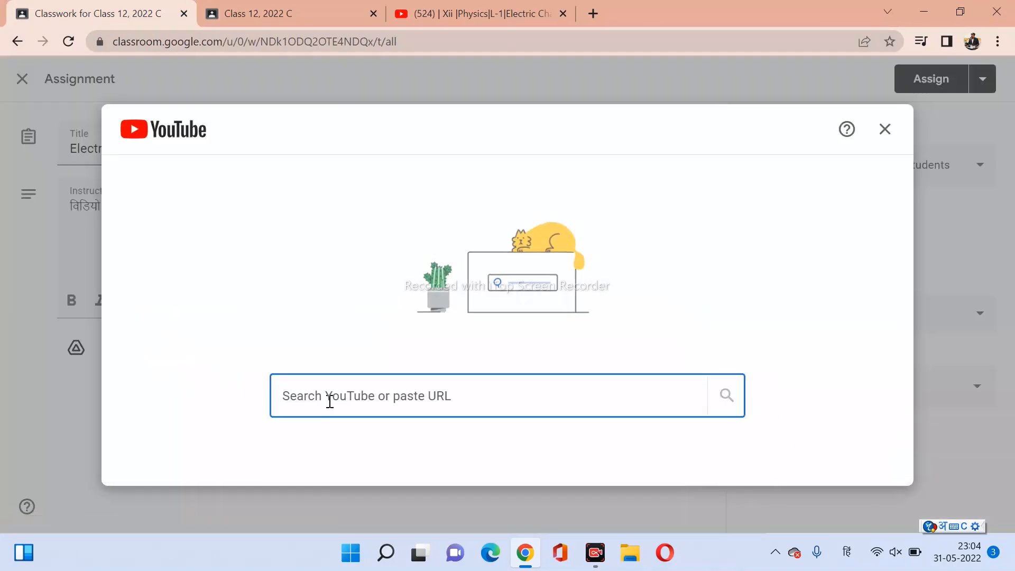
pyautogui.hotkey('ctrl', 'v')
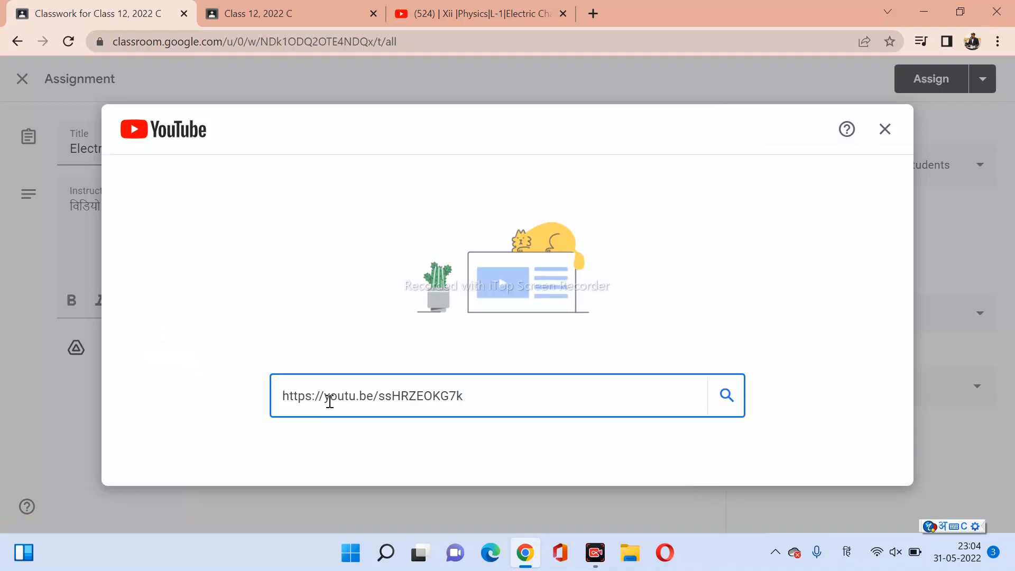
pyautogui.click(725, 408)
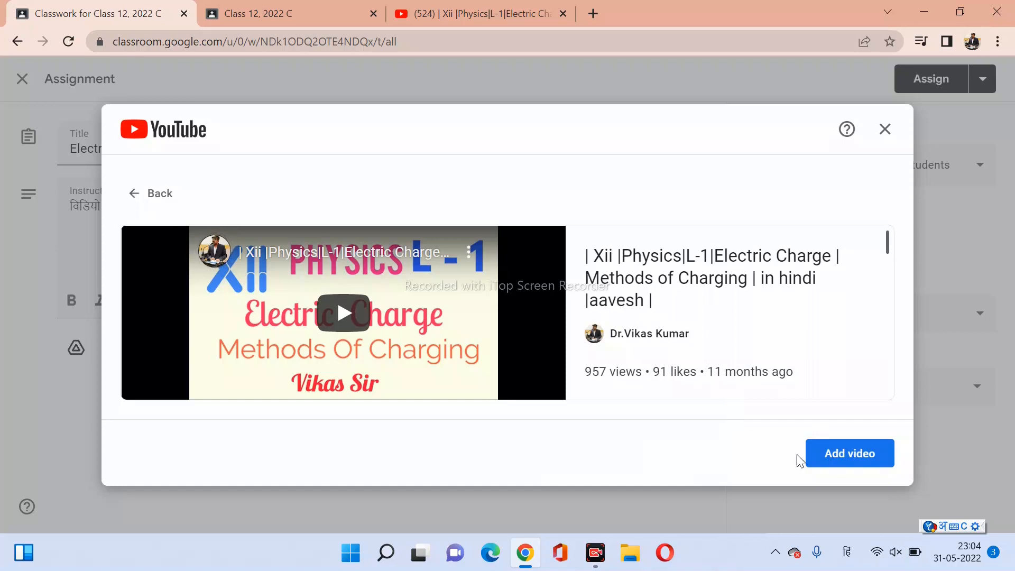
pyautogui.click(828, 461)
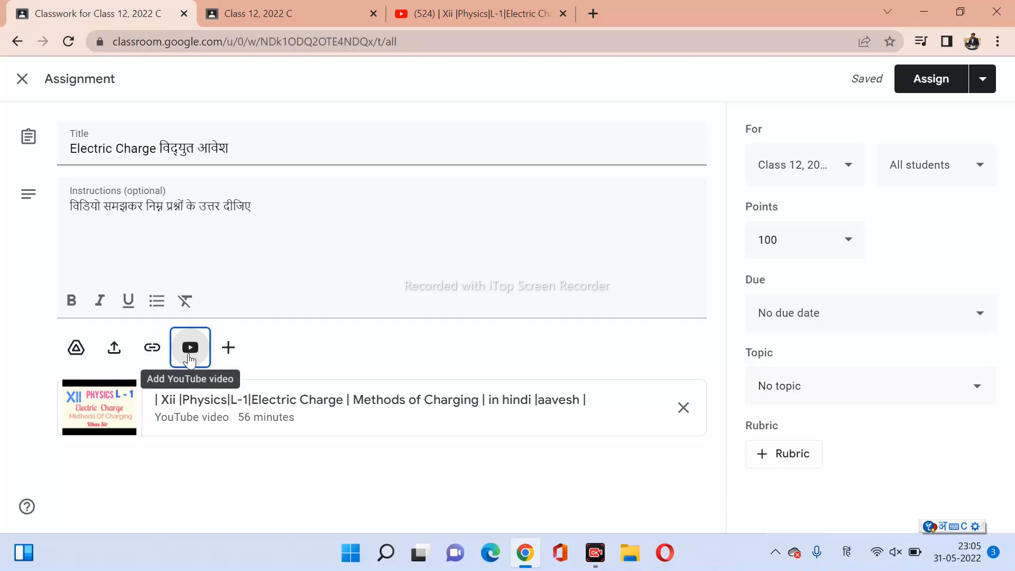
pyautogui.click(228, 350)
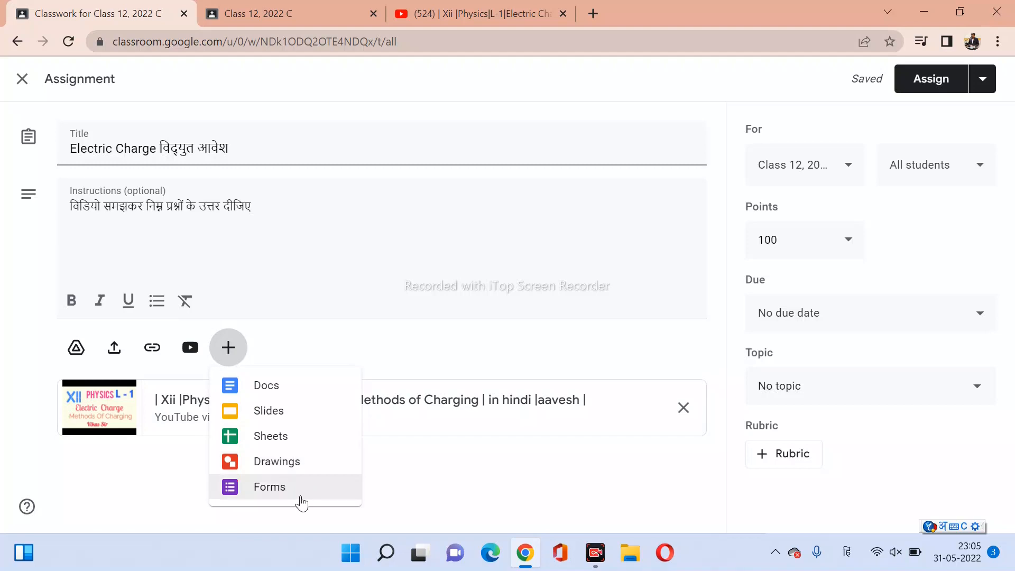
pyautogui.click(423, 501)
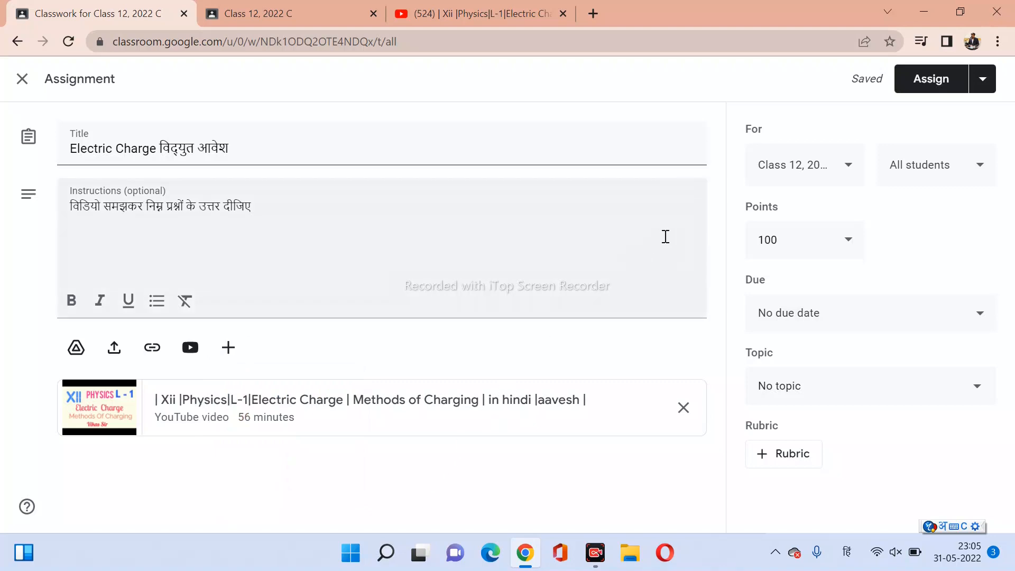
pyautogui.click(848, 165)
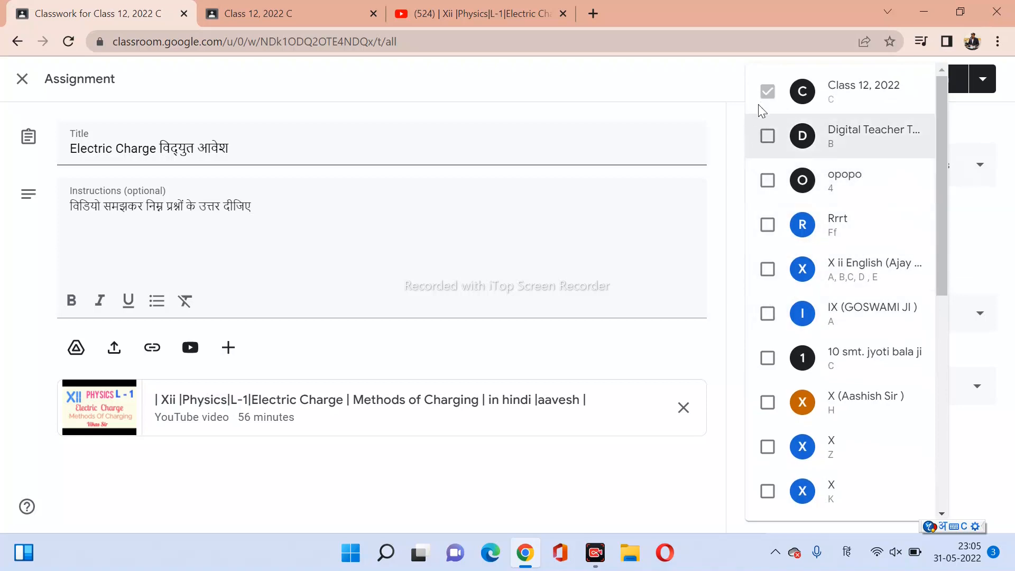
pyautogui.click(971, 123)
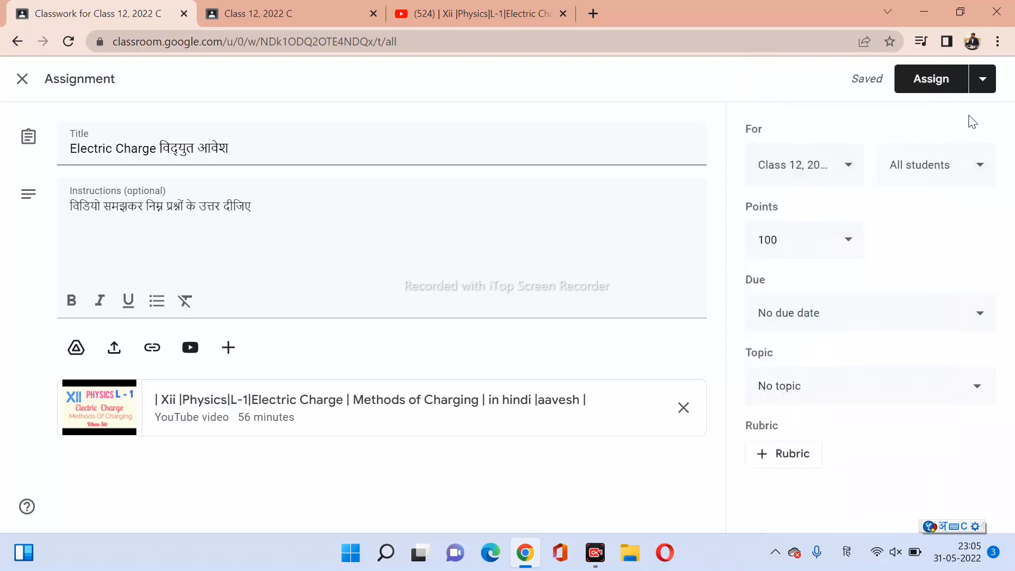
pyautogui.click(945, 172)
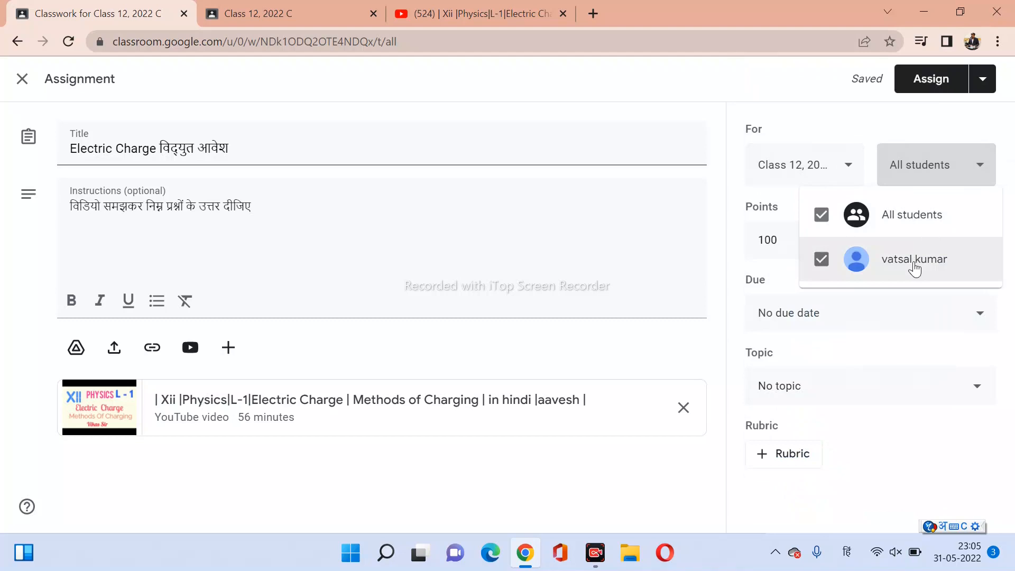
pyautogui.click(911, 127)
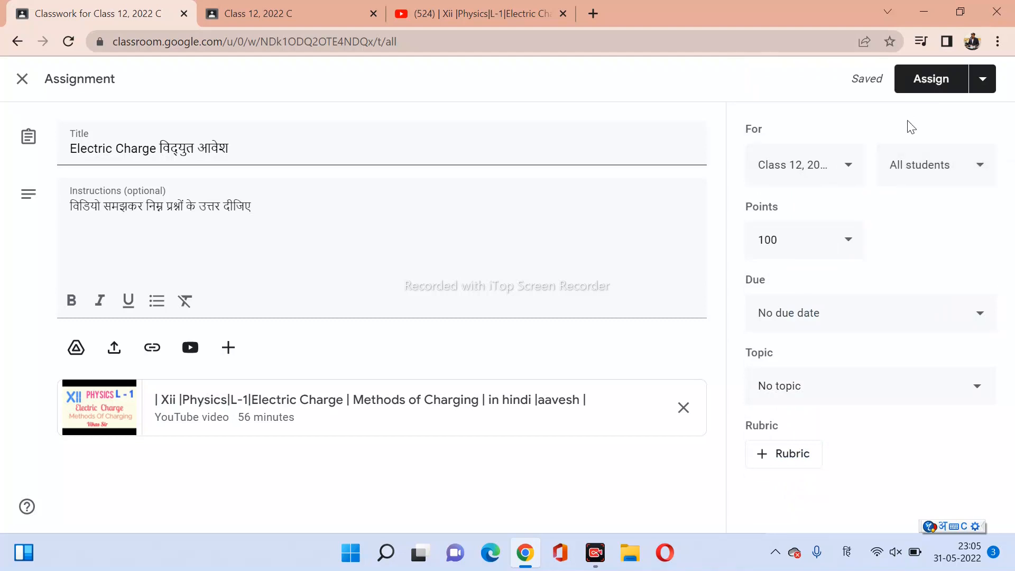
pyautogui.click(855, 245)
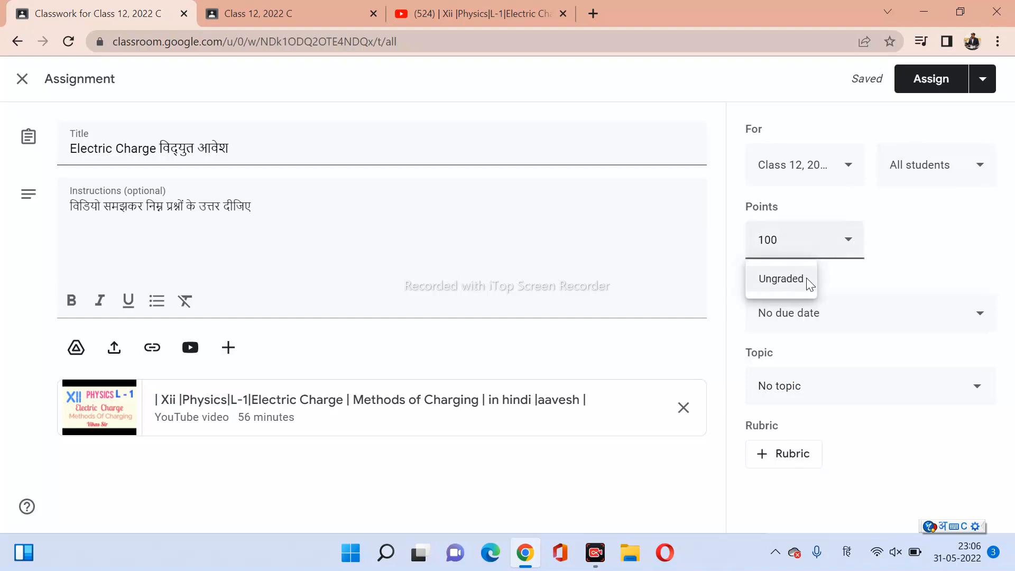
pyautogui.click(925, 240)
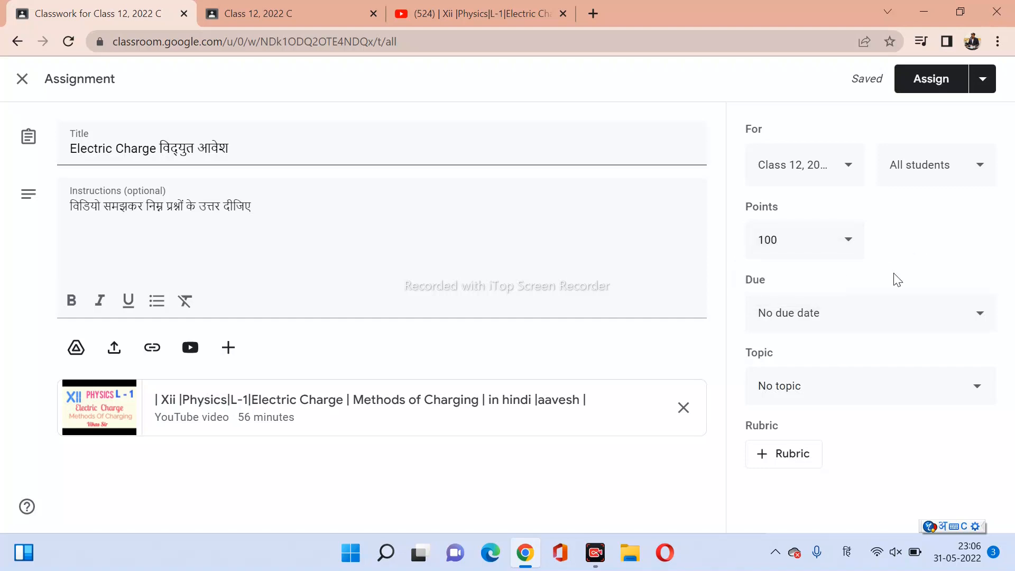
pyautogui.click(969, 323)
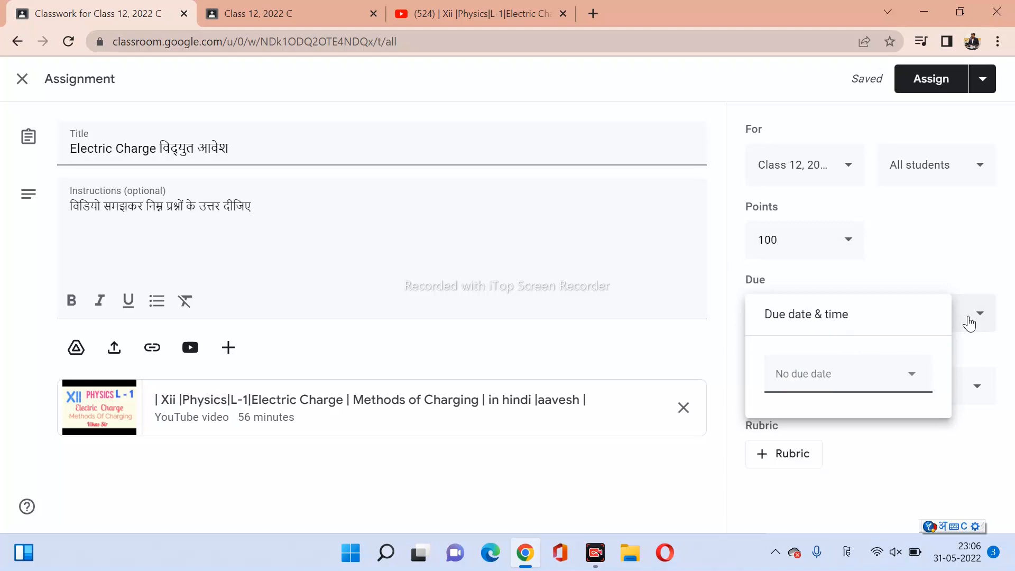
# Add 'what is charge ?' in English on a new line below the Hindi instruction.
pyautogui.click(259, 210)
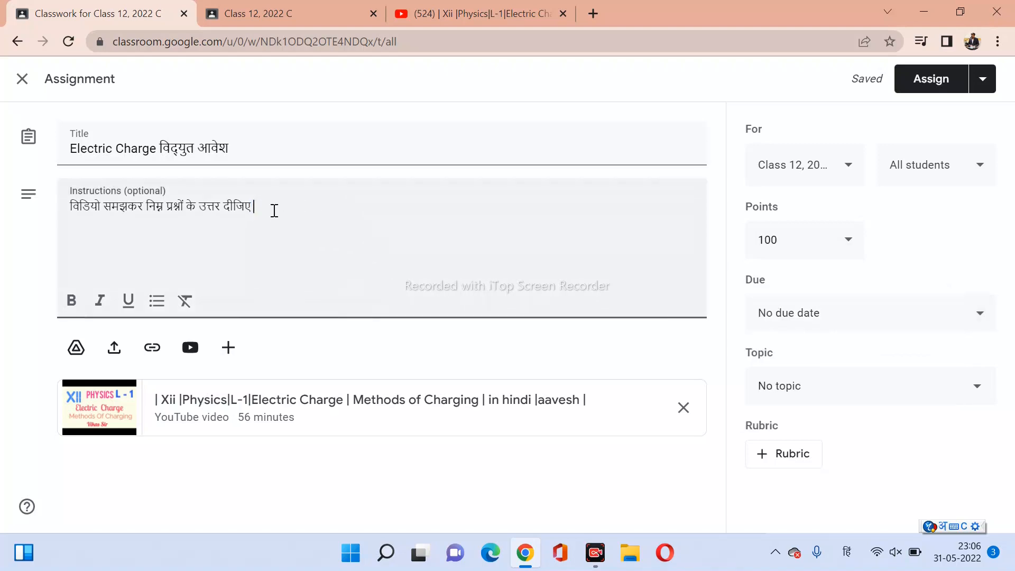
pyautogui.press('Return')
pyautogui.click(845, 553)
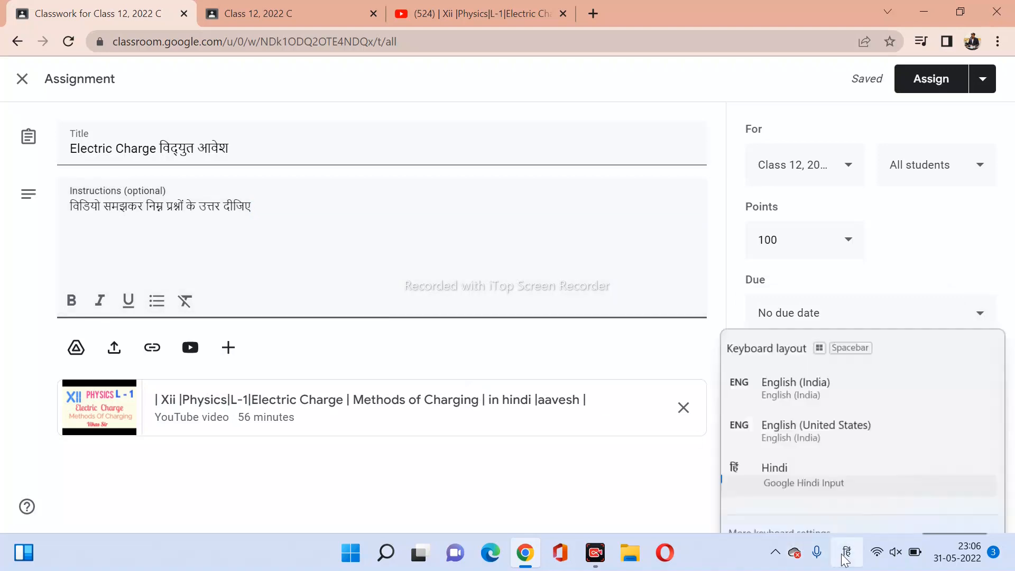
pyautogui.click(795, 334)
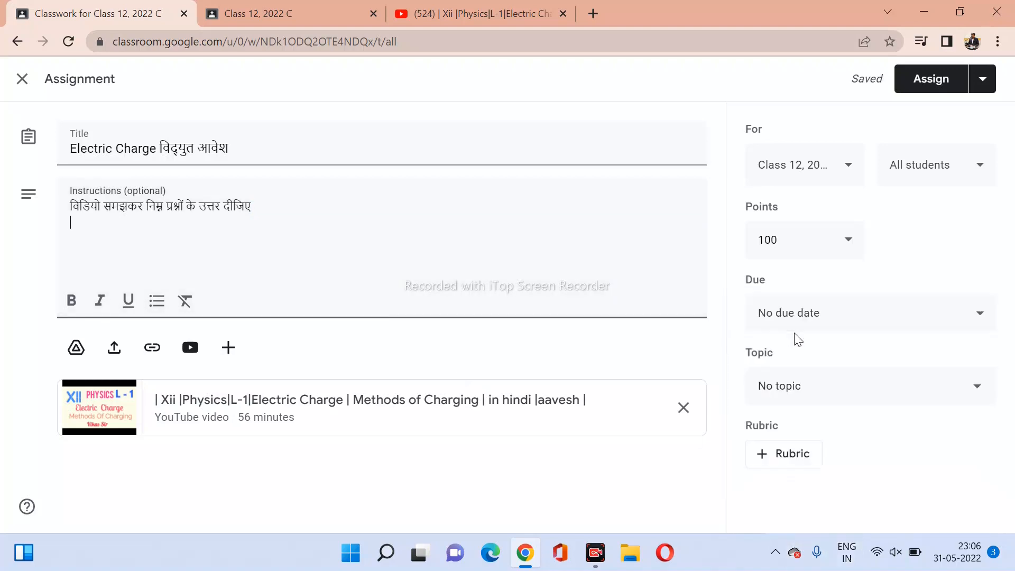
pyautogui.write('what is charge')
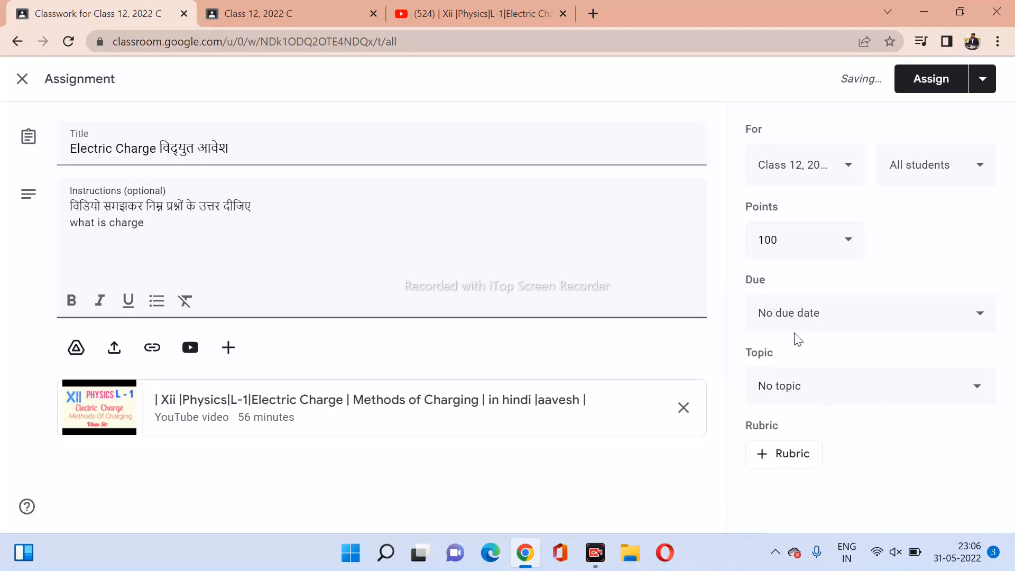
pyautogui.write(' ?')
# Set the assignment's due date to Fri, Jun 3, 2022 at 11:59 PM.
pyautogui.click(821, 317)
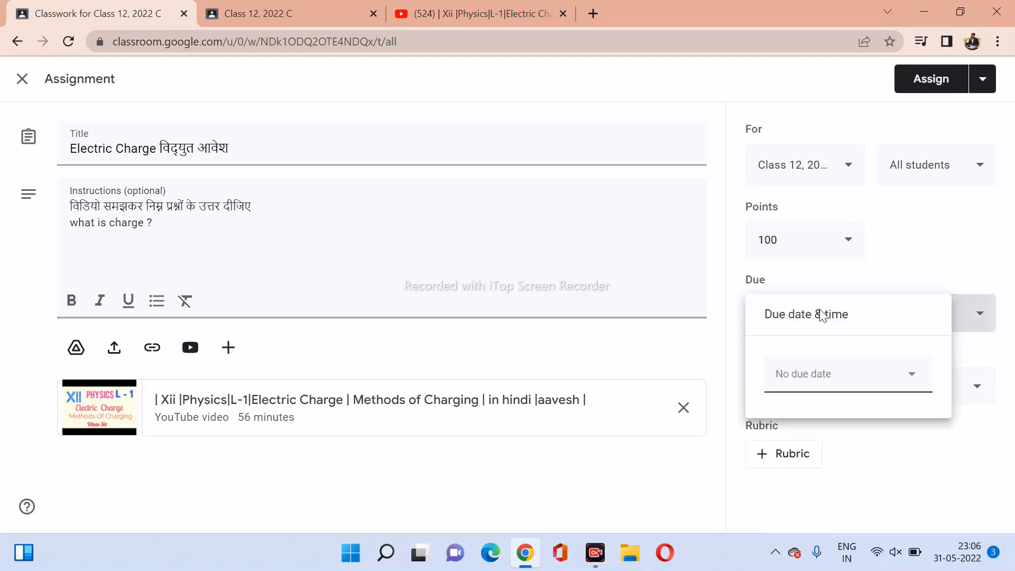
pyautogui.click(909, 392)
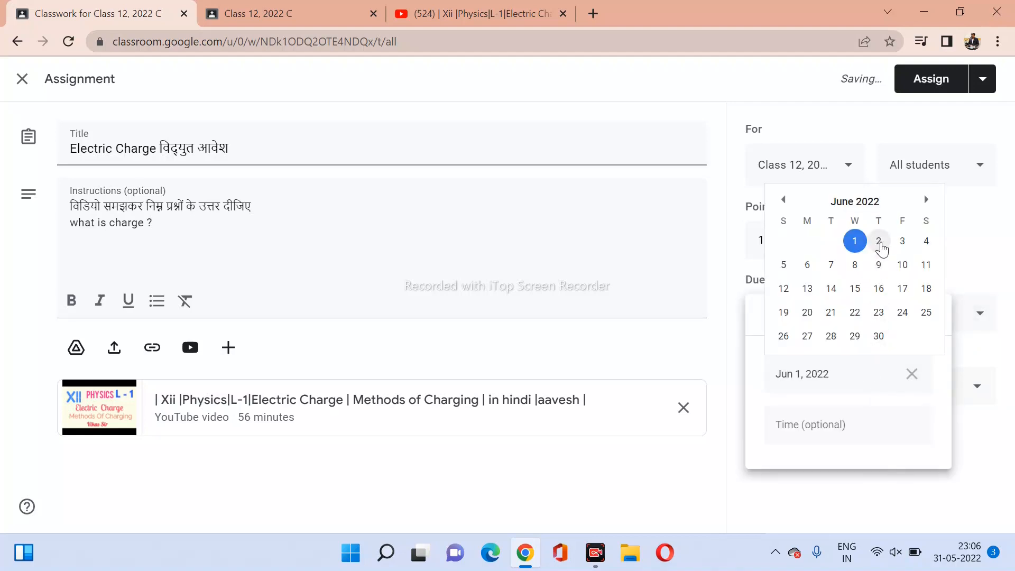
pyautogui.click(903, 242)
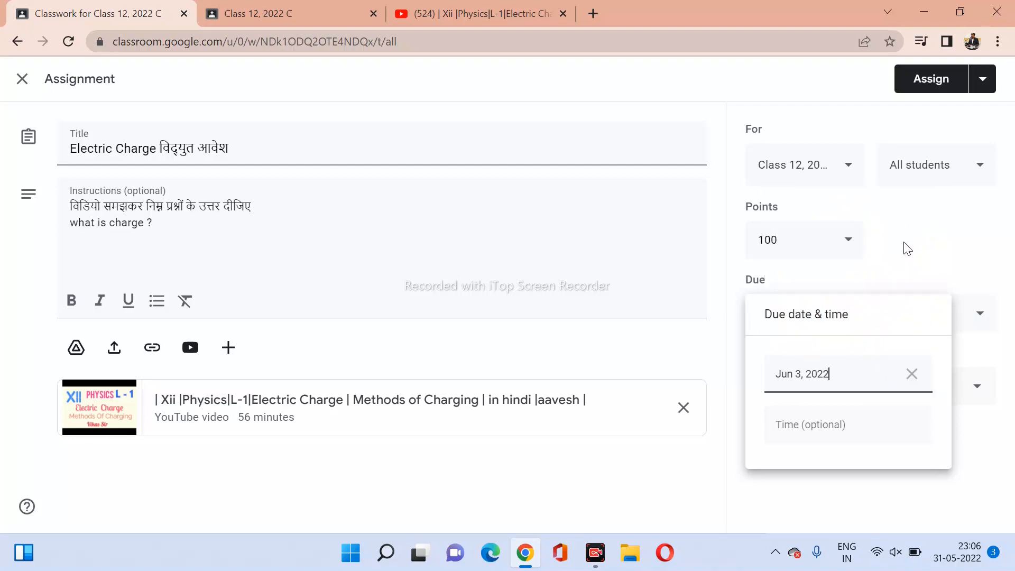
pyautogui.click(829, 443)
pyautogui.click(962, 443)
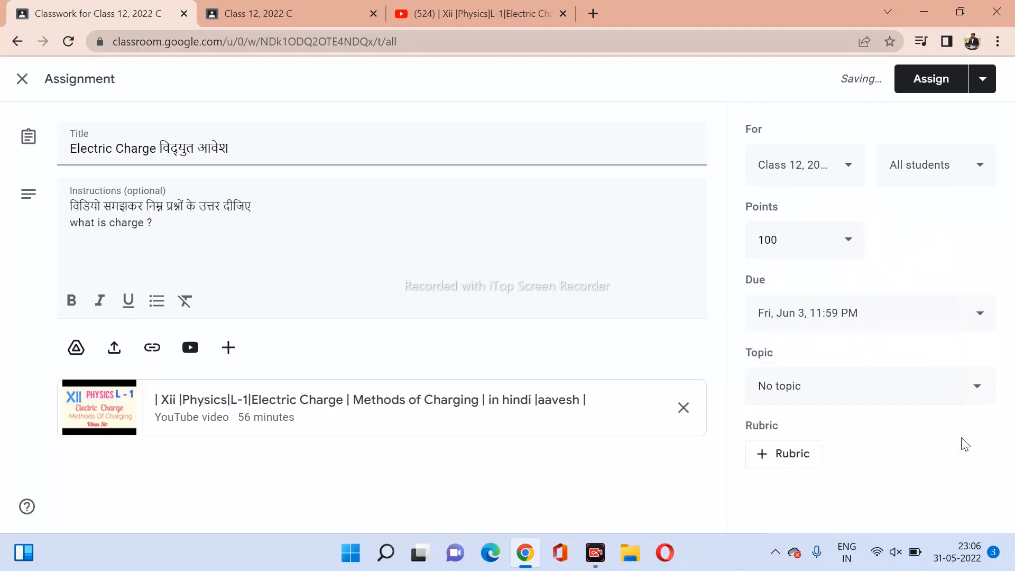
# Create the new topic 'Electric Charge' for the assignment.
pyautogui.click(965, 393)
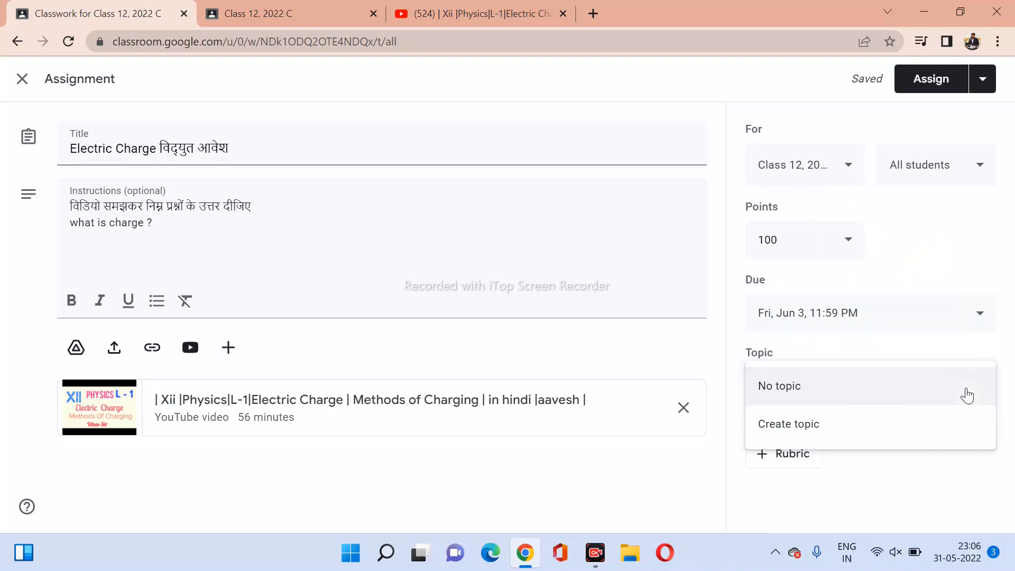
pyautogui.click(786, 439)
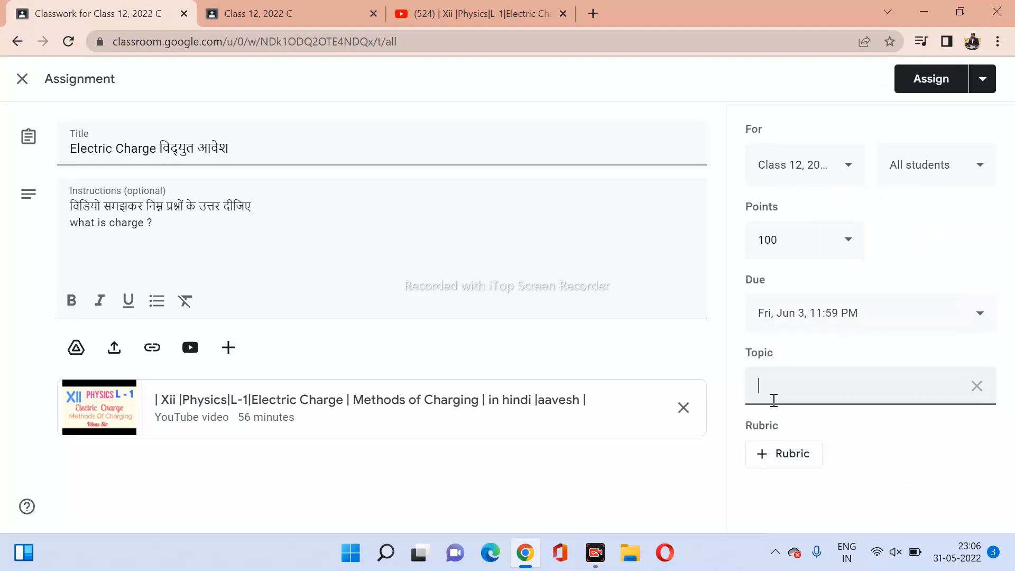
pyautogui.write('Electric Charge')
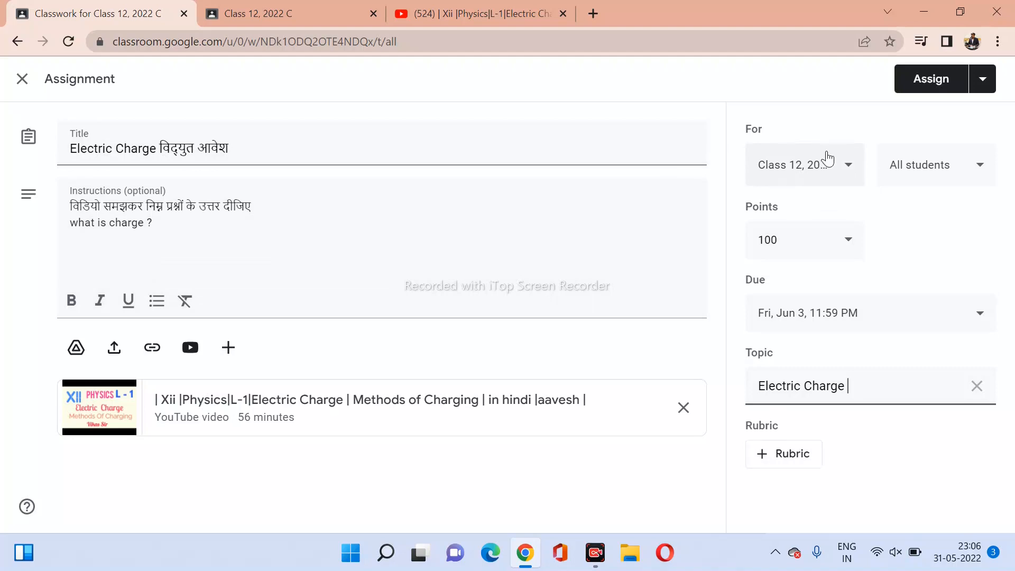
pyautogui.click(983, 88)
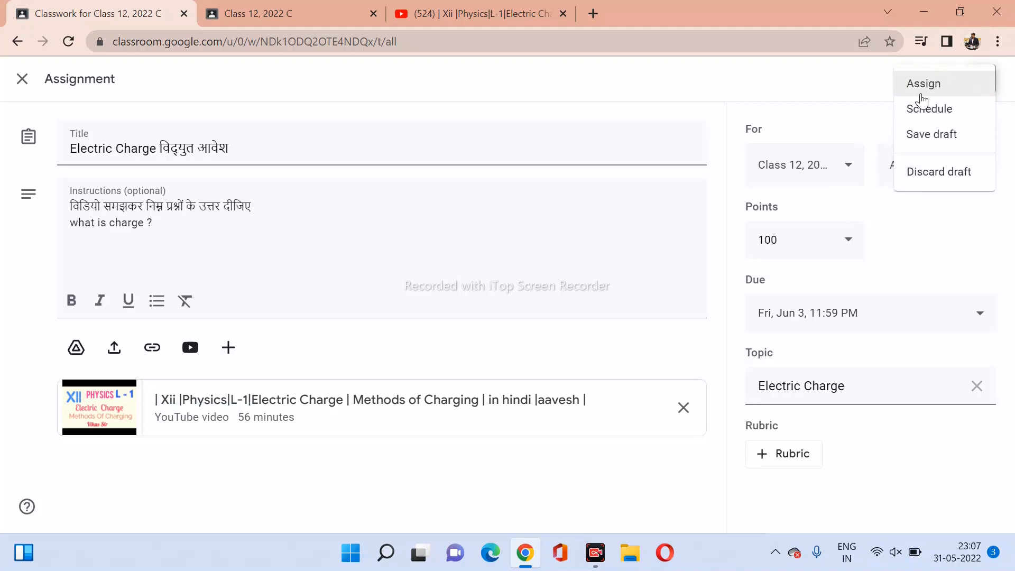
pyautogui.click(936, 117)
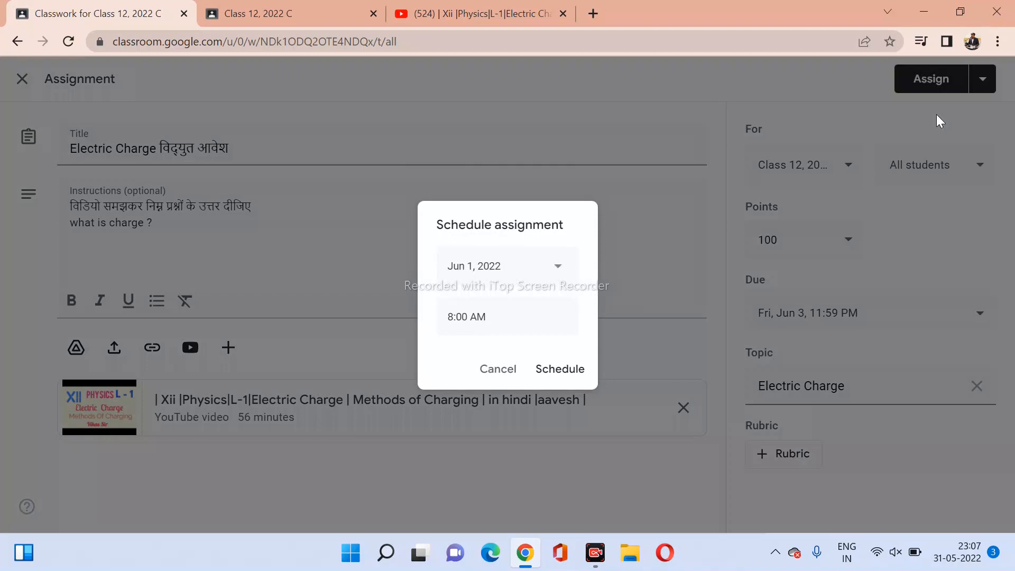
pyautogui.click(556, 271)
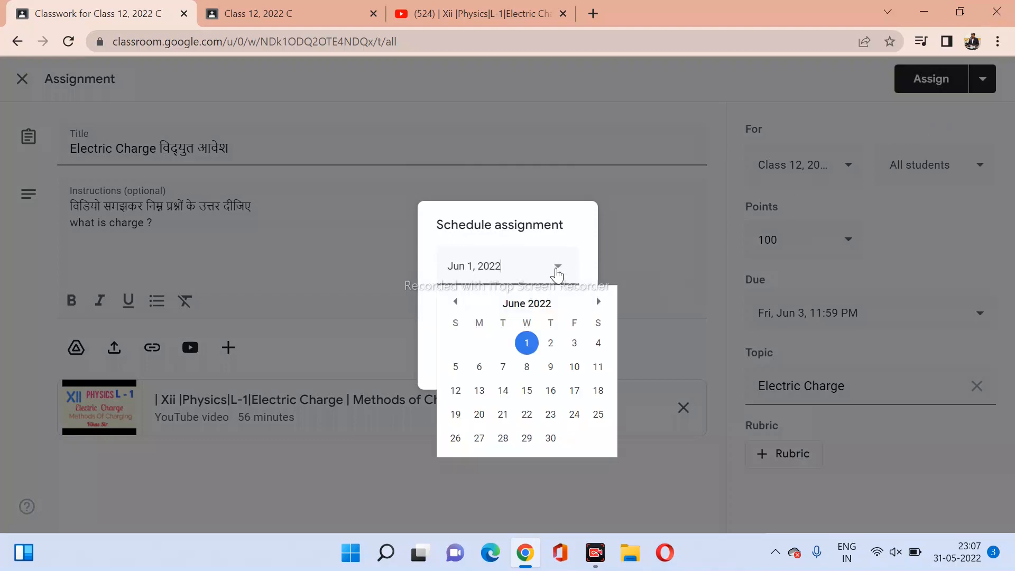
pyautogui.click(550, 344)
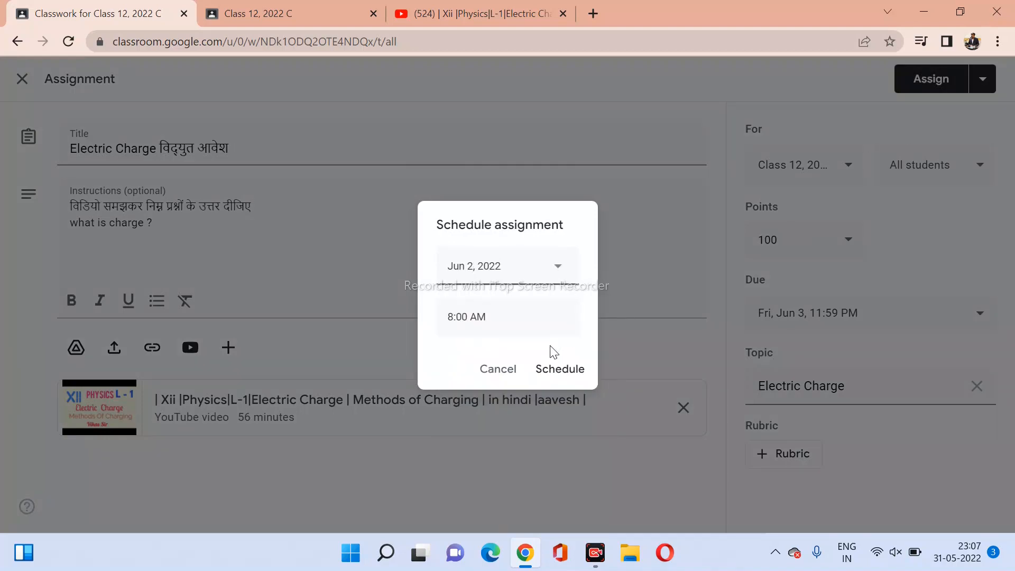
pyautogui.click(454, 317)
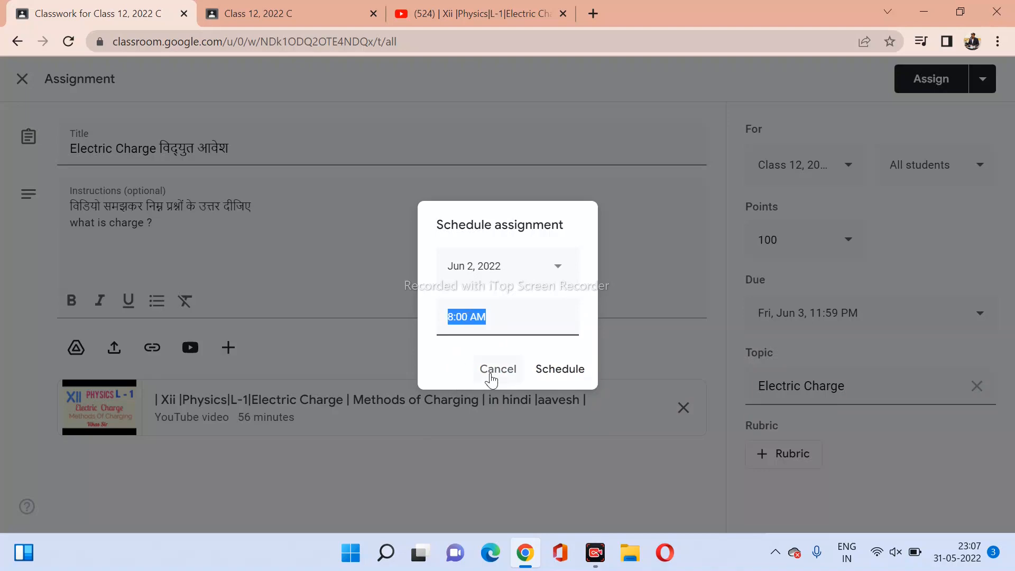
pyautogui.click(494, 370)
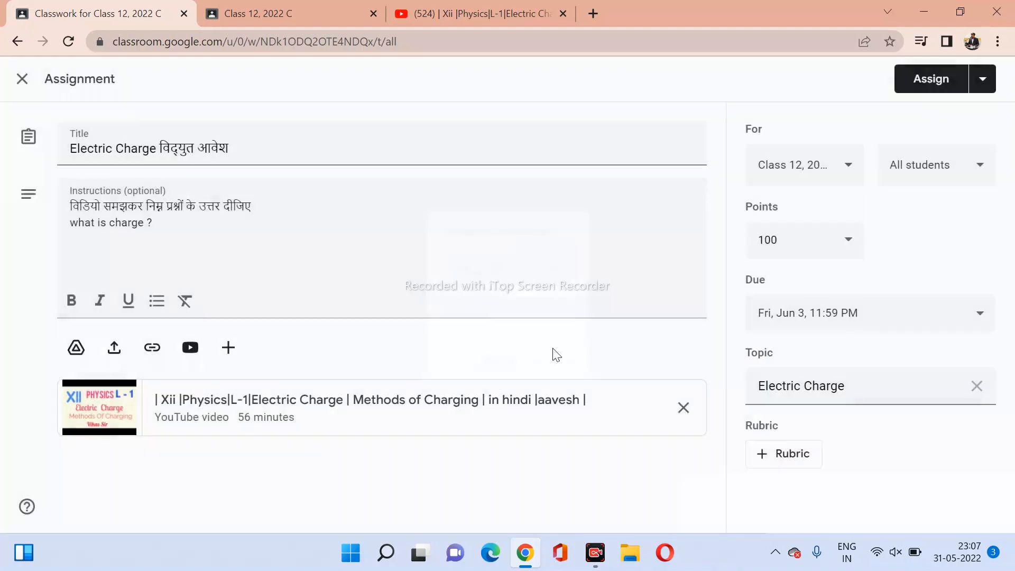
# Post the assignment to the class and close the YouTube video tab.
pyautogui.click(923, 90)
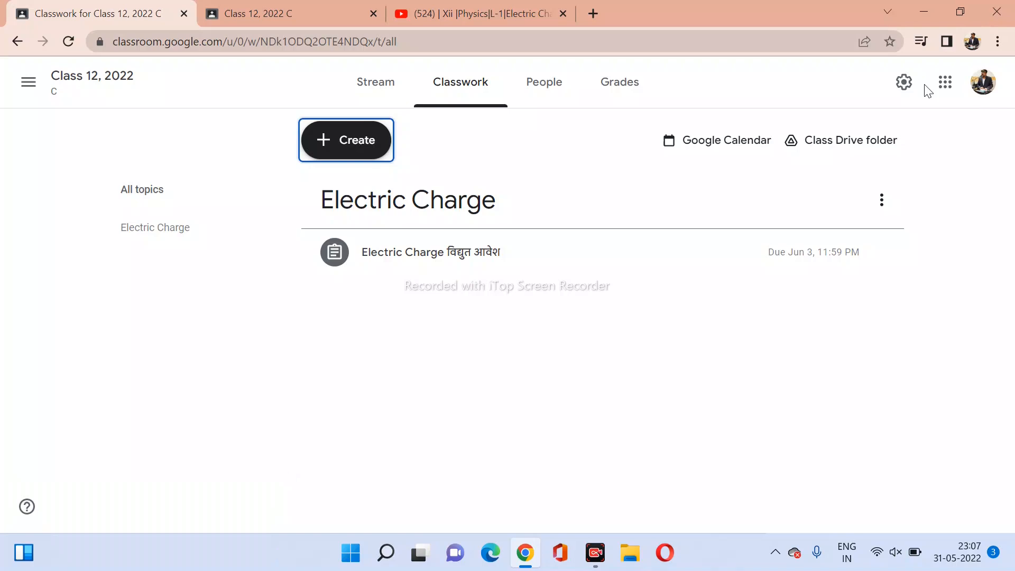
pyautogui.click(564, 14)
# In the student's account, open Classwork and expand the Electric Charge assignment card.
pyautogui.click(283, 17)
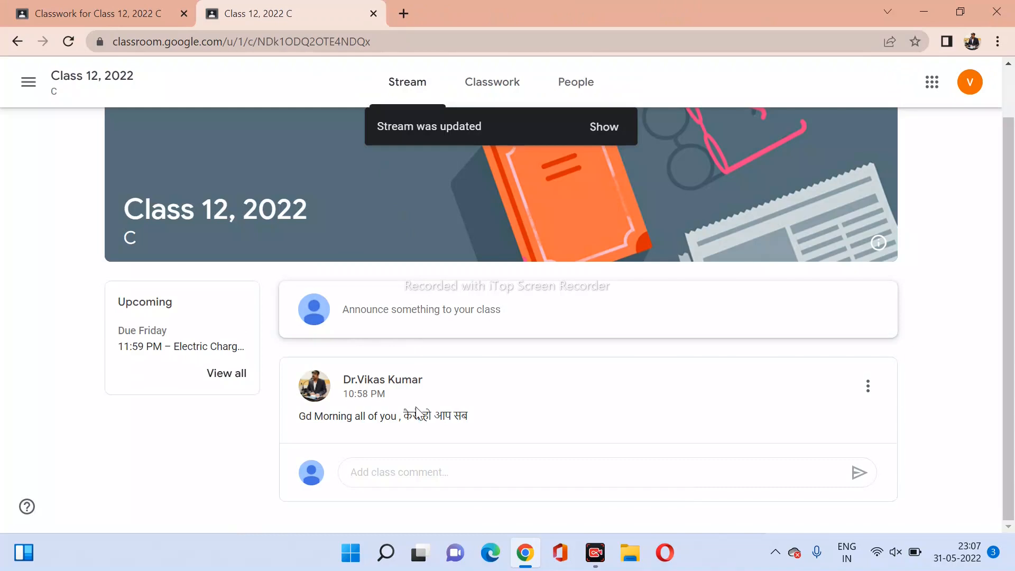
pyautogui.click(489, 85)
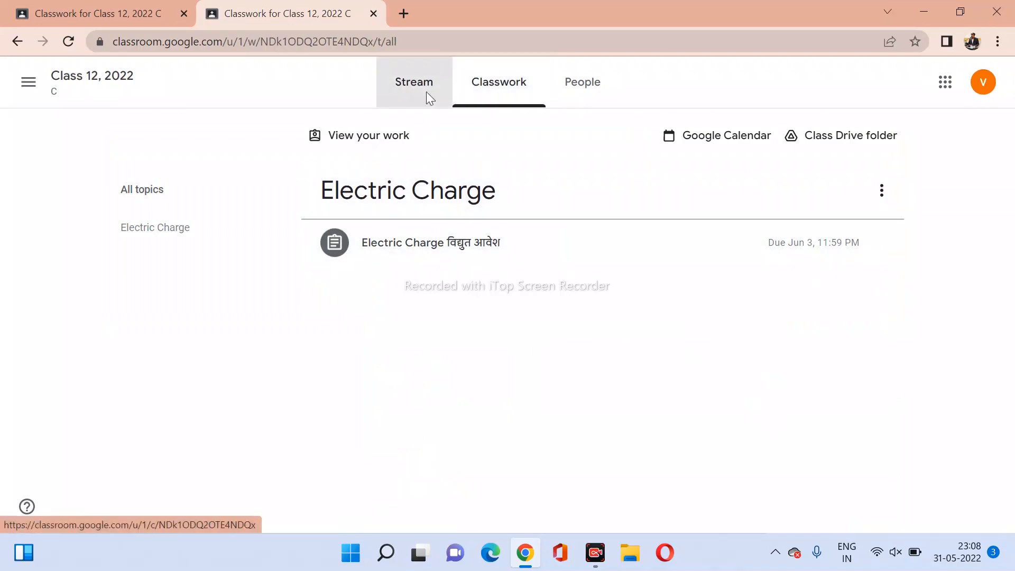
pyautogui.click(426, 92)
pyautogui.scroll(-2, 454, 373)
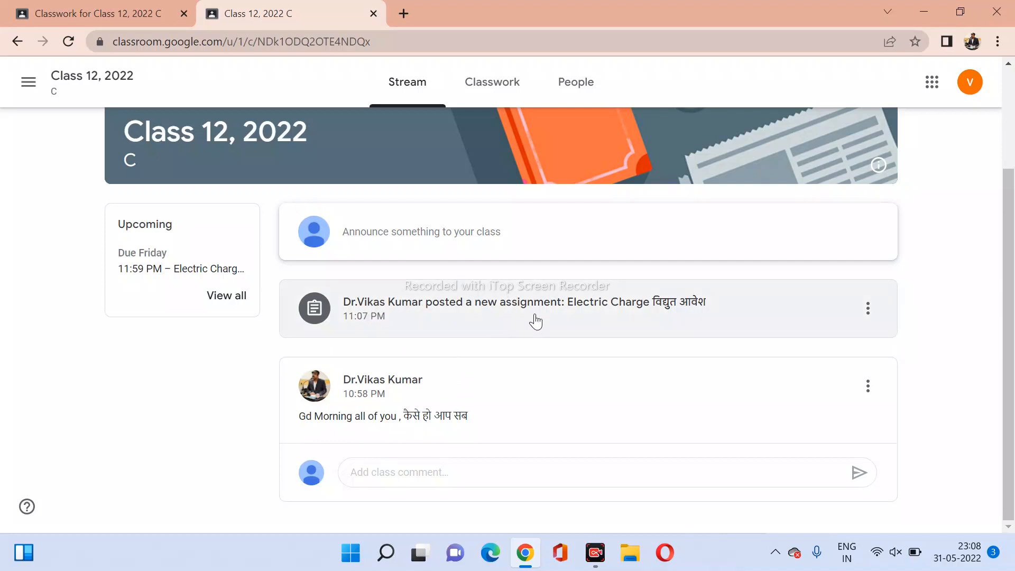
pyautogui.click(488, 93)
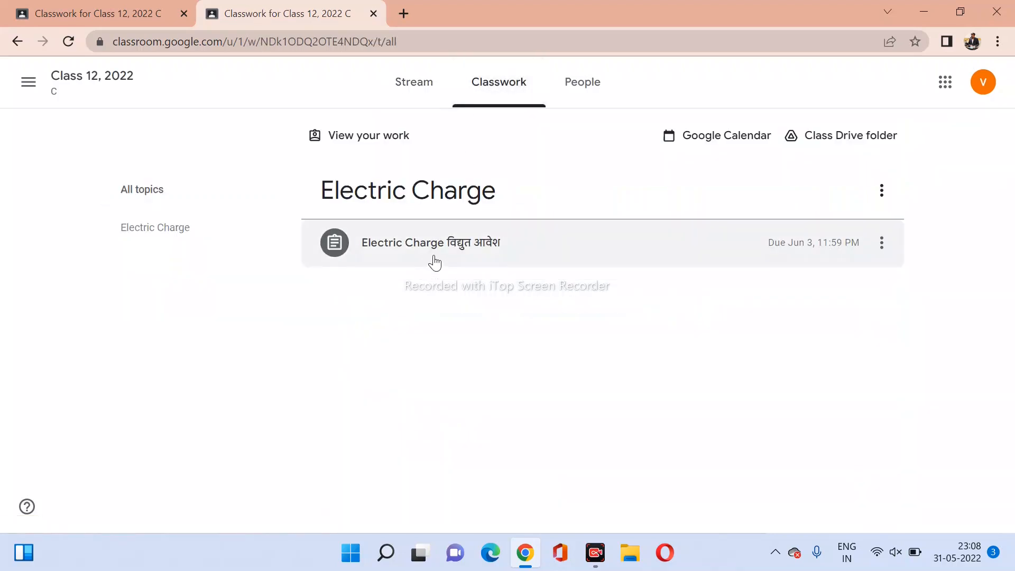
pyautogui.click(434, 261)
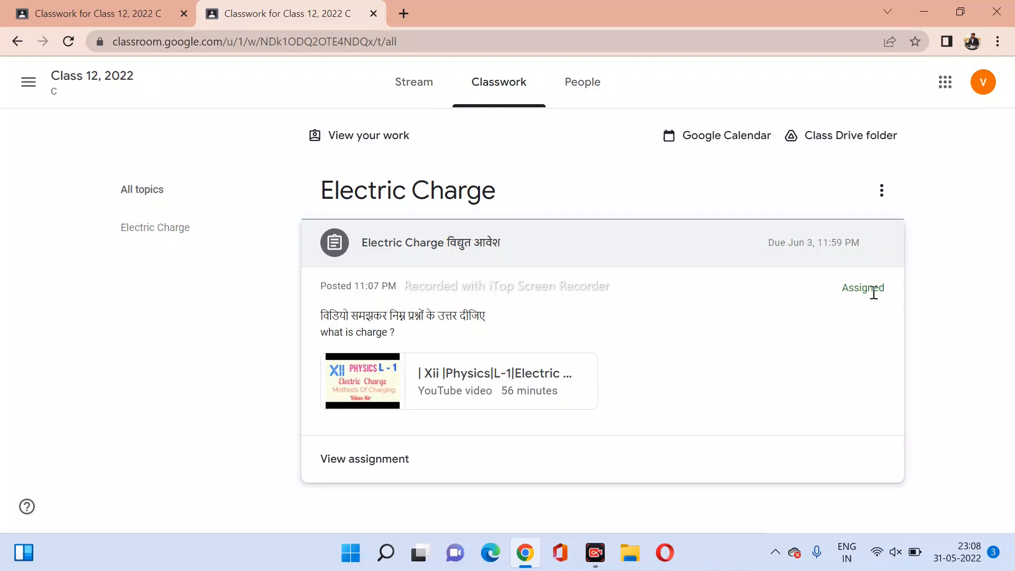
# Open the Electric Charge assignment page and start playing its attached YouTube video.
pyautogui.click(375, 462)
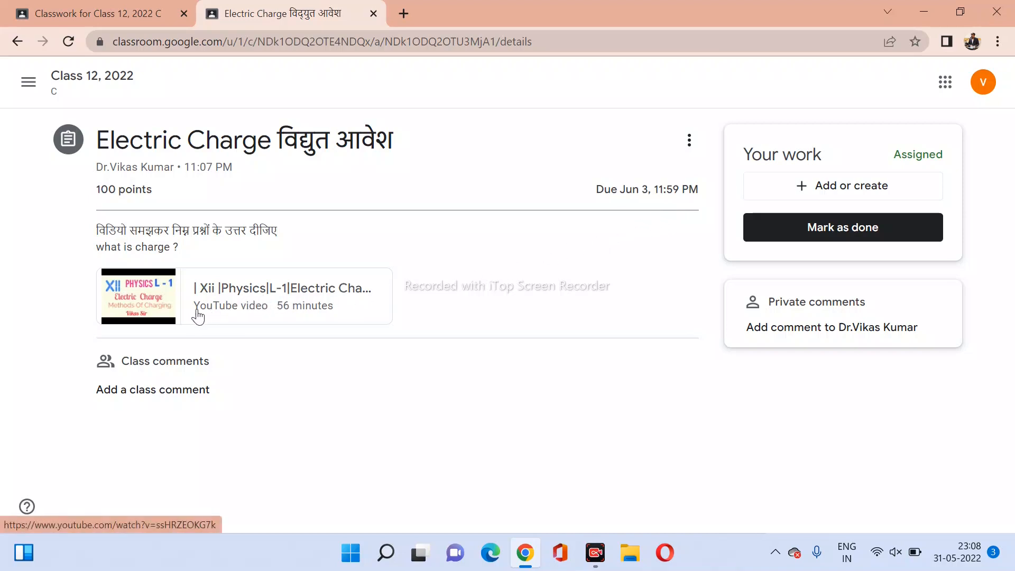
pyautogui.click(168, 318)
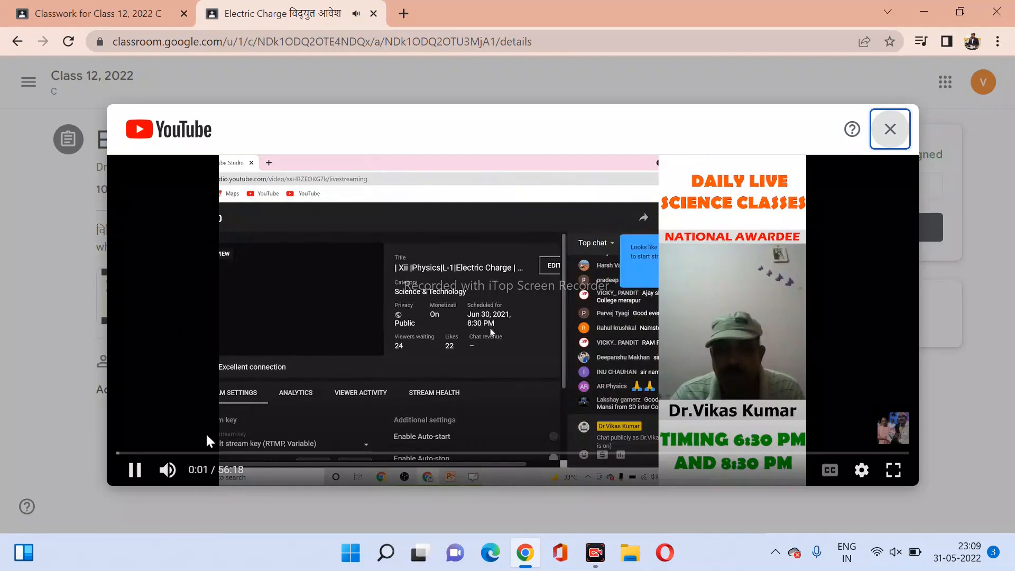
# Skip the video to about 3:09, raise system volume to 100, and pause at 3:23.
pyautogui.click(160, 453)
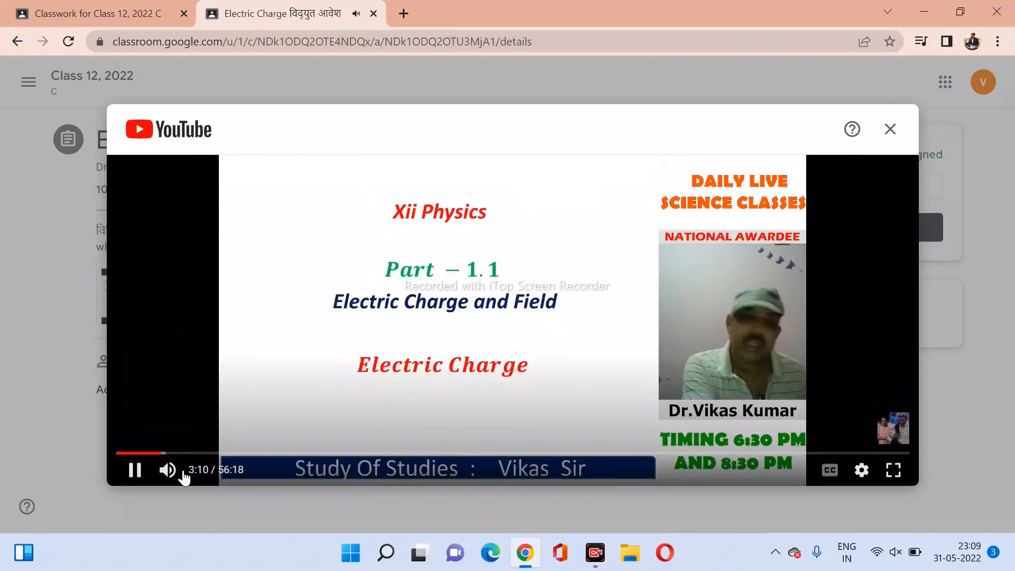
pyautogui.click(882, 554)
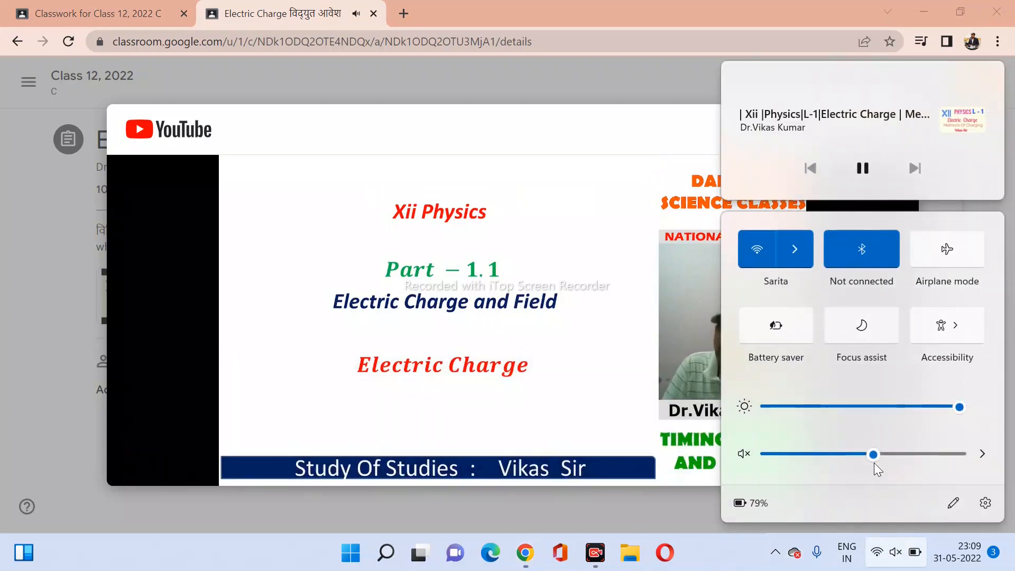
pyautogui.moveTo(873, 455); pyautogui.dragTo(985, 461)
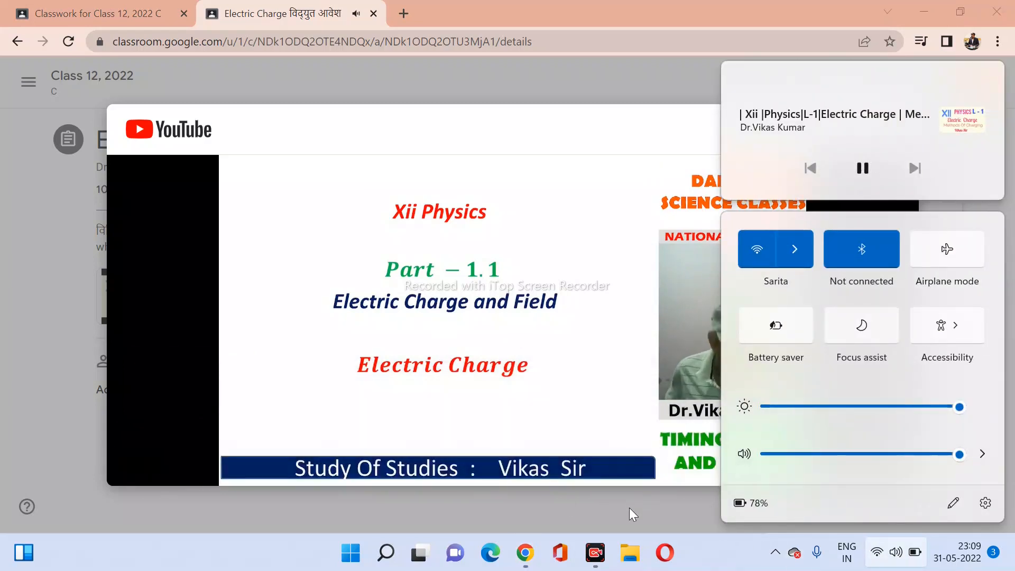
pyautogui.click(629, 507)
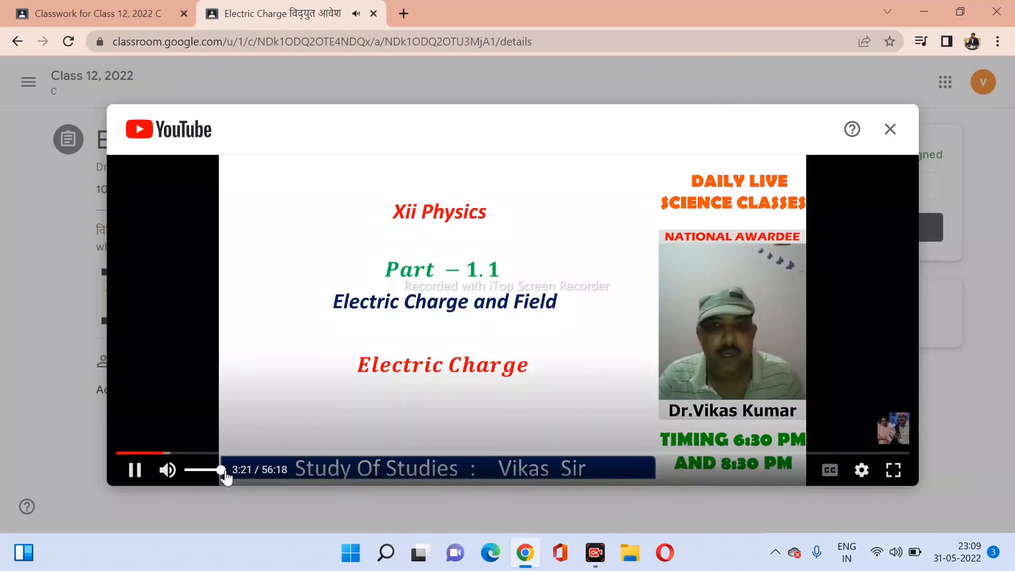
pyautogui.click(140, 475)
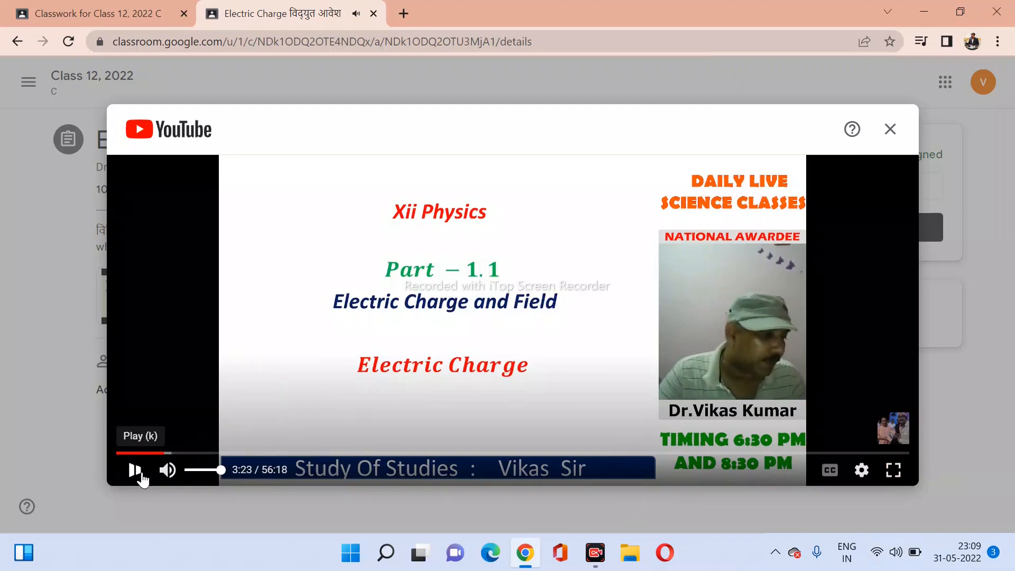
# Close the video player and attach a newly created Google Docs file to the student's work.
pyautogui.click(889, 129)
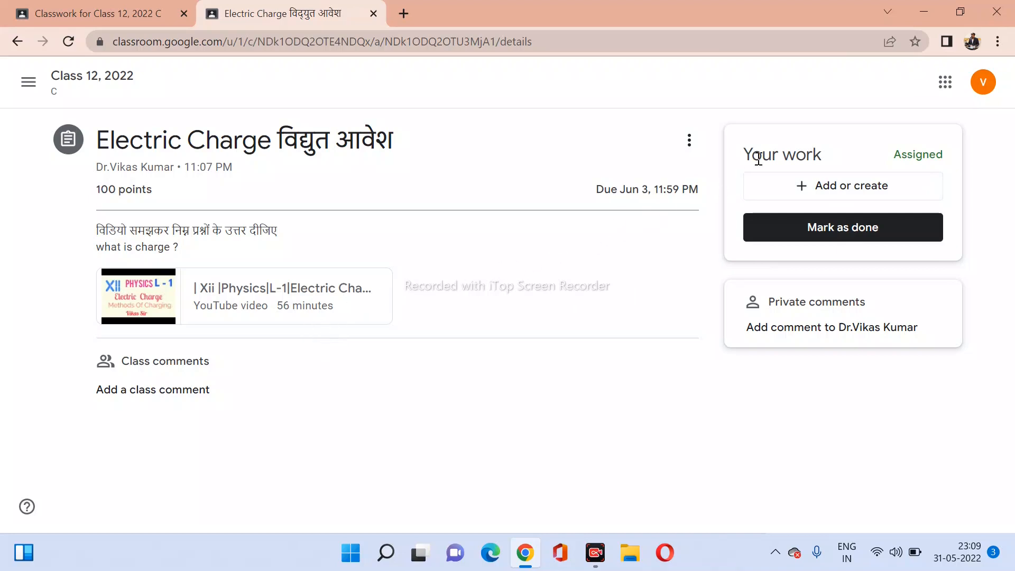
pyautogui.click(853, 193)
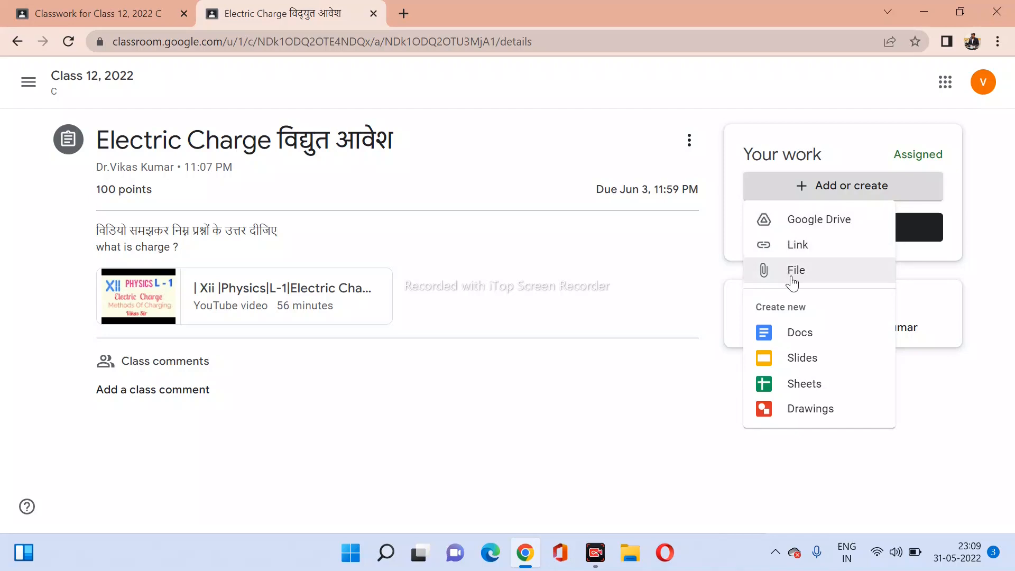
pyautogui.click(805, 343)
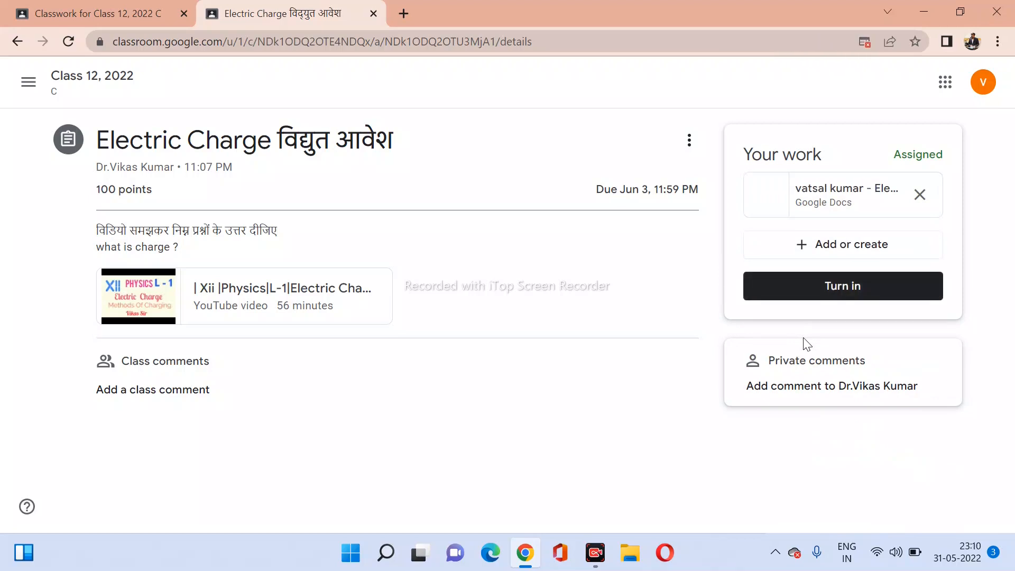
pyautogui.click(822, 258)
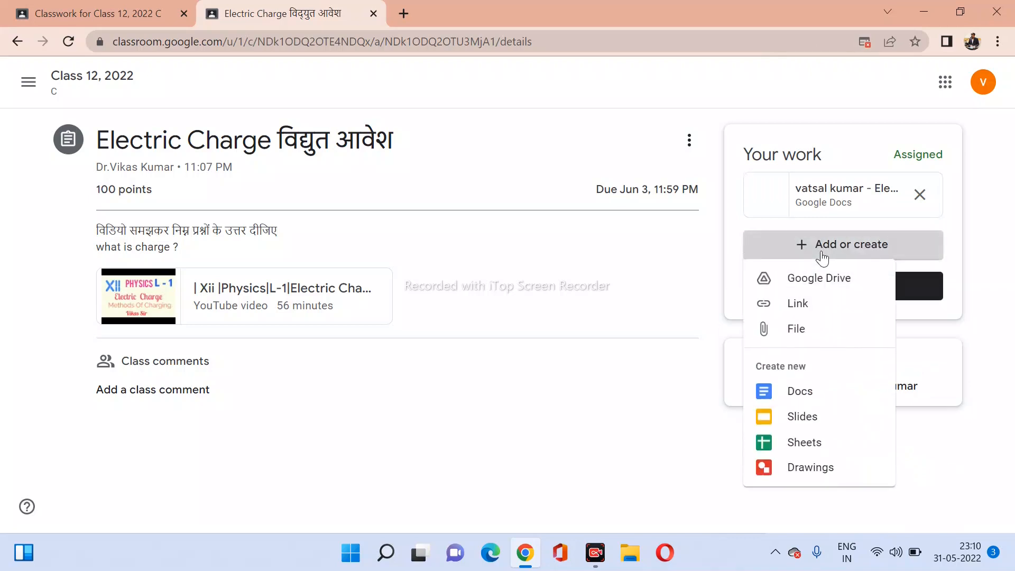
# Add a Link attachment to the student's work, entering an e-mail address as the link.
pyautogui.click(798, 303)
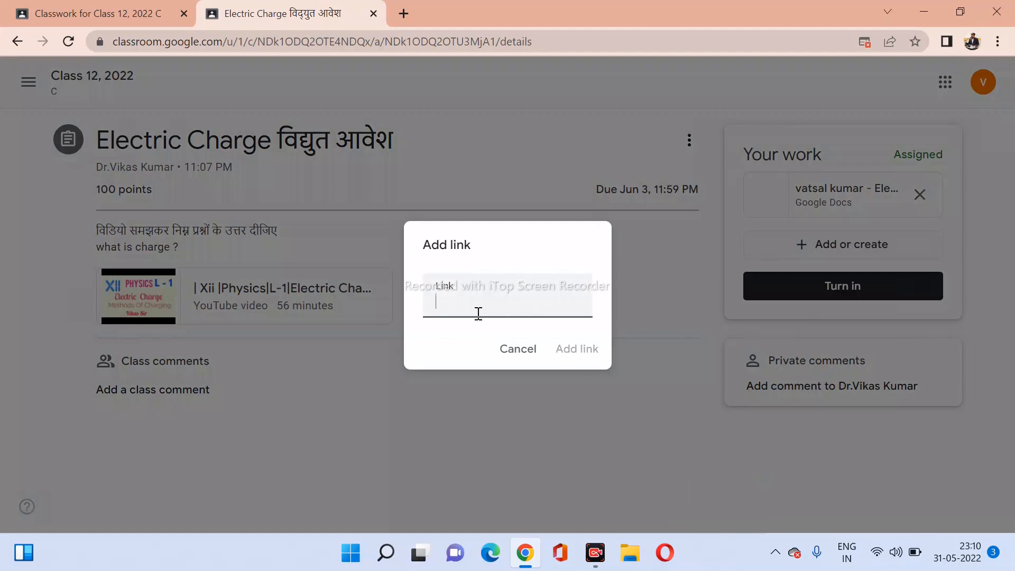
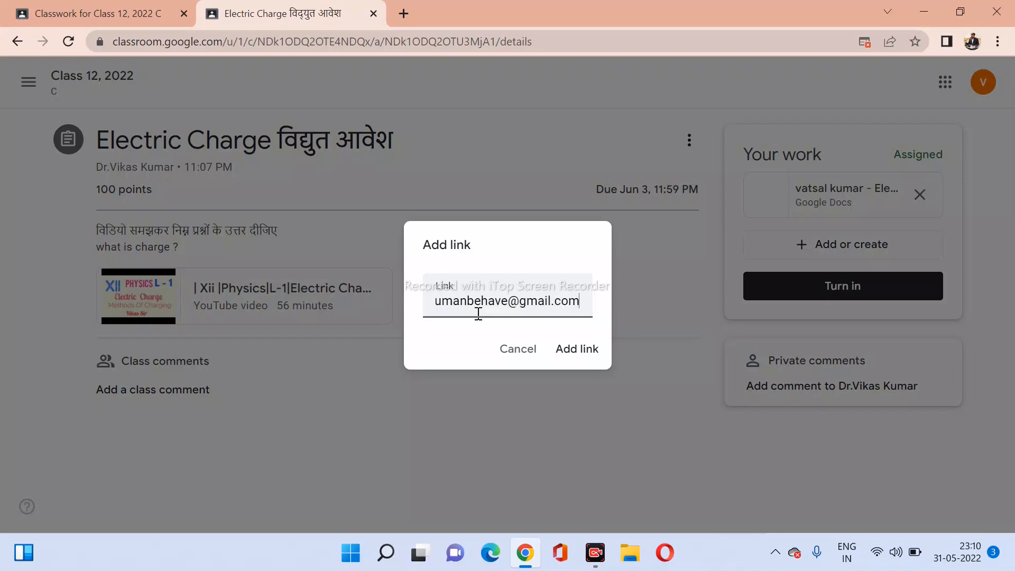
pyautogui.click(575, 358)
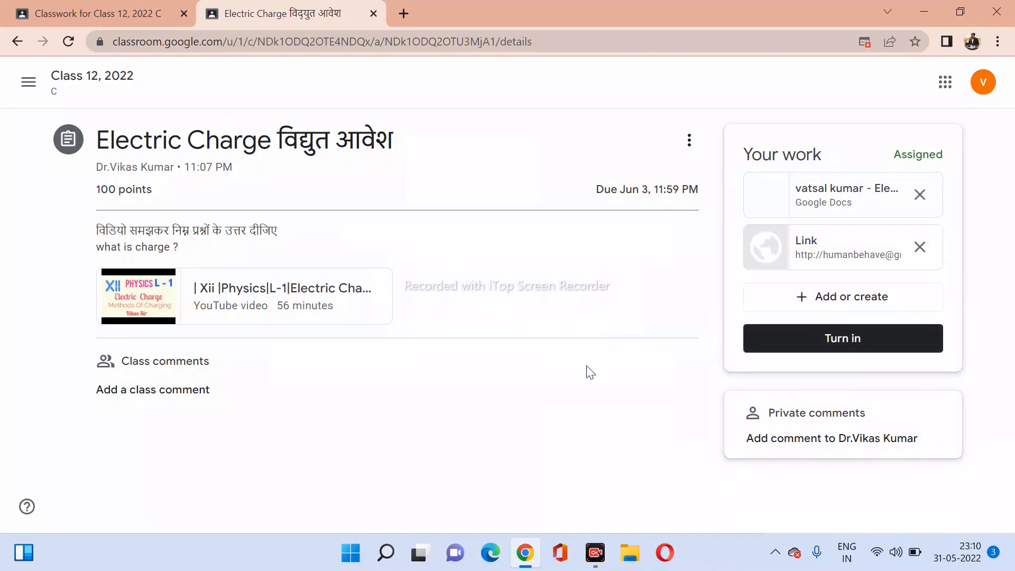
# Remove the Google Docs attachment and turn in the assignment with only the link.
pyautogui.click(920, 195)
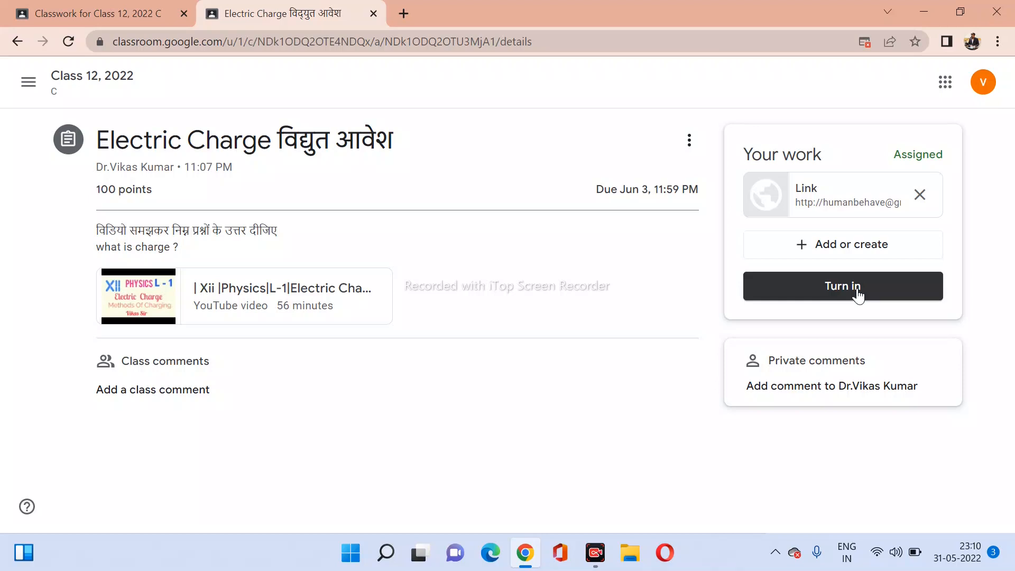
pyautogui.click(857, 291)
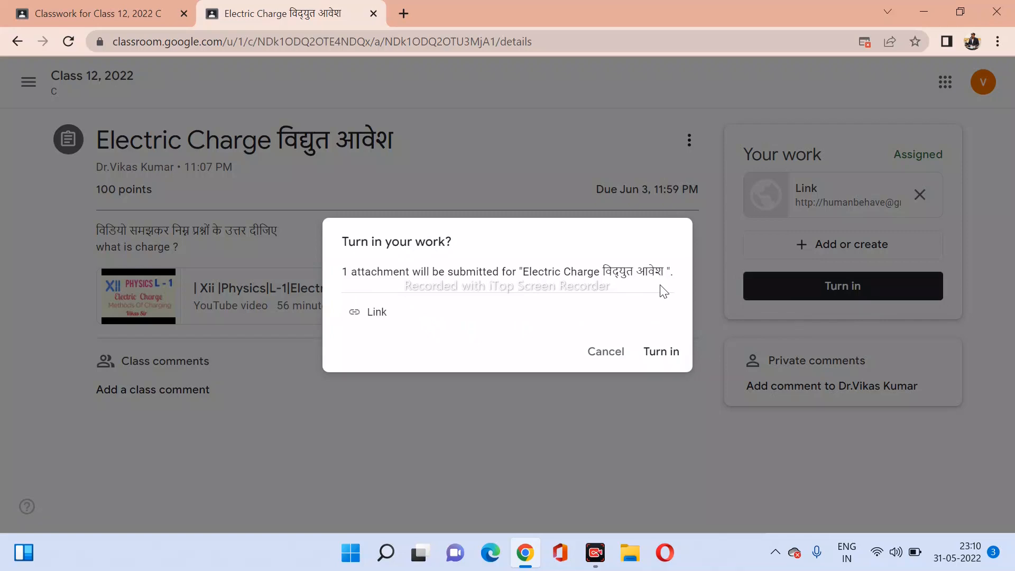
pyautogui.click(660, 353)
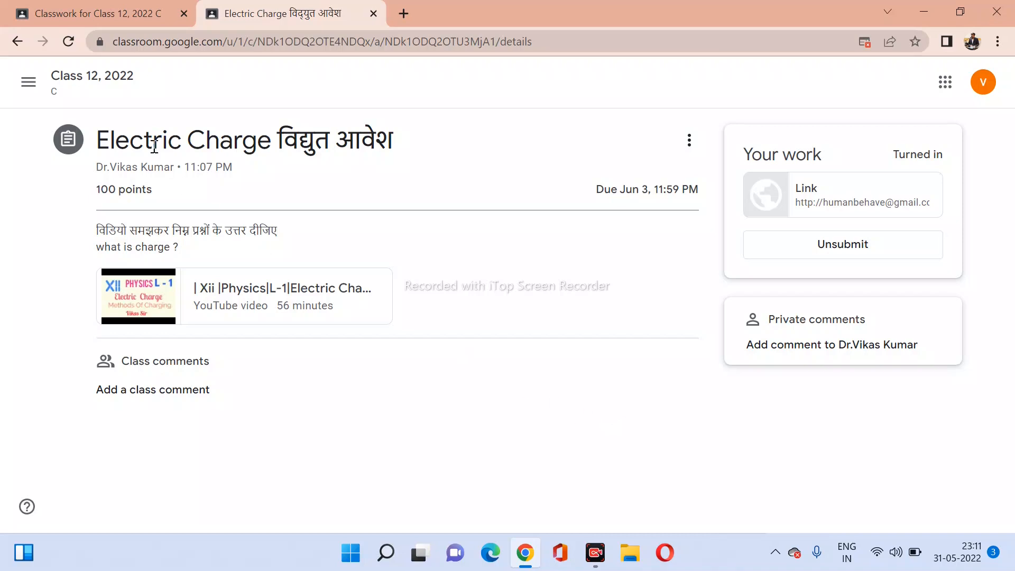
# In the teacher tab, check upcoming work on the Stream, then expand Electric Charge on Classwork.
pyautogui.click(89, 16)
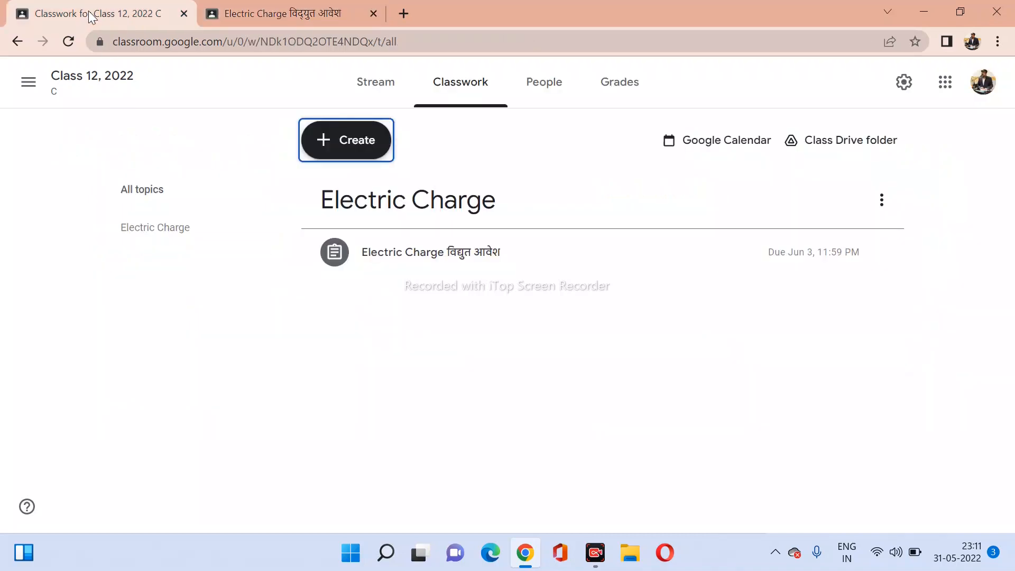
pyautogui.click(387, 95)
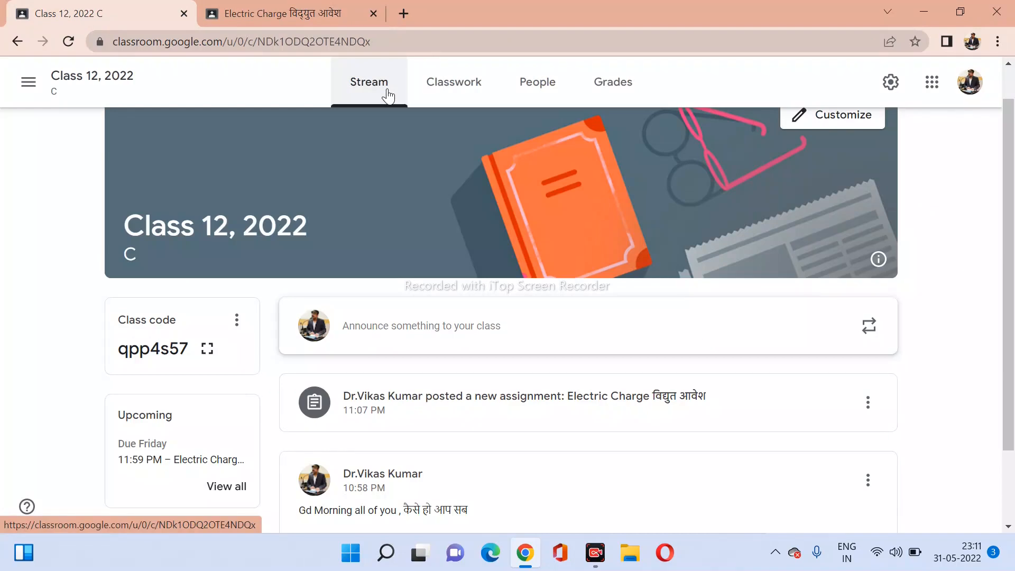
pyautogui.scroll(-2, 460, 378)
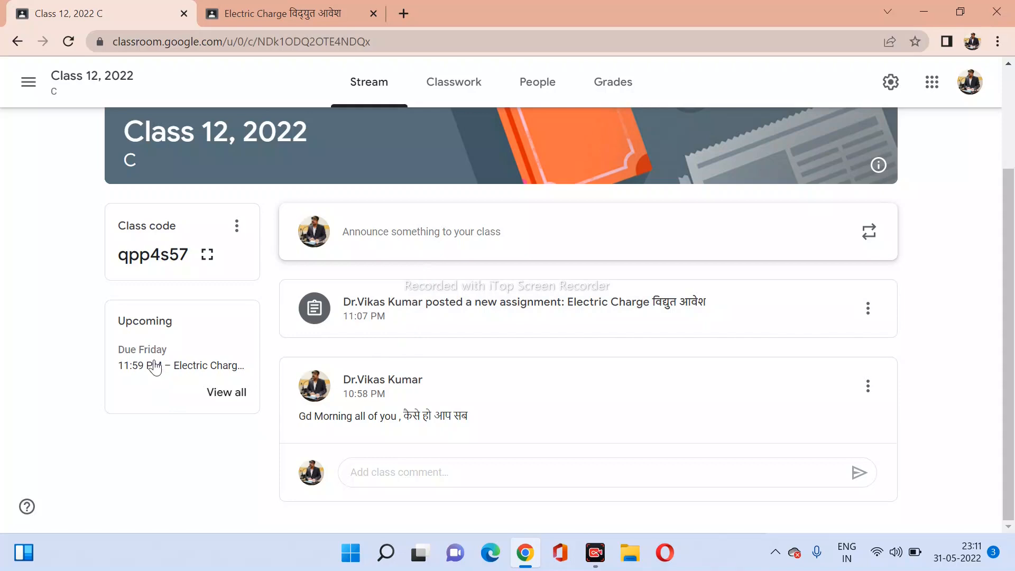
pyautogui.click(217, 397)
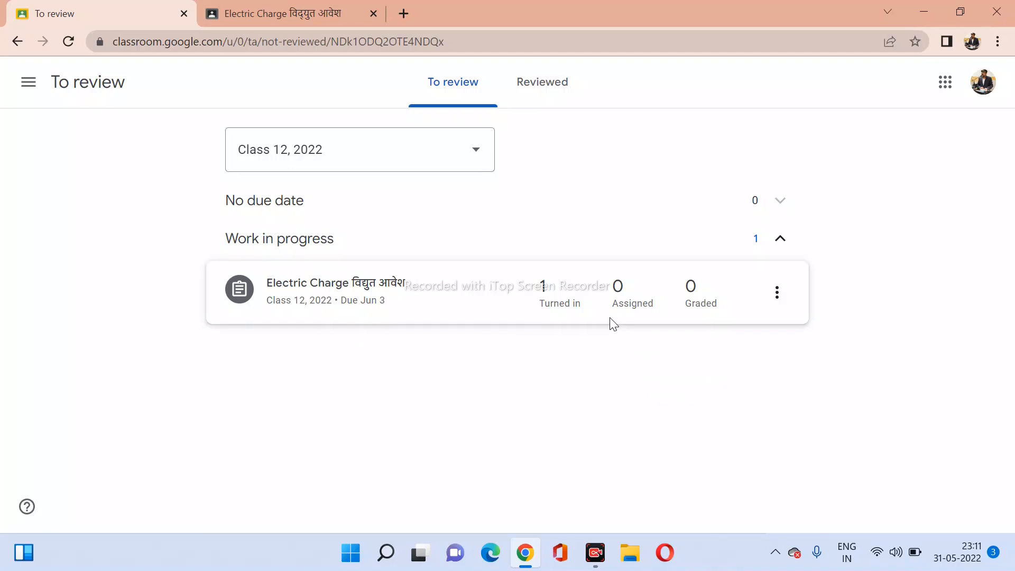
pyautogui.click(17, 42)
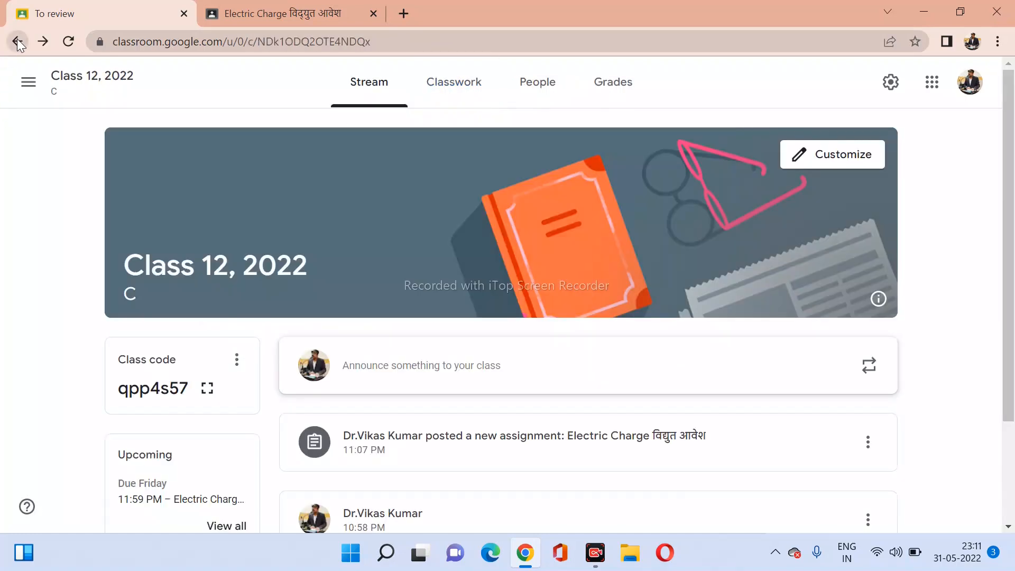
pyautogui.click(446, 89)
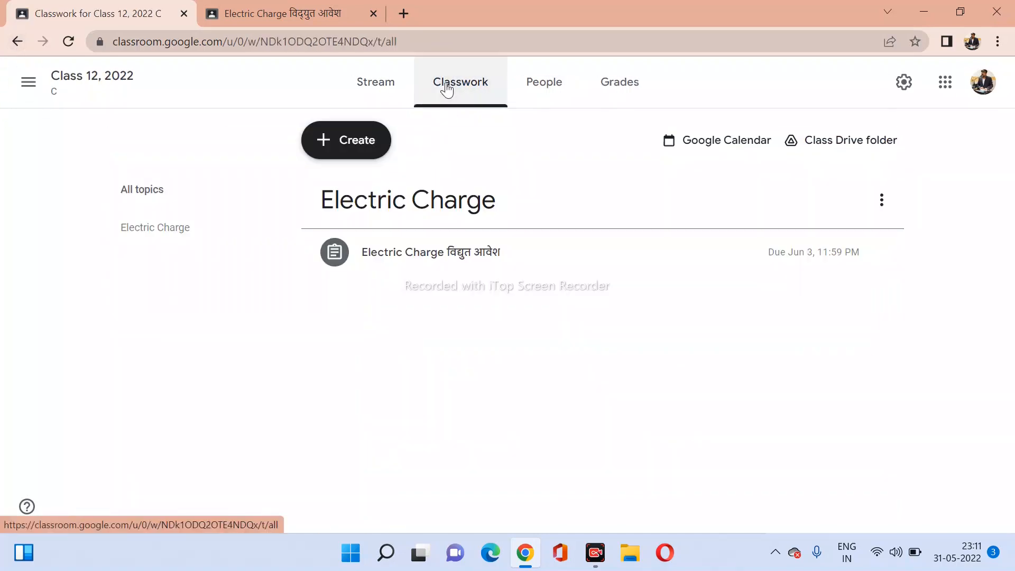
pyautogui.click(481, 263)
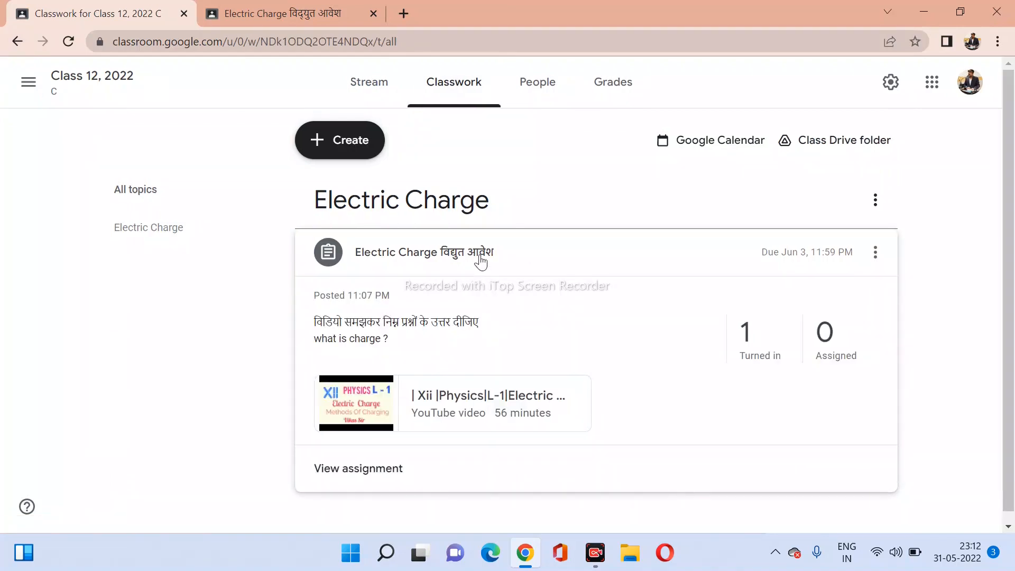
# Open Electric Charge student work, view the submitted link, and select the student's grade cell.
pyautogui.click(372, 469)
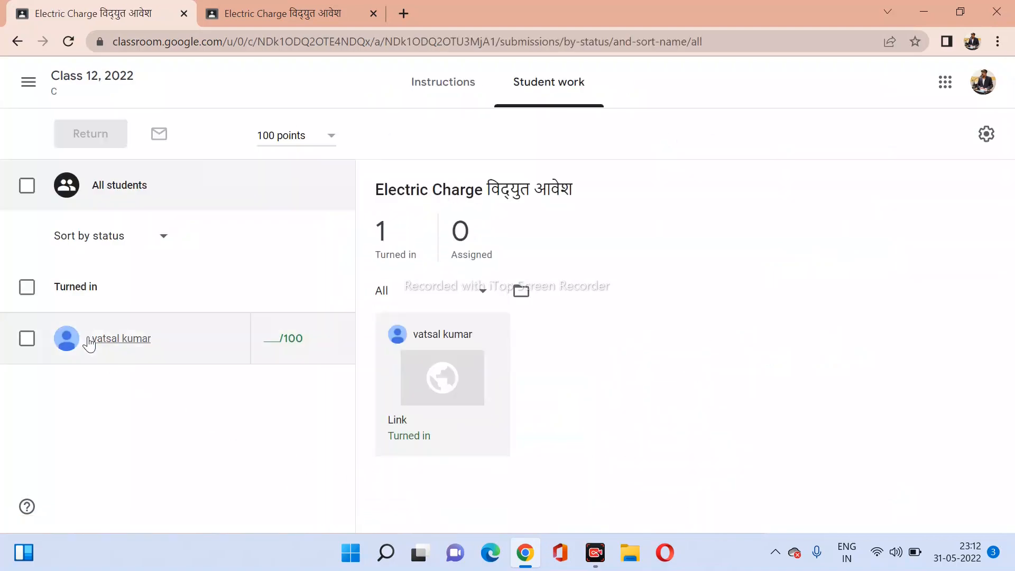
pyautogui.click(445, 389)
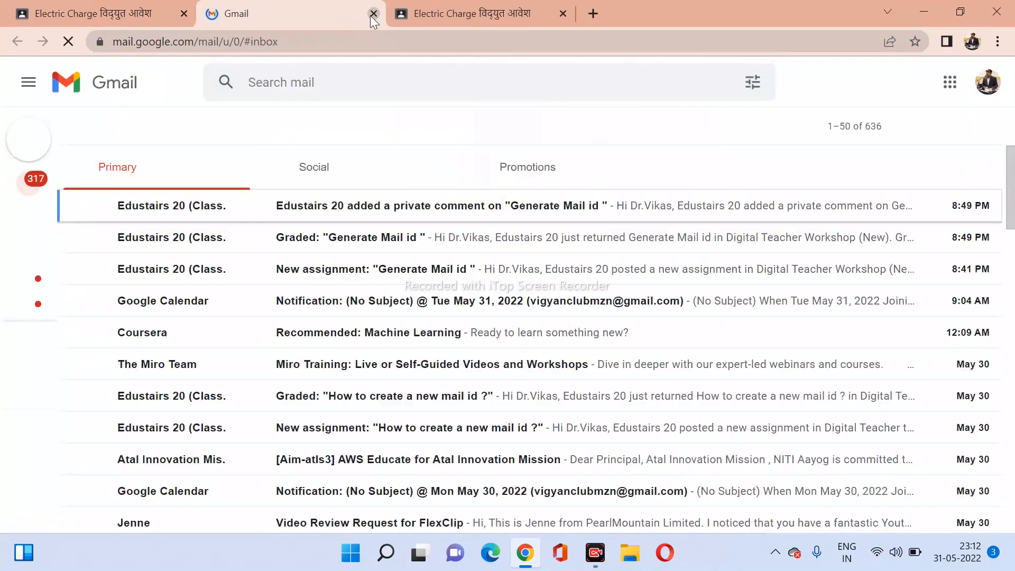
pyautogui.click(372, 15)
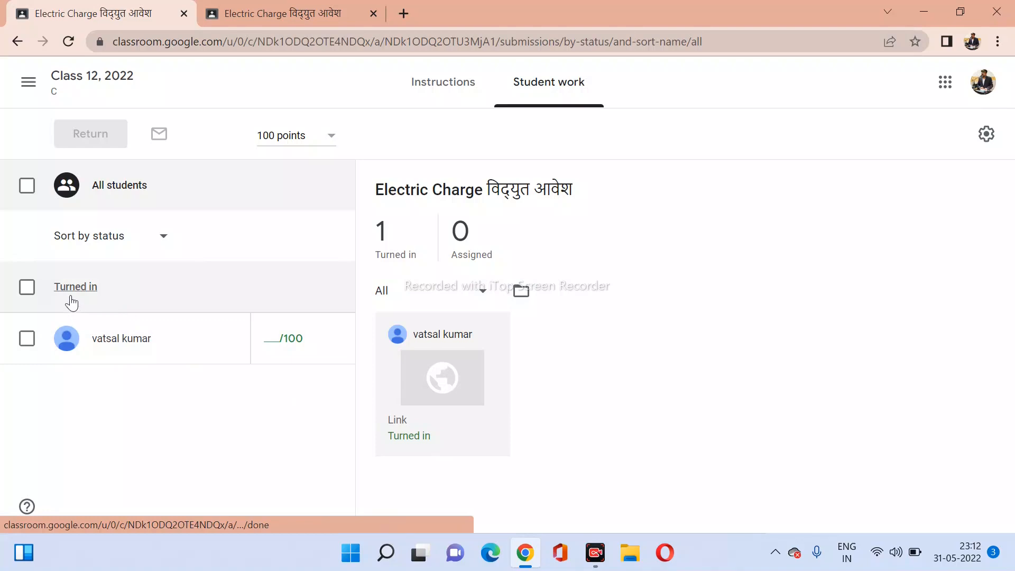
pyautogui.click(281, 338)
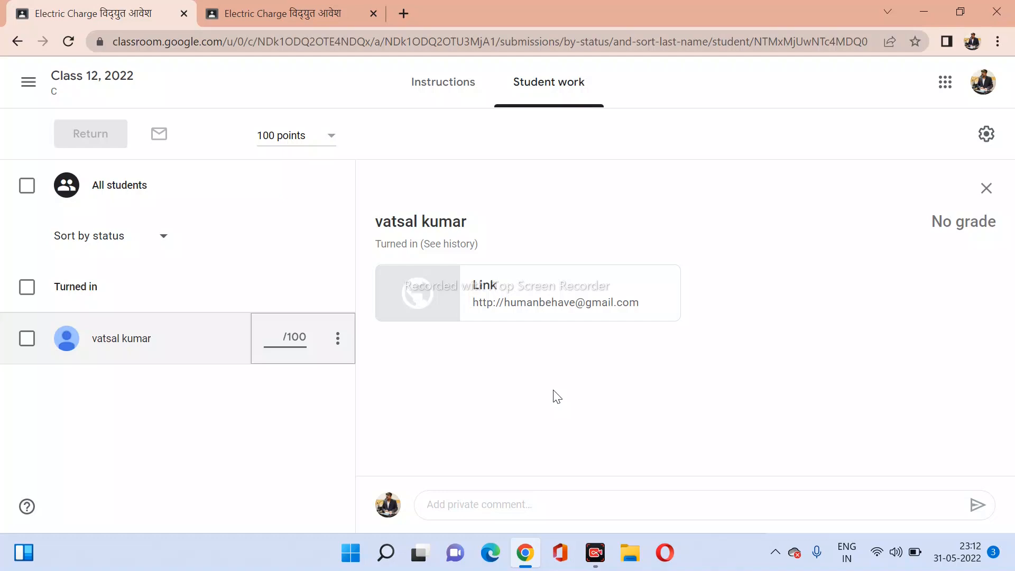
# Grade the work 20/100 and return it with the private comment 'Good'.
pyautogui.write('20')
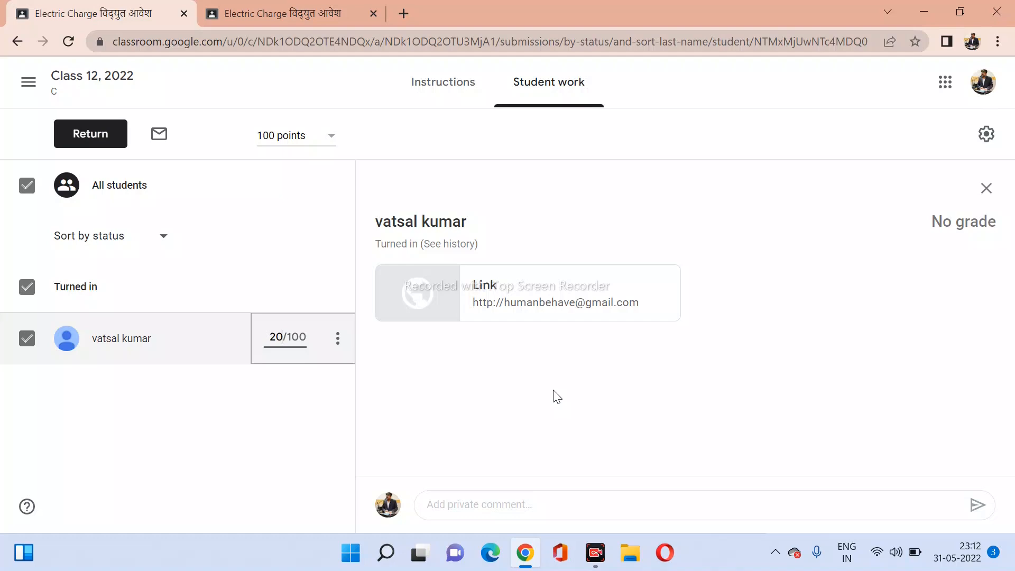
pyautogui.click(89, 143)
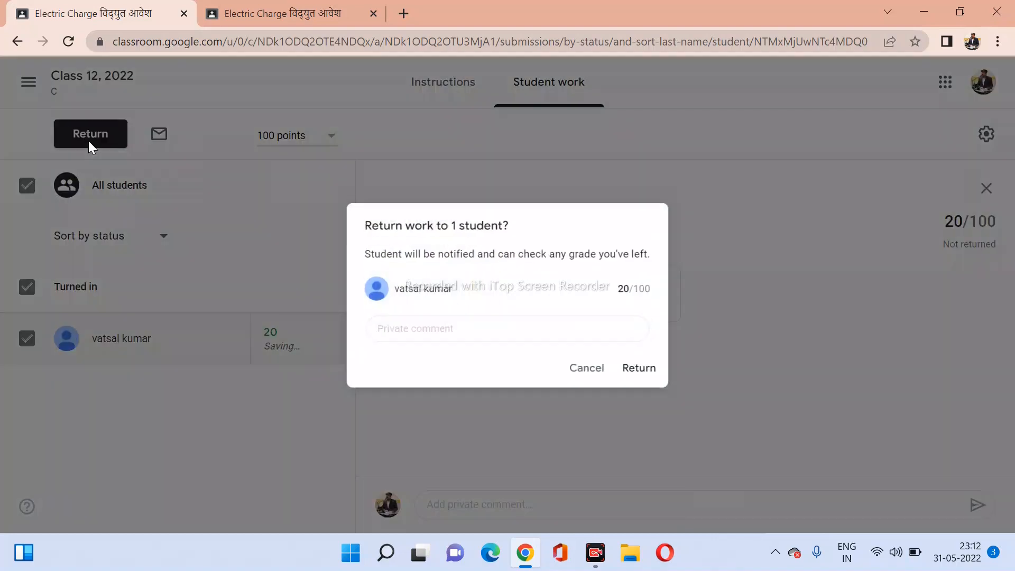
pyautogui.click(400, 332)
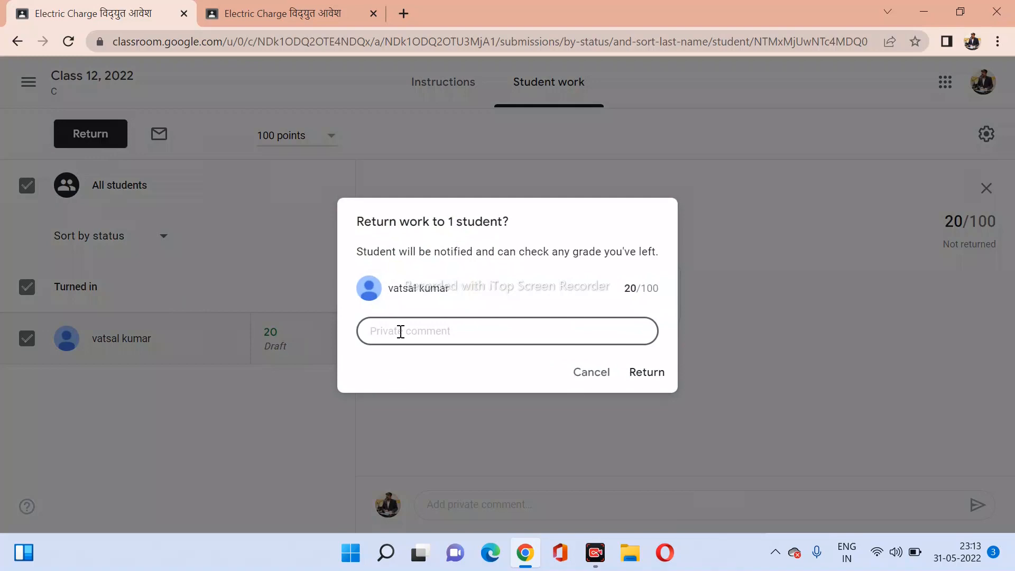
pyautogui.write('Good')
pyautogui.click(647, 373)
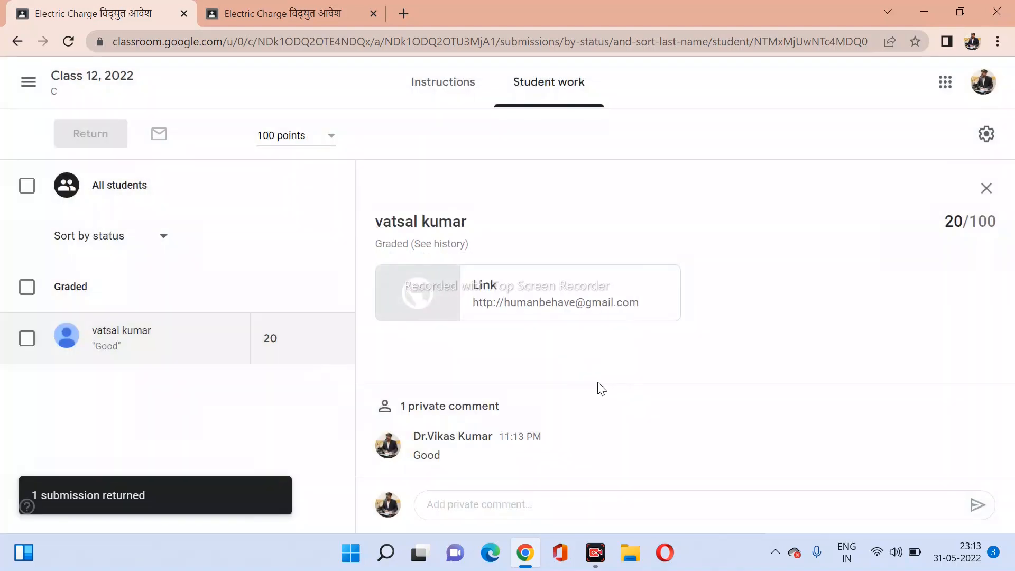
# As the student, send the private comment 'Thanks Sir', then go back to the teacher tab.
pyautogui.click(272, 17)
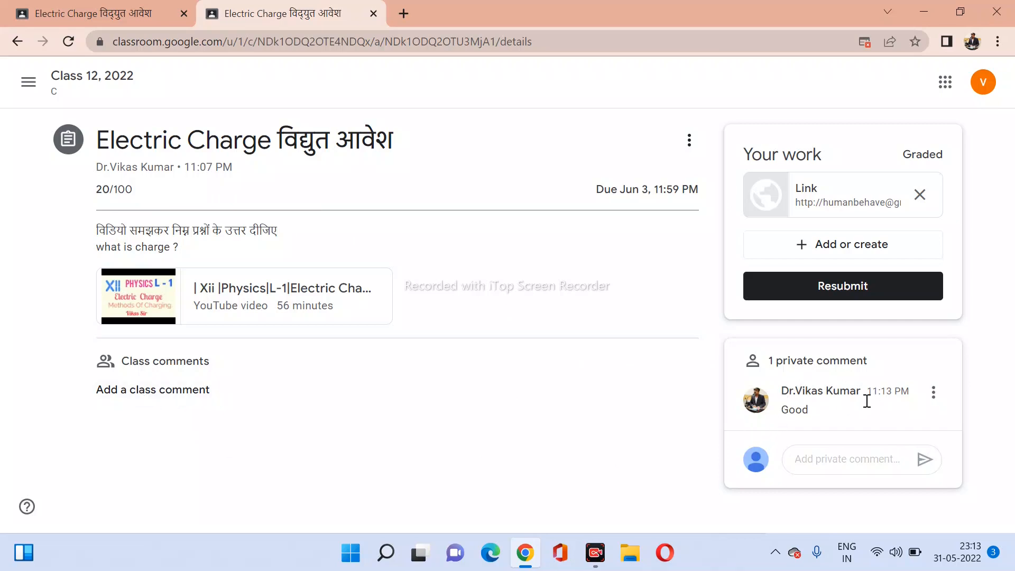
pyautogui.click(823, 460)
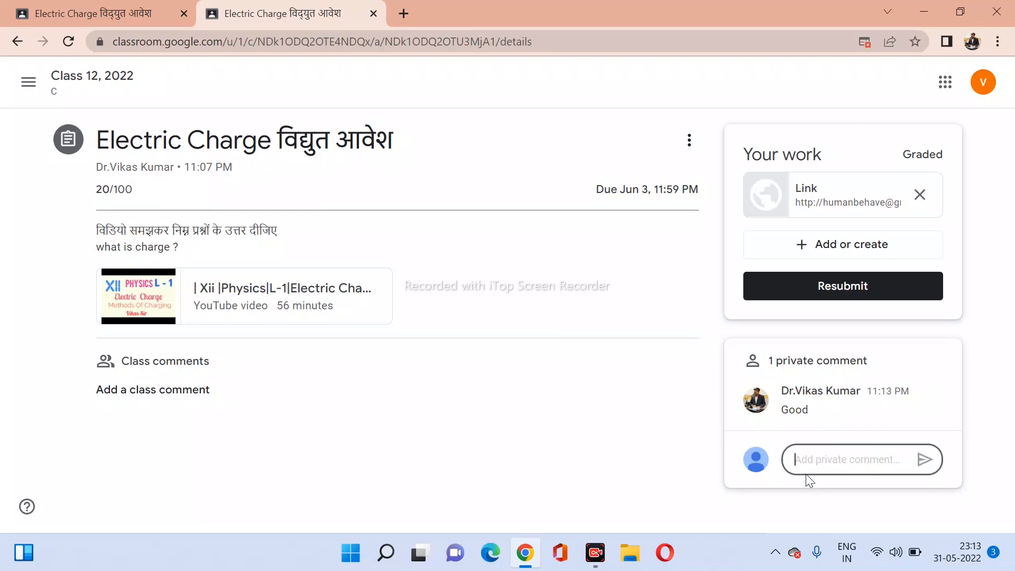
pyautogui.click(143, 405)
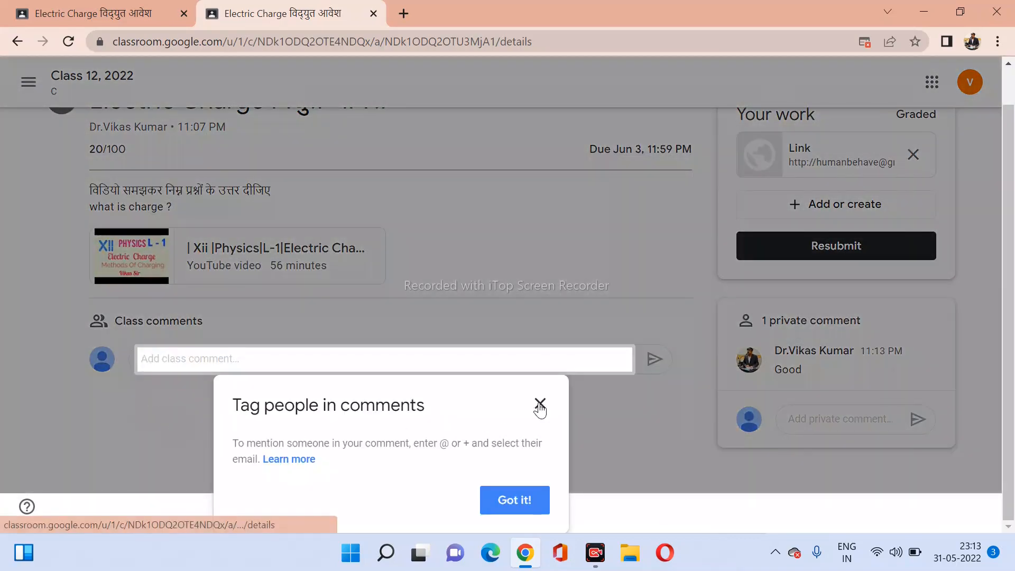
pyautogui.click(540, 405)
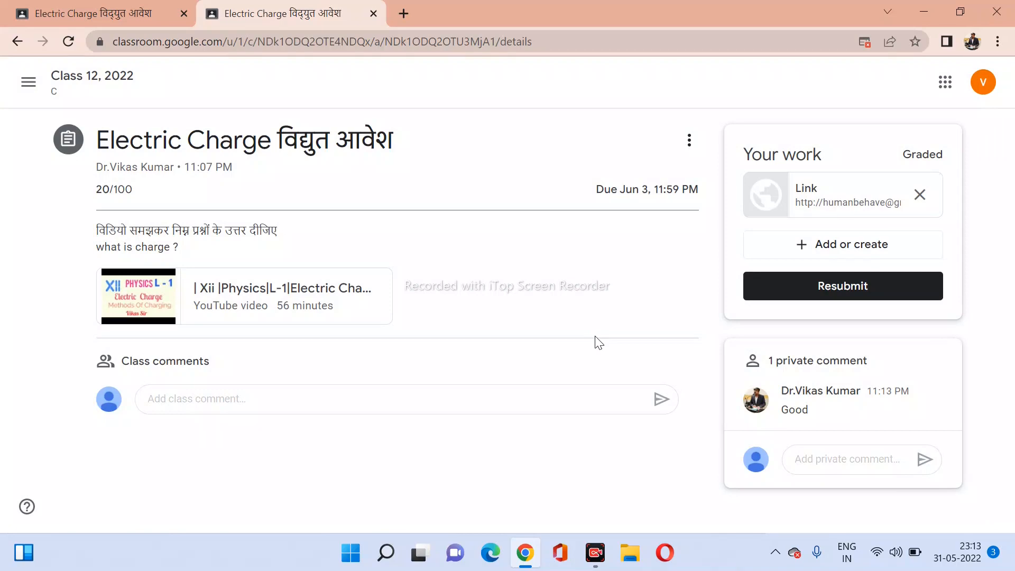
pyautogui.click(820, 458)
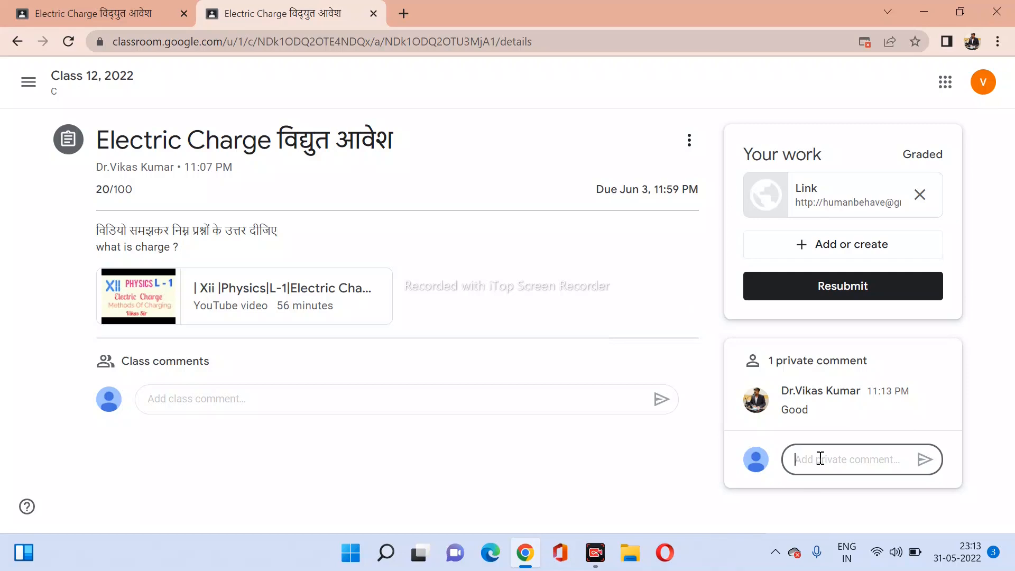
pyautogui.write('Thanks Sir')
pyautogui.click(921, 468)
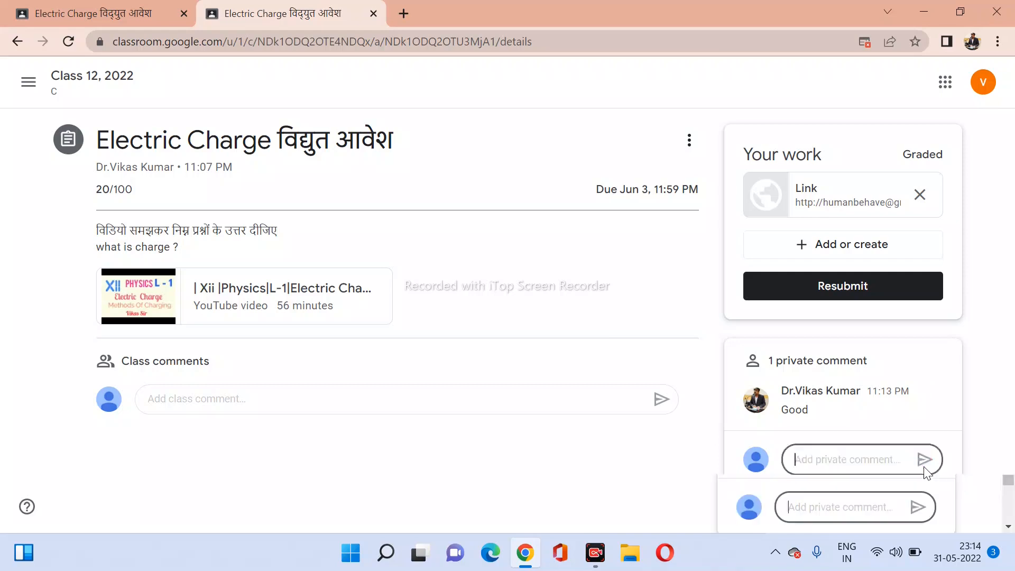
pyautogui.click(138, 14)
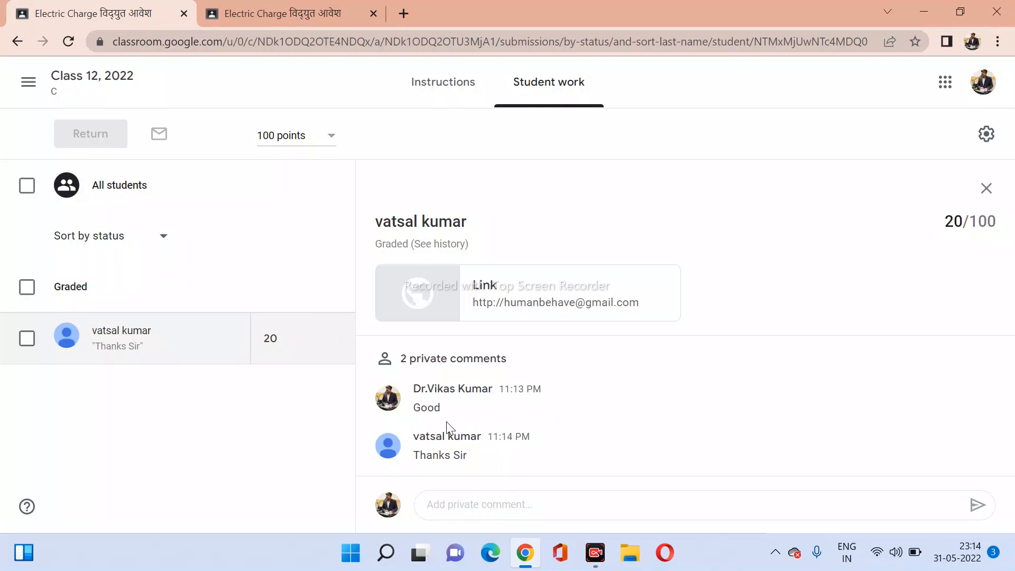
# Open a new Chrome tab showing the Google start page.
pyautogui.moveTo(465, 449)
pyautogui.click(406, 15)
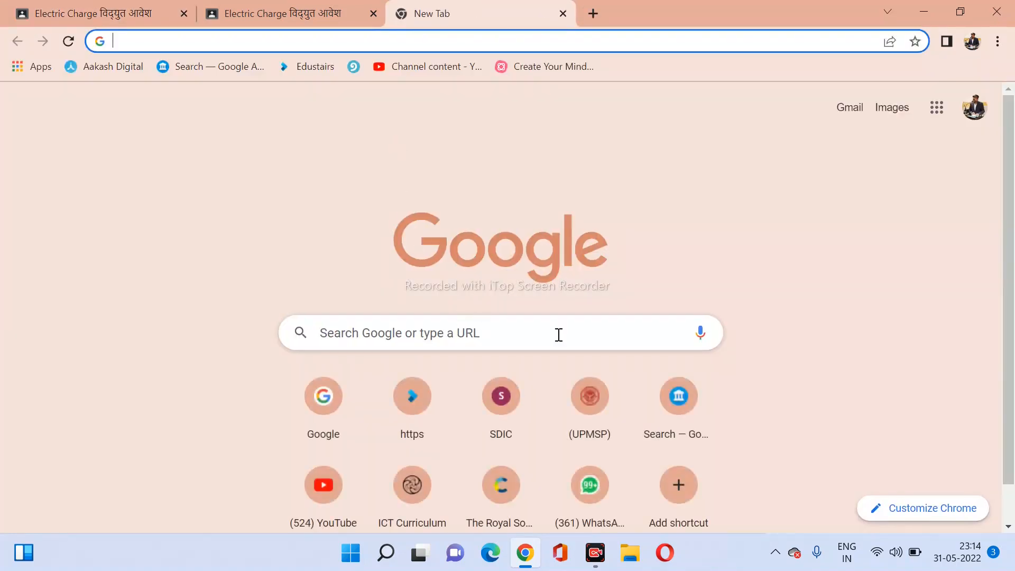